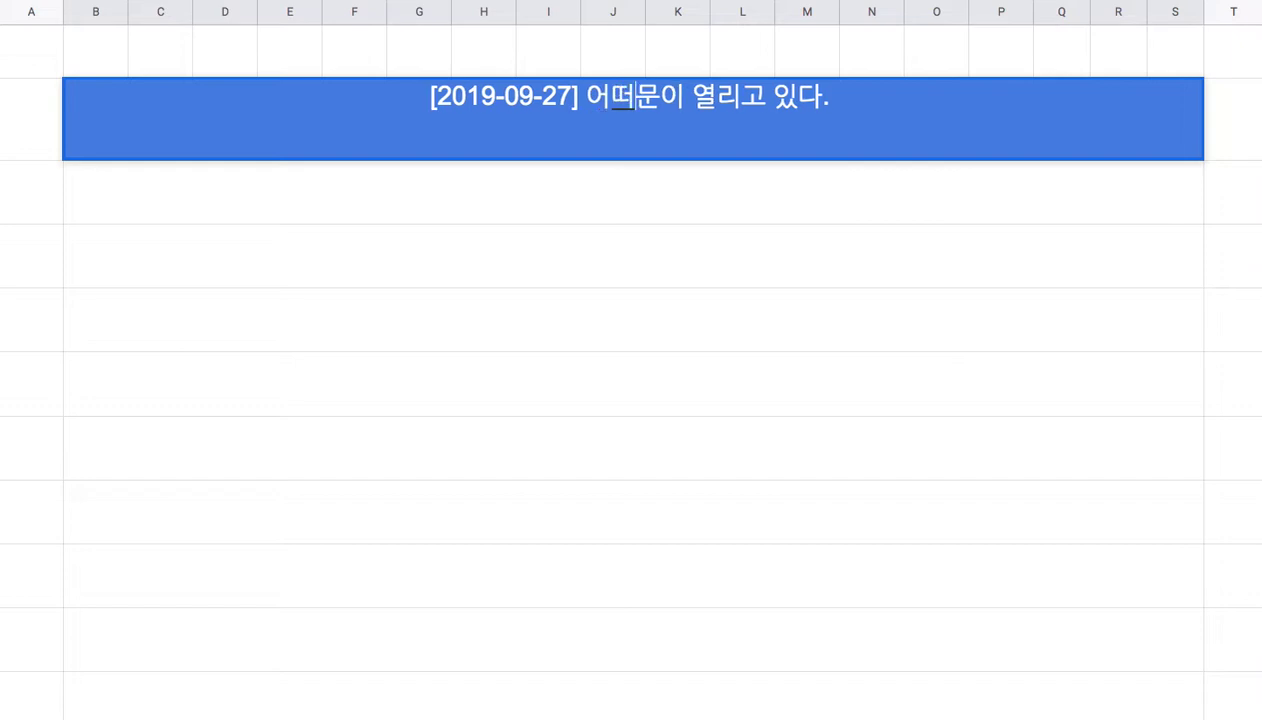
- Complete the blue header text so it reads "[2019-09-27] 어떤 새로운 곳을 향한 문이 열리고 있다."
{"action": "type", "text": "을 향한"}
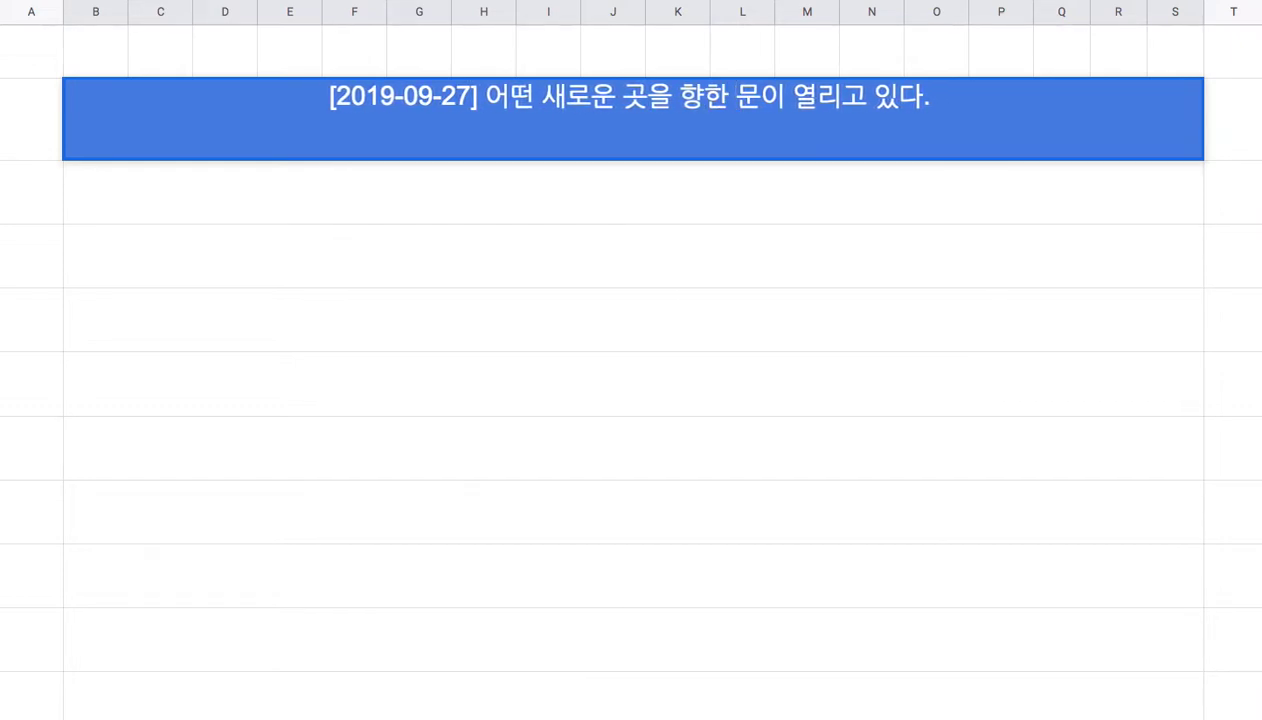
{"action": "key", "text": "Return"}
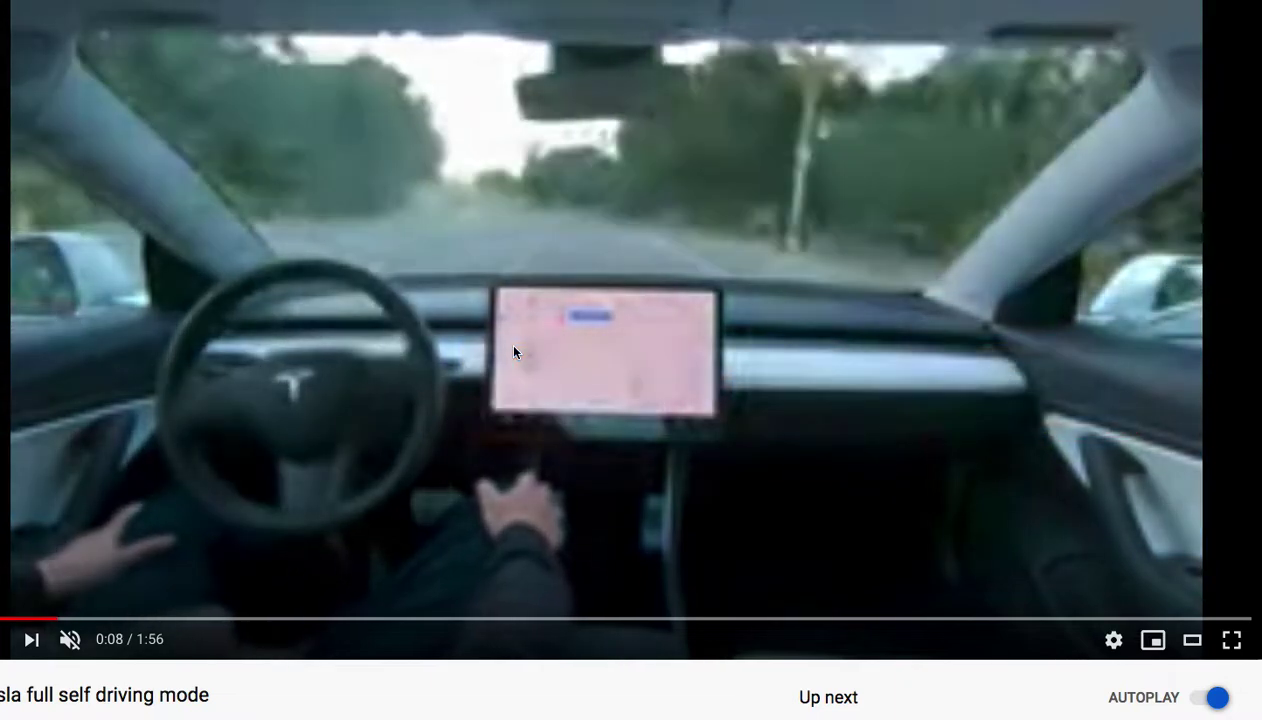
- Switch to the Tesla full self driving mode video on YouTube and set its playback speed to 1.75 and quality to 720p
{"action": "left_click", "coordinate": [1113, 640]}
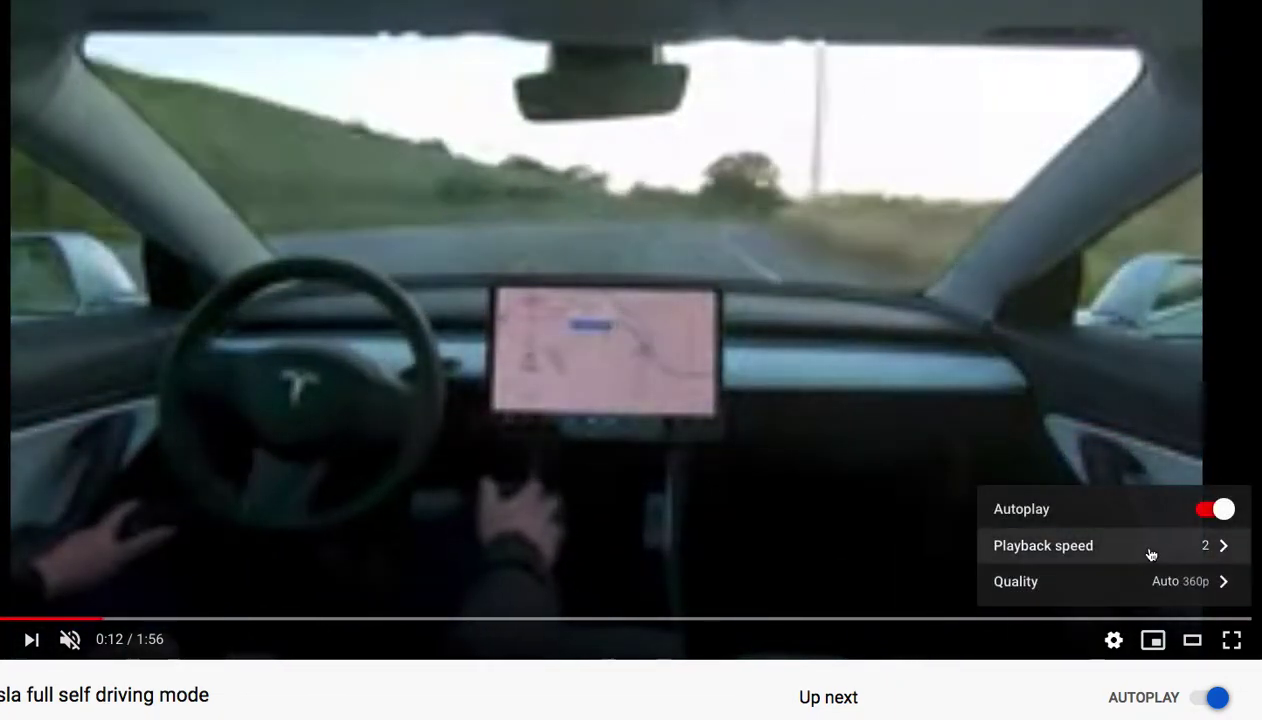
{"action": "left_click", "coordinate": [1150, 555]}
{"action": "left_click", "coordinate": [1144, 554]}
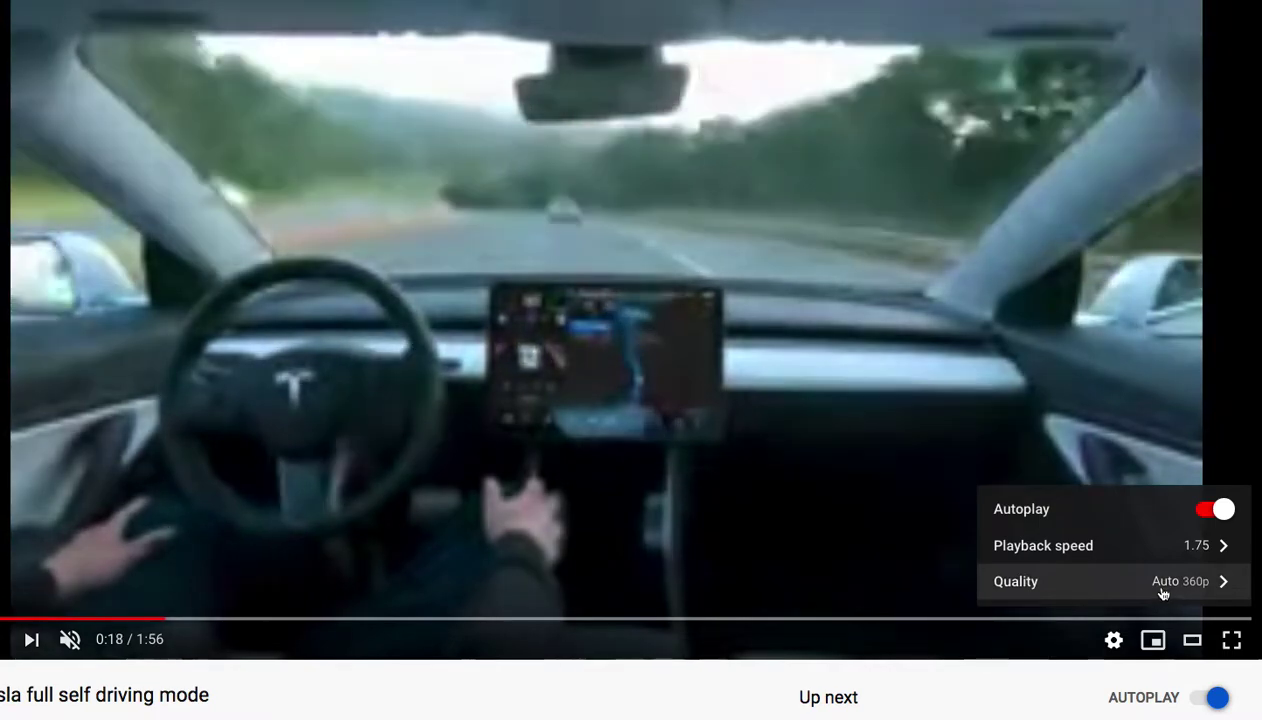
{"action": "left_click", "coordinate": [1160, 585]}
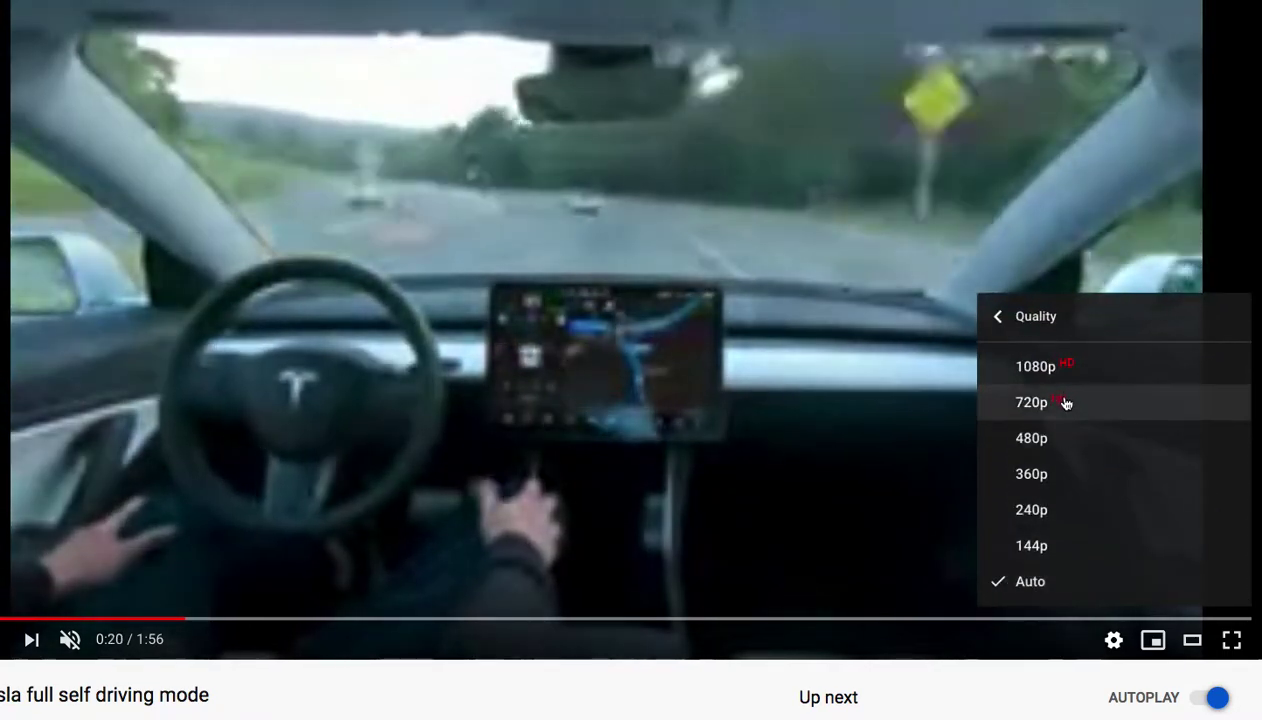
{"action": "left_click", "coordinate": [1033, 402]}
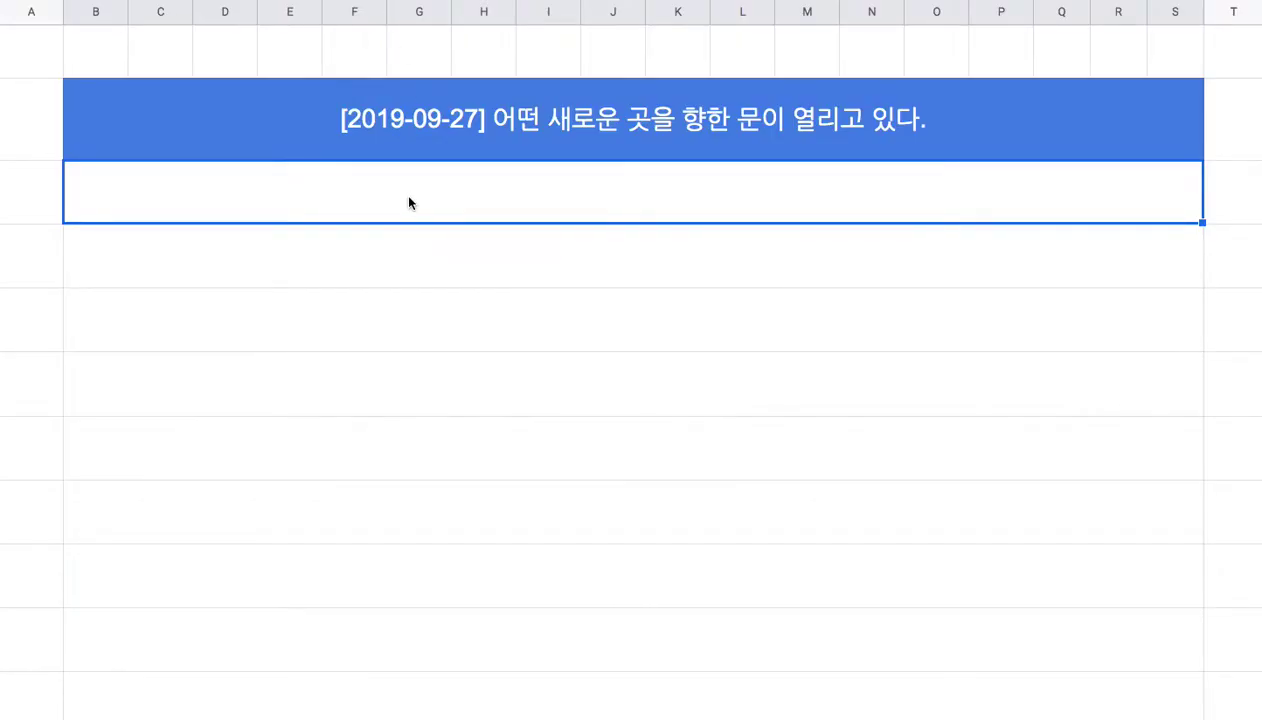
- Back in the spreadsheet, enter "1. 차량이 주인을 회사까지 출근 => 주차장 대기(X)" in the row below the header
{"action": "double_click", "coordinate": [408, 203]}
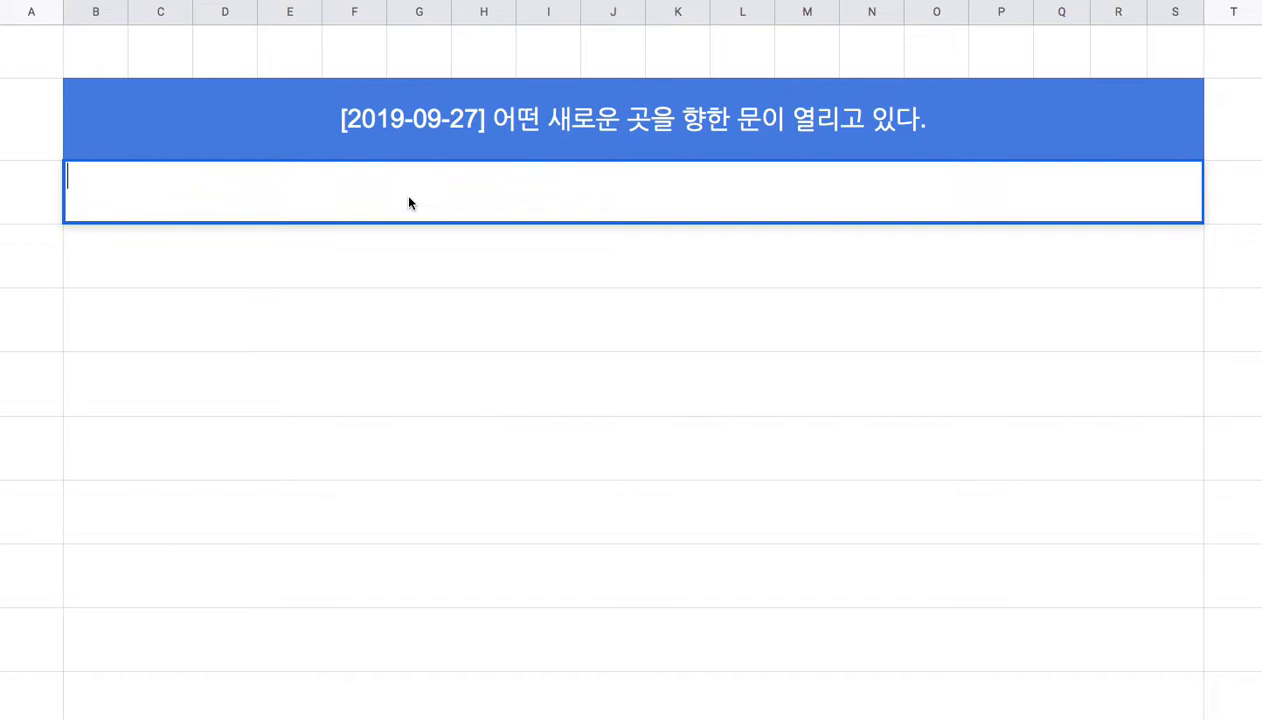
{"action": "type", "text": "1. 차량이 주인을 회사까지 출근 => 주차장 대기(X)"}
{"action": "left_click_drag", "start_coordinate": [348, 180], "coordinate": [622, 184]}
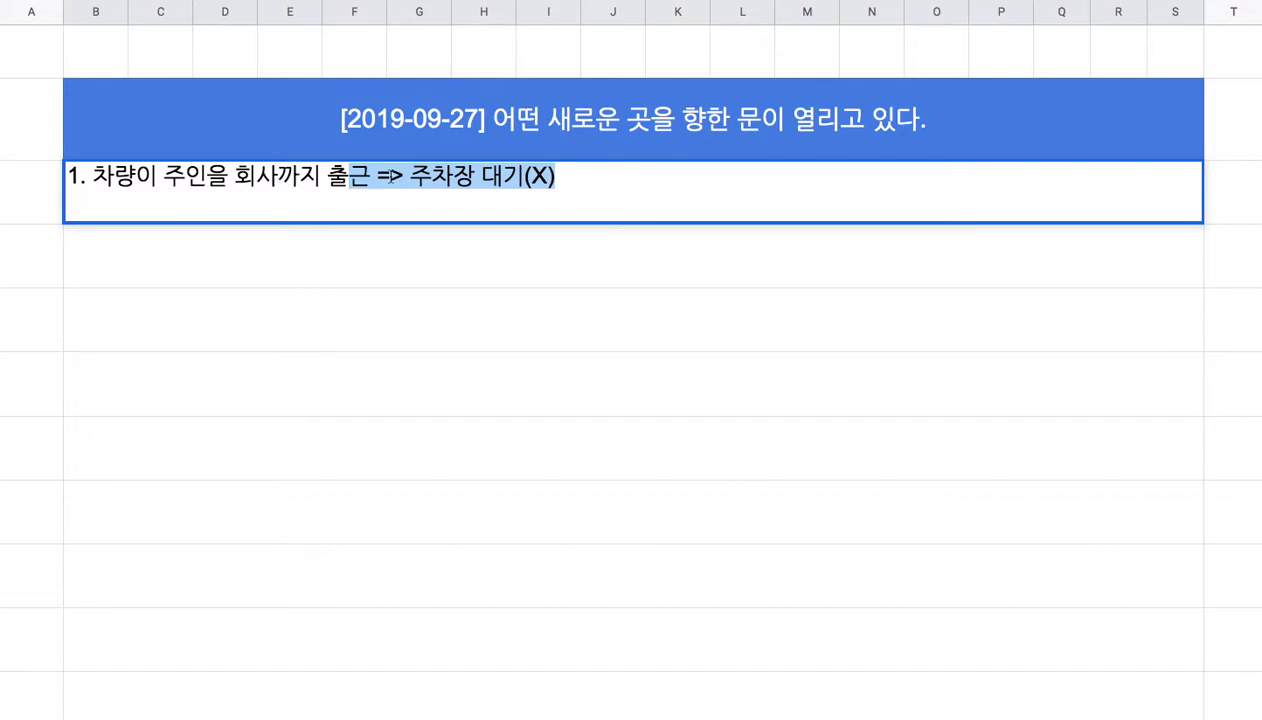
{"action": "left_click", "coordinate": [598, 180]}
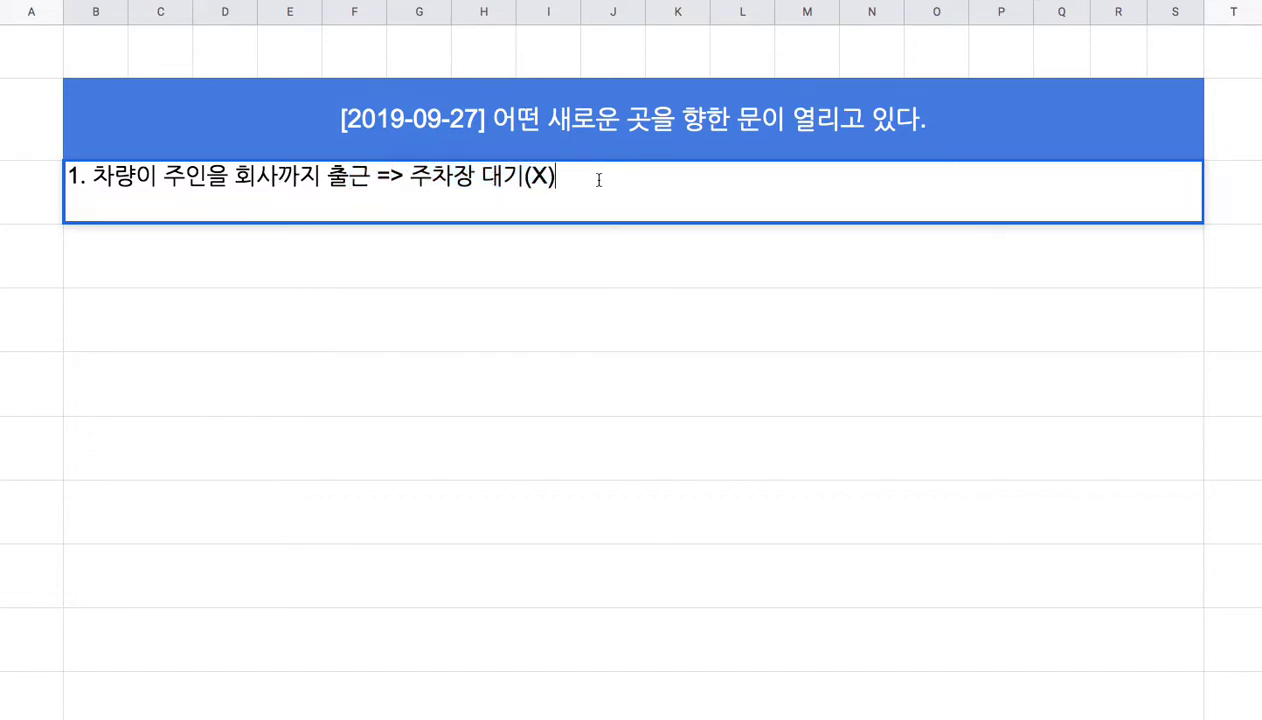
- Append "=> 혼자 길로 나가 택시 영업" to the end of the first note
{"action": "type", "text": "=> "}
{"action": "type", "text": "ghs"}
{"action": "key", "text": "BackSpace"}
{"action": "key", "text": "BackSpace"}
{"action": "key", "text": "BackSpace"}
{"action": "type", "text": "호ㄴ자 길로 나가 "}
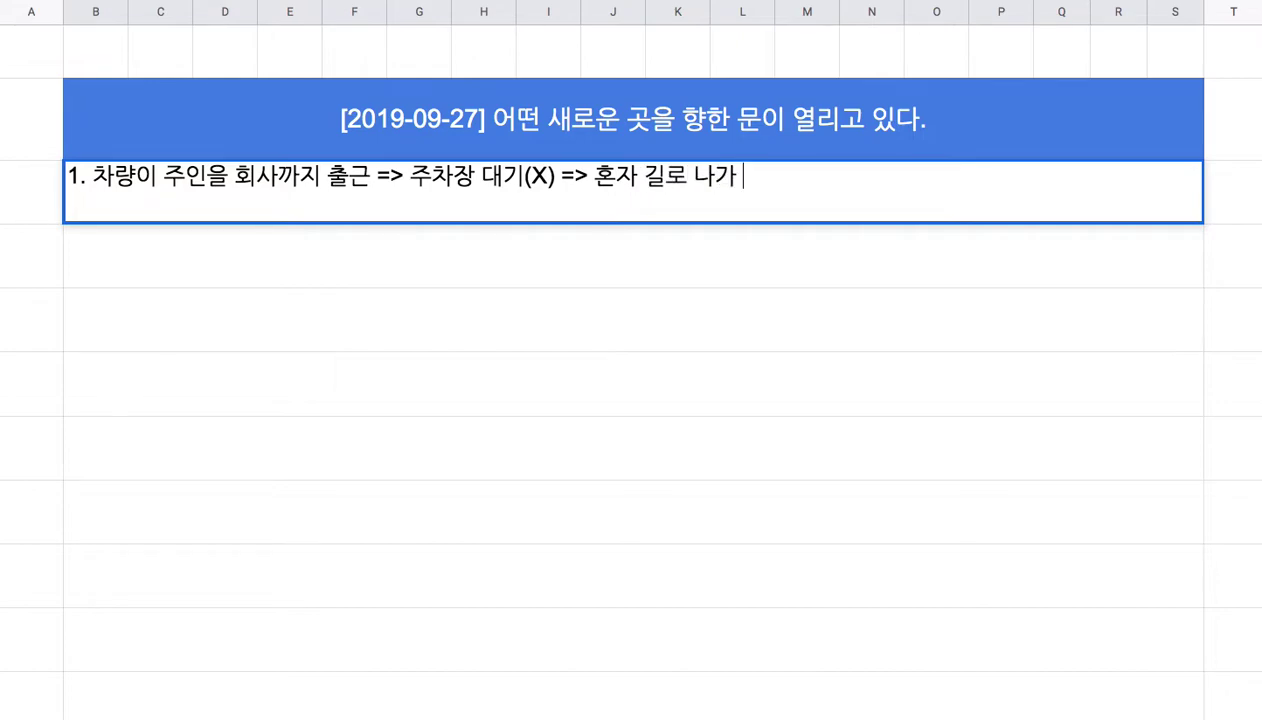
{"action": "type", "text": "택시 영업 "}
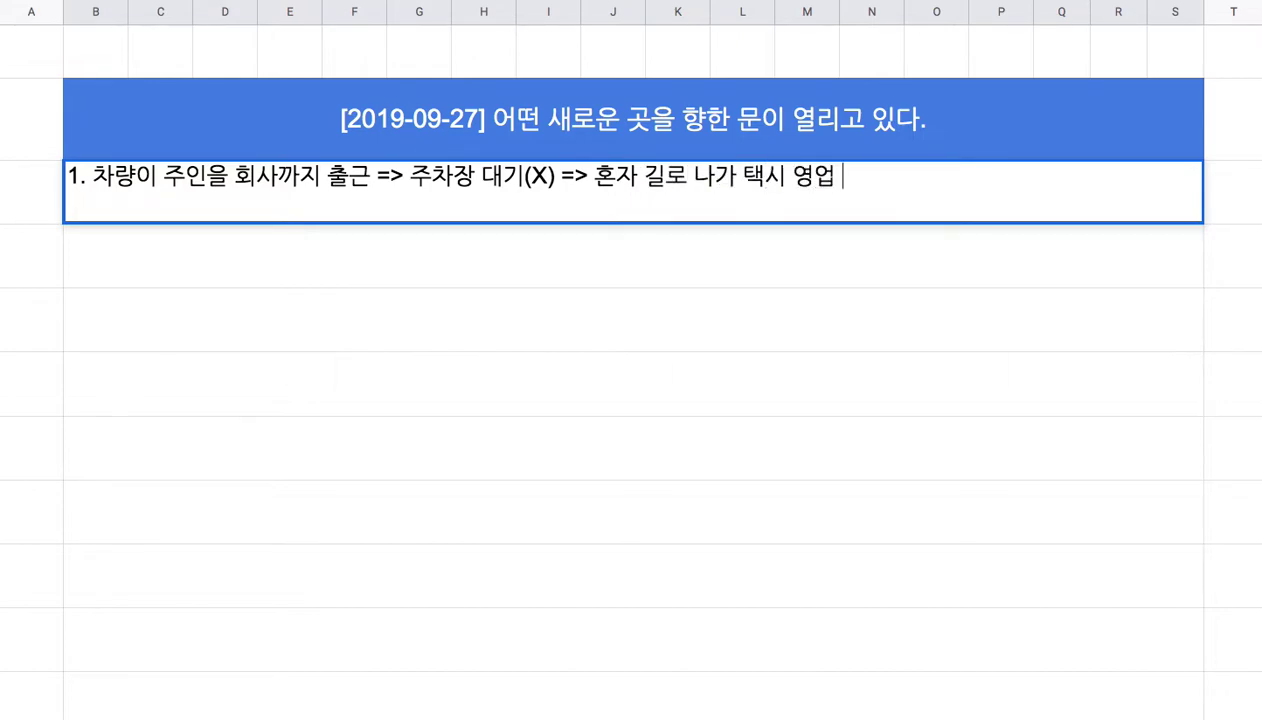
- Finish the first note with "=> 돈을 벌고 => 퇴근에 맞춰 돌아온다." and commit the cell
{"action": "type", "text": "=> 돈을 벌고"}
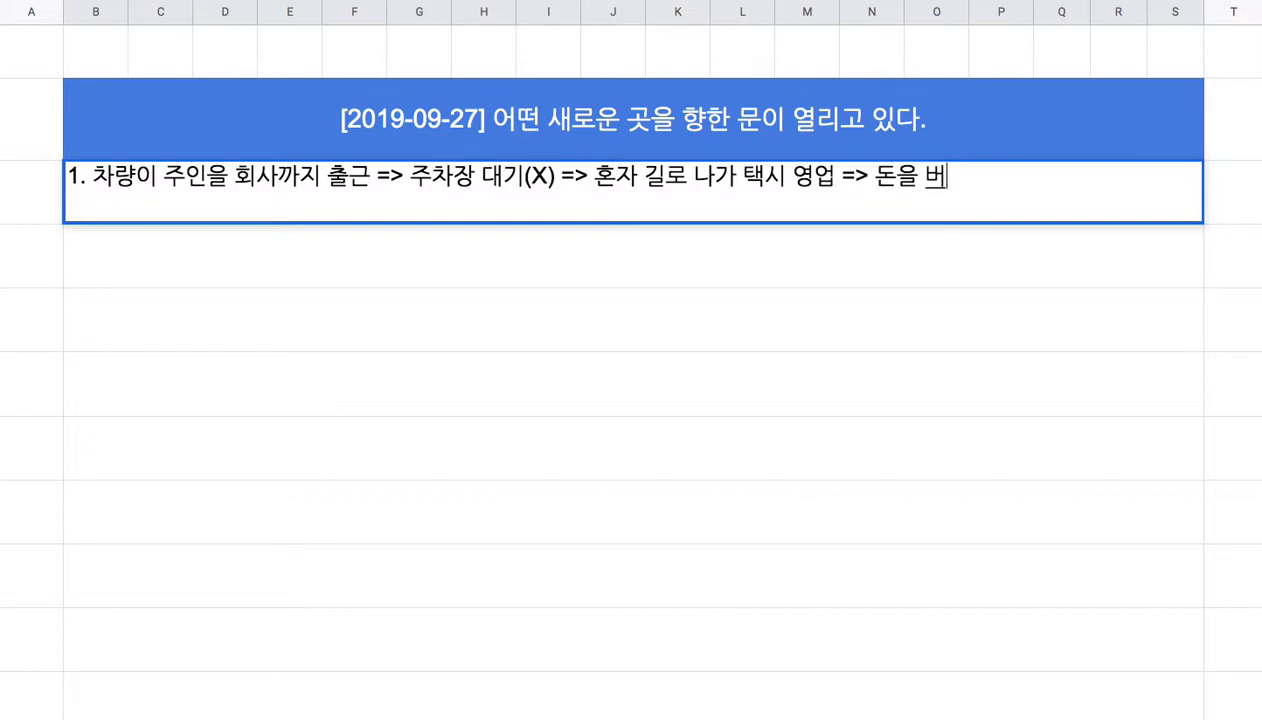
{"action": "type", "text": " => "}
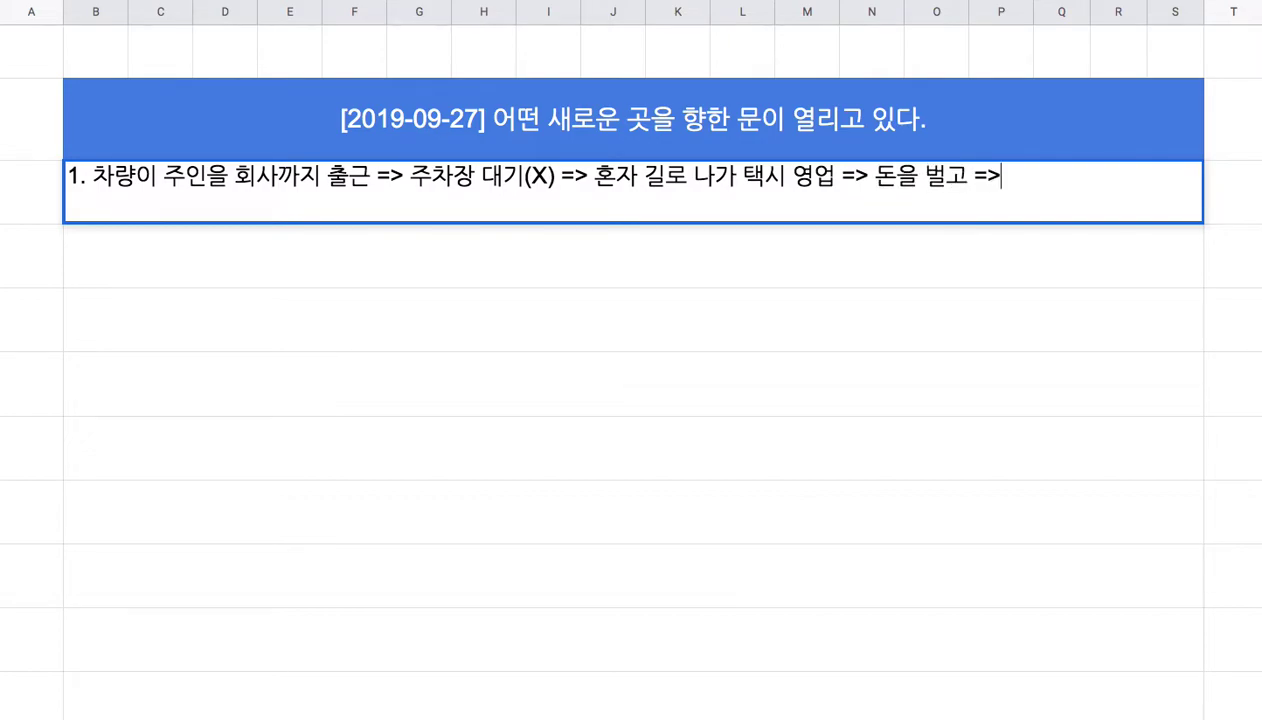
{"action": "type", "text": "퇴근에 "}
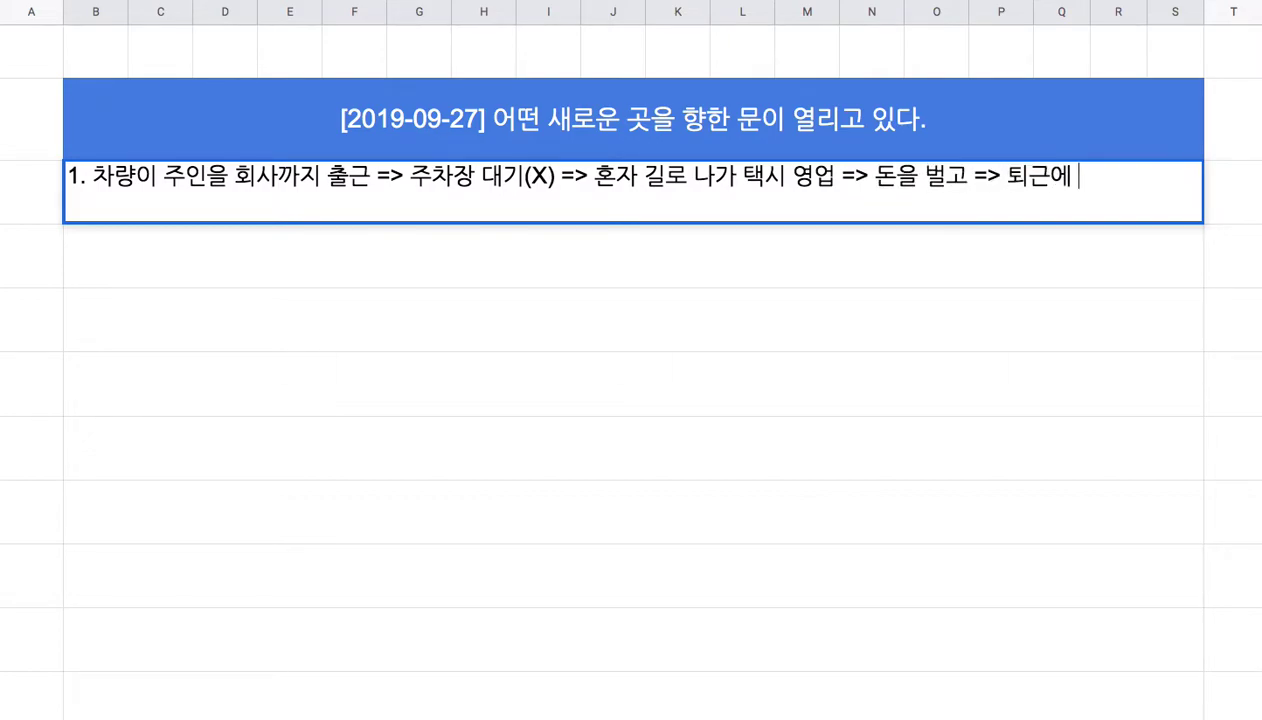
{"action": "type", "text": "맞춰 돌아온"}
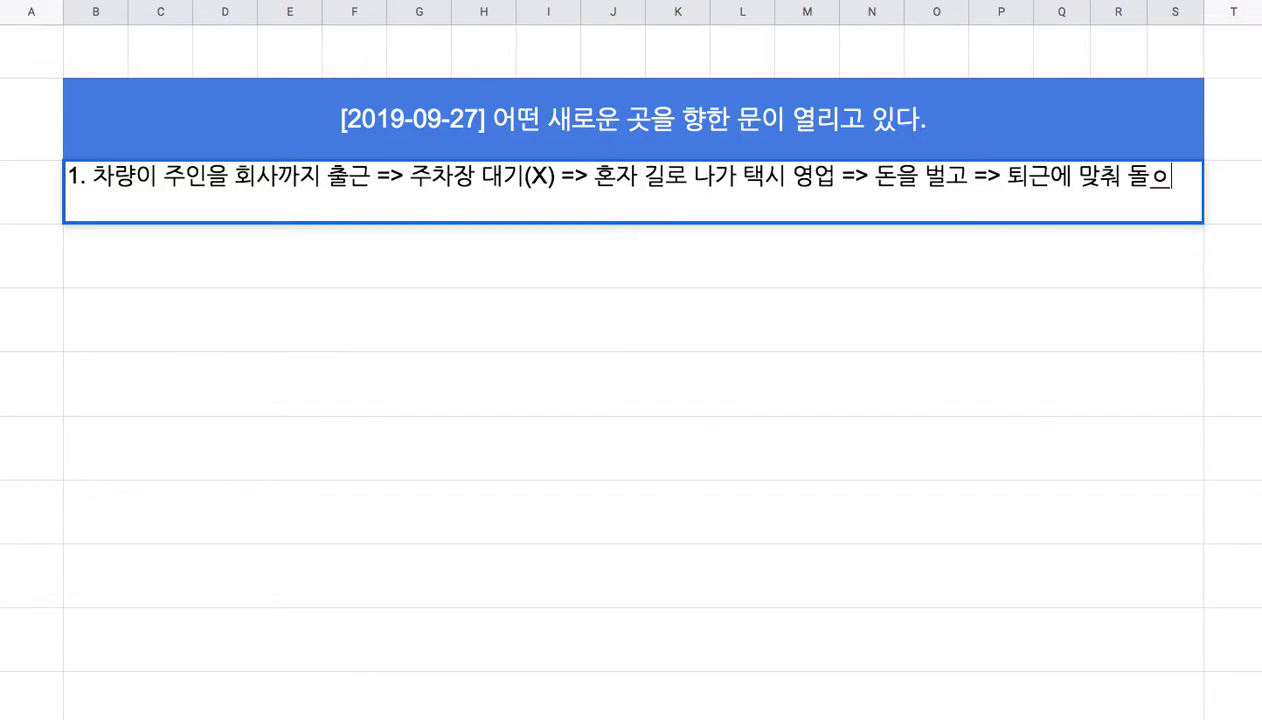
{"action": "type", "text": "다."}
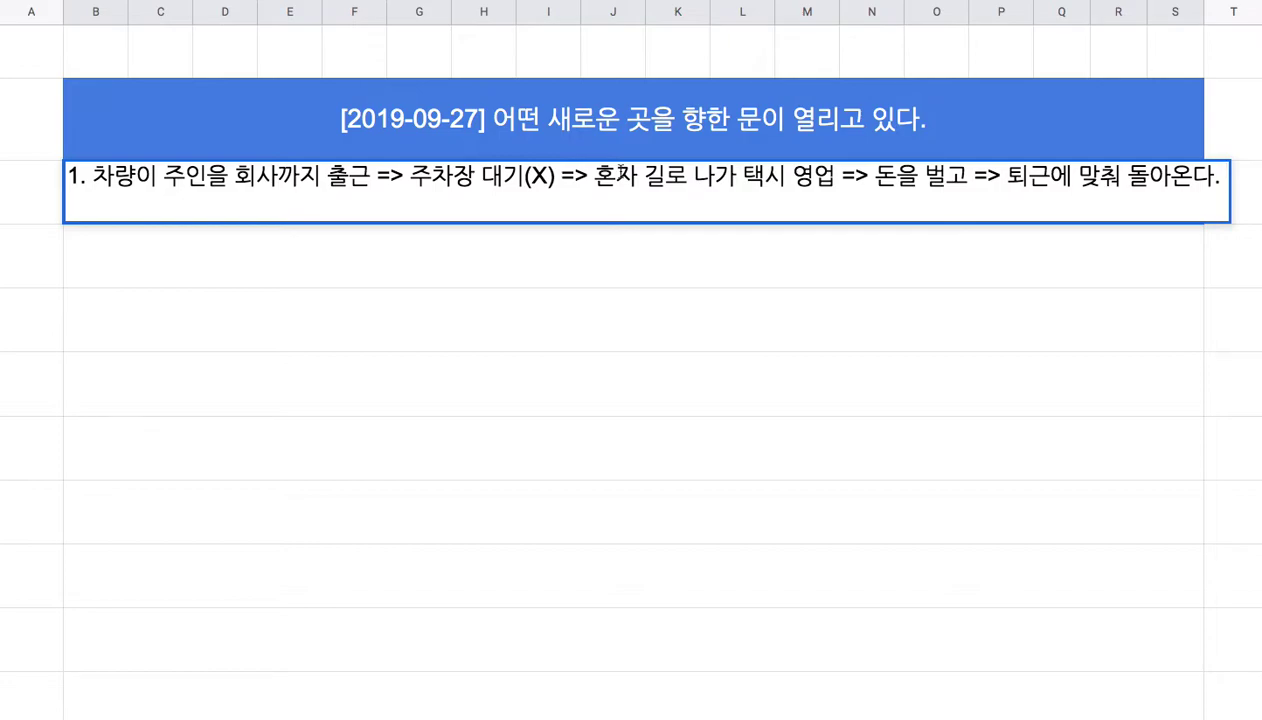
{"action": "triple_click", "coordinate": [549, 178]}
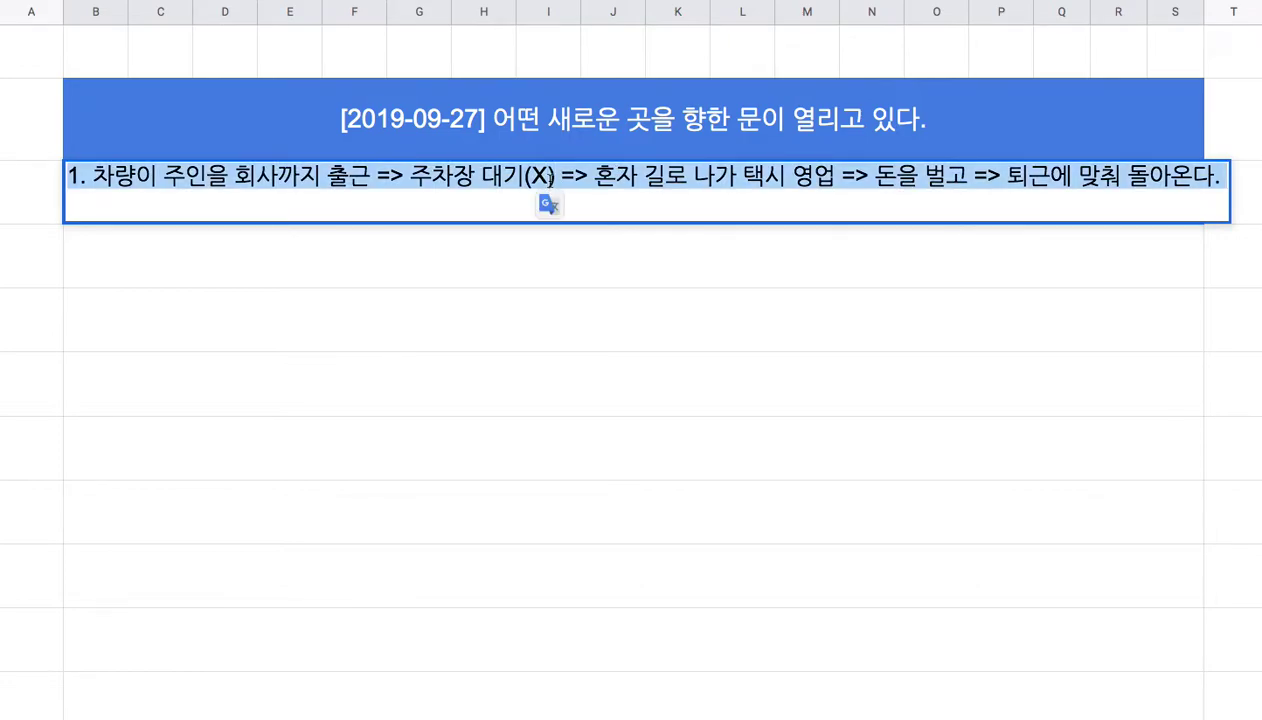
{"action": "left_click", "coordinate": [505, 258]}
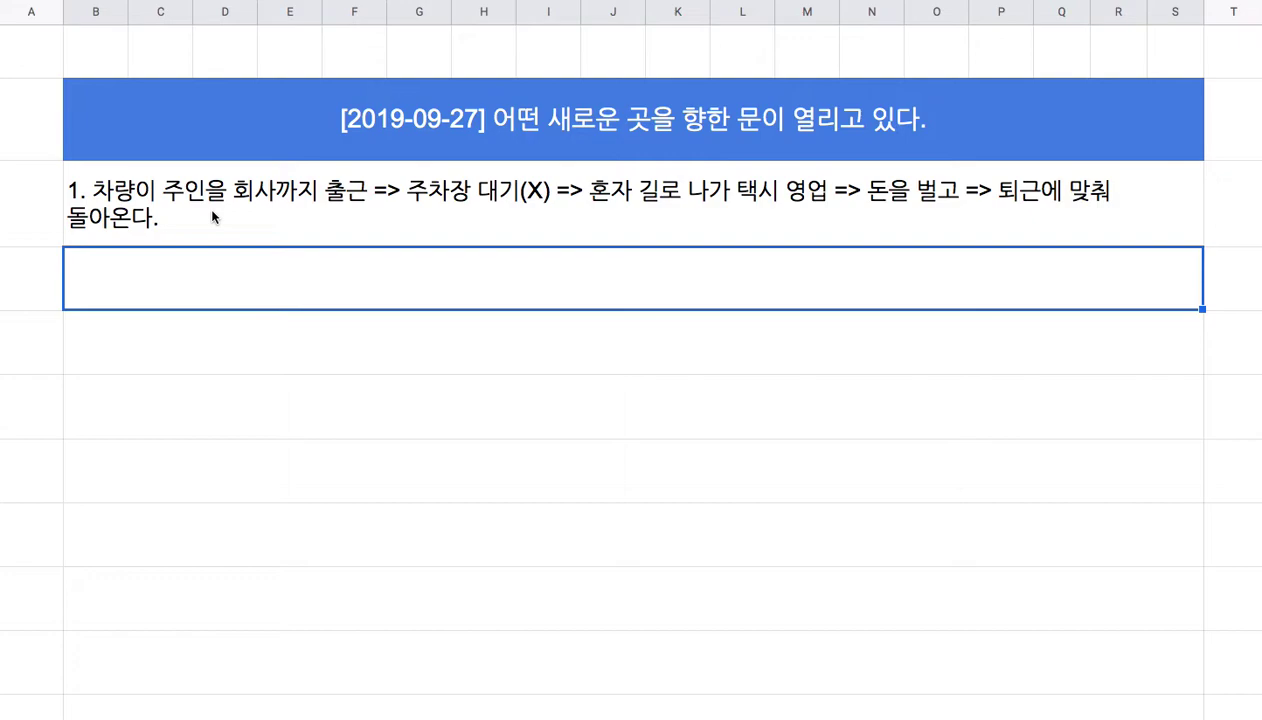
{"action": "double_click", "coordinate": [322, 196]}
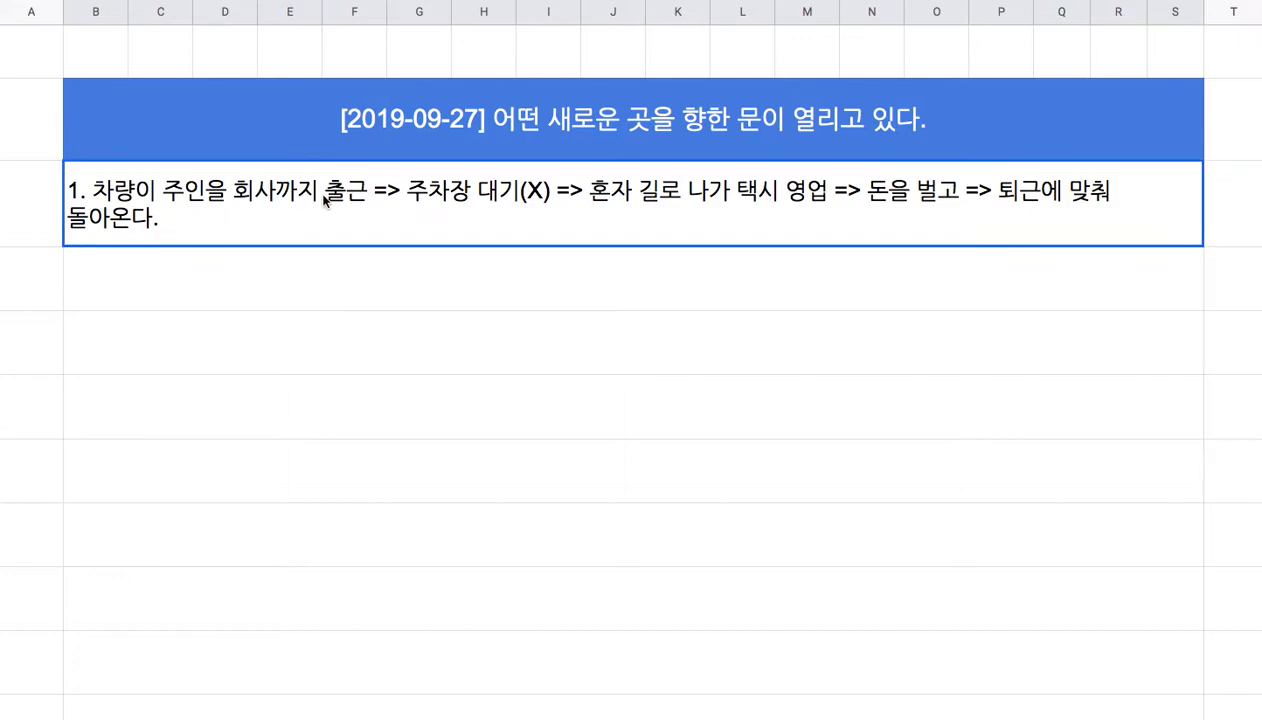
{"action": "left_click_drag", "start_coordinate": [278, 176], "coordinate": [394, 180]}
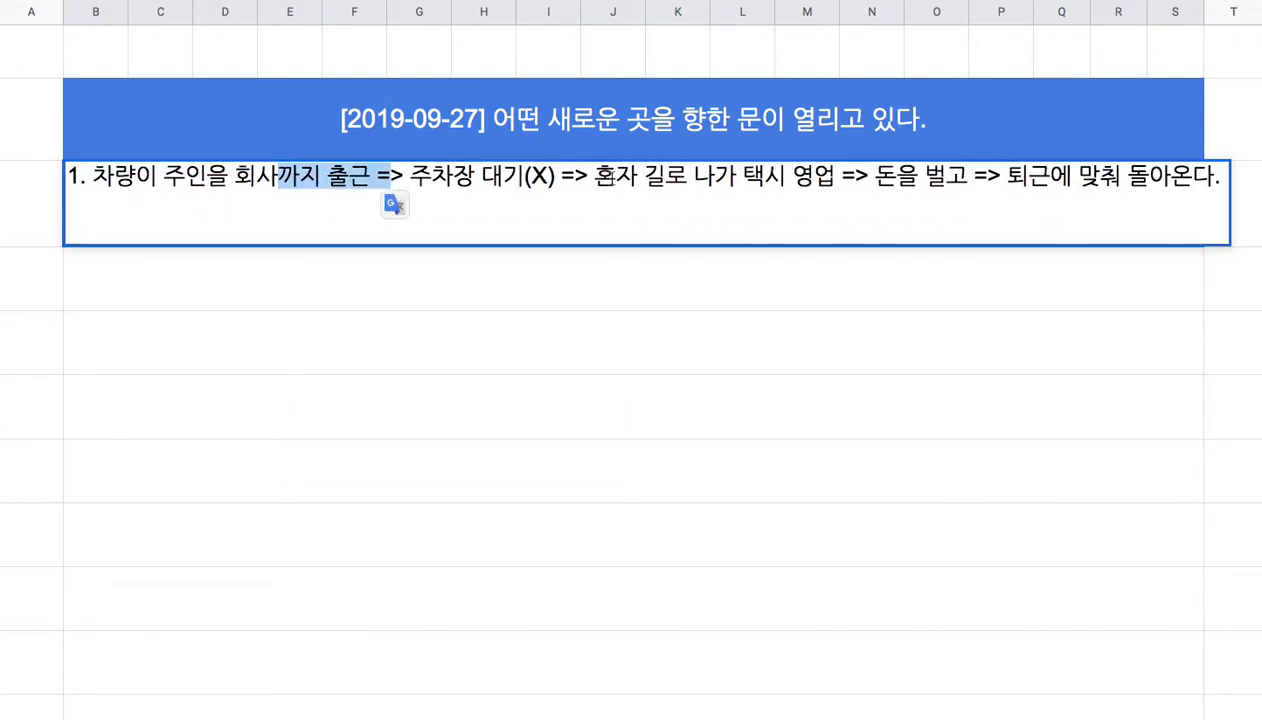
{"action": "left_click_drag", "start_coordinate": [616, 176], "coordinate": [838, 176]}
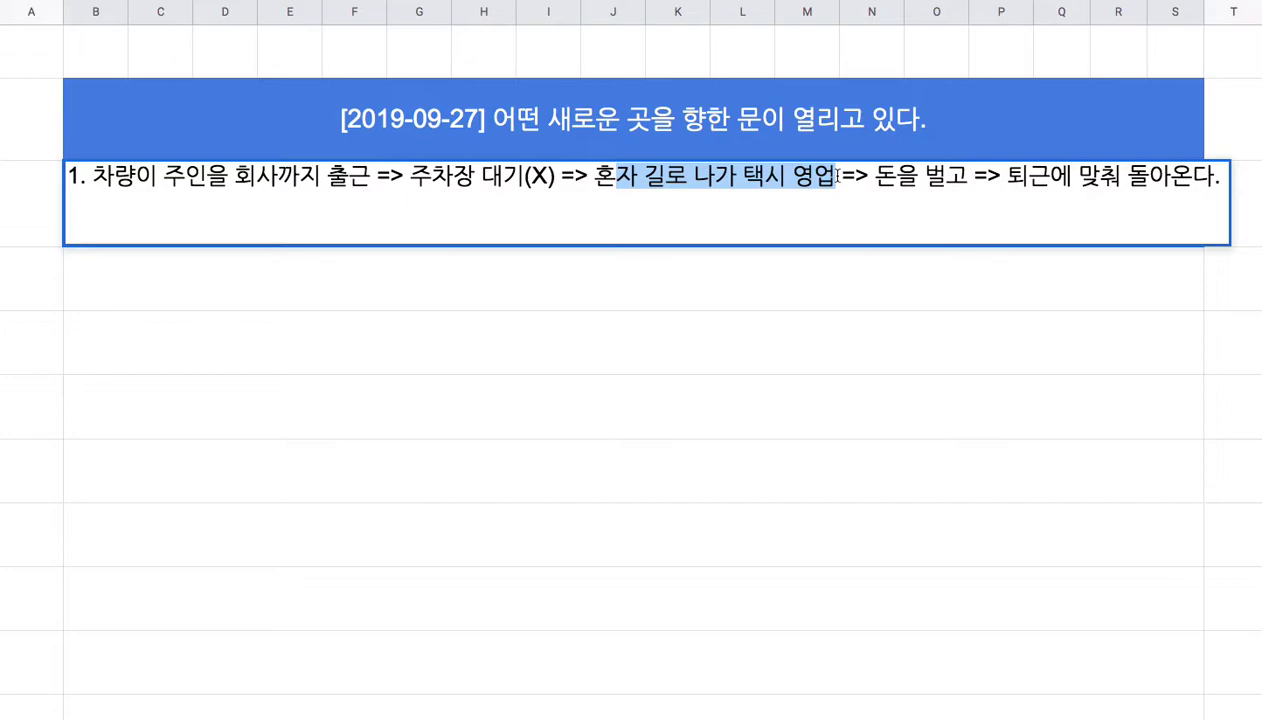
{"action": "left_click", "coordinate": [654, 183]}
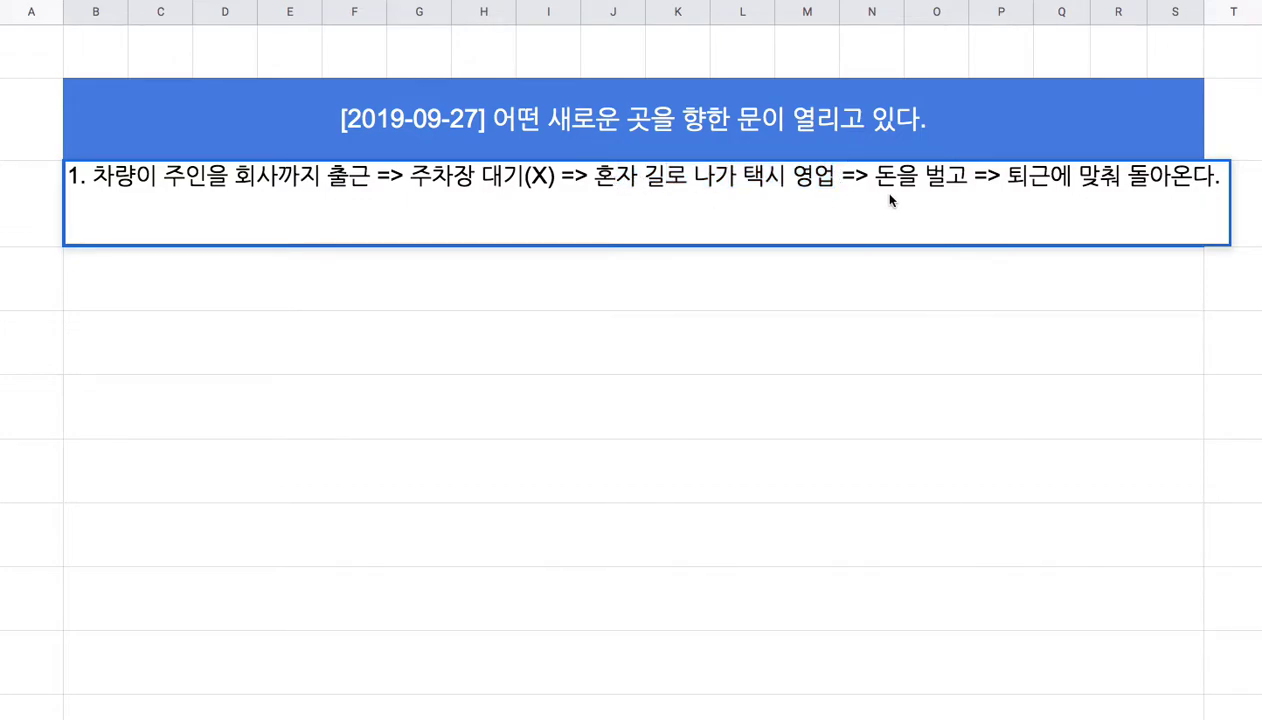
{"action": "left_click", "coordinate": [860, 263]}
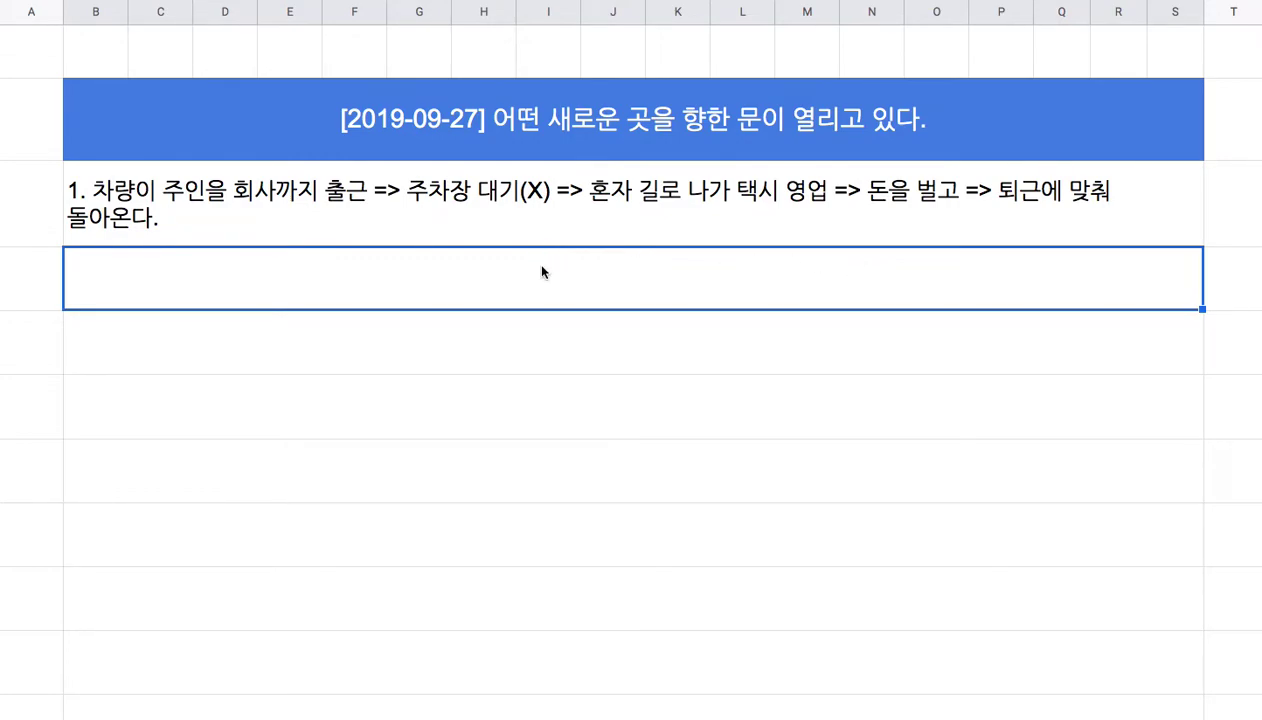
{"action": "double_click", "coordinate": [395, 123]}
{"action": "mouse_move", "coordinate": [338, 95]}
{"action": "left_mouse_down"}
{"action": "mouse_move", "coordinate": [468, 95]}
{"action": "mouse_move", "coordinate": [343, 96]}
{"action": "left_mouse_up"}
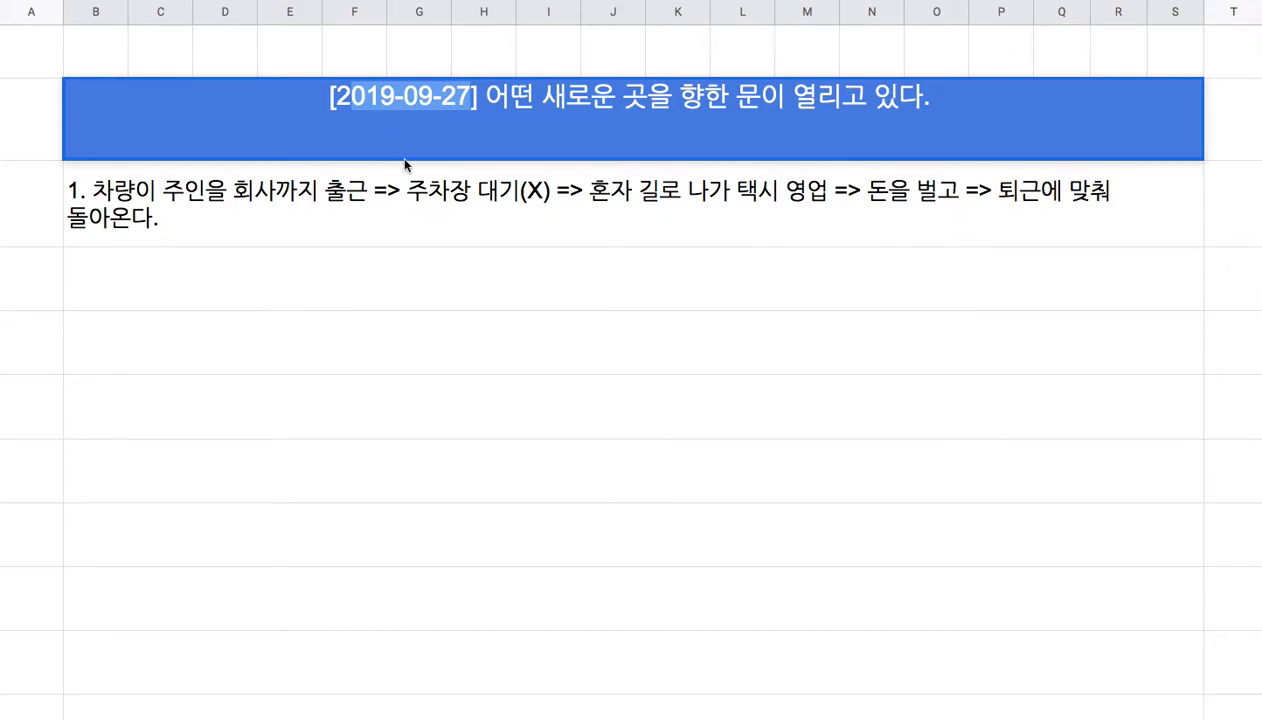
- Enter "2. 주인 => 회사에서 근무" in the empty row below the first note
{"action": "double_click", "coordinate": [426, 276]}
{"action": "type", "text": "2. 주인"}
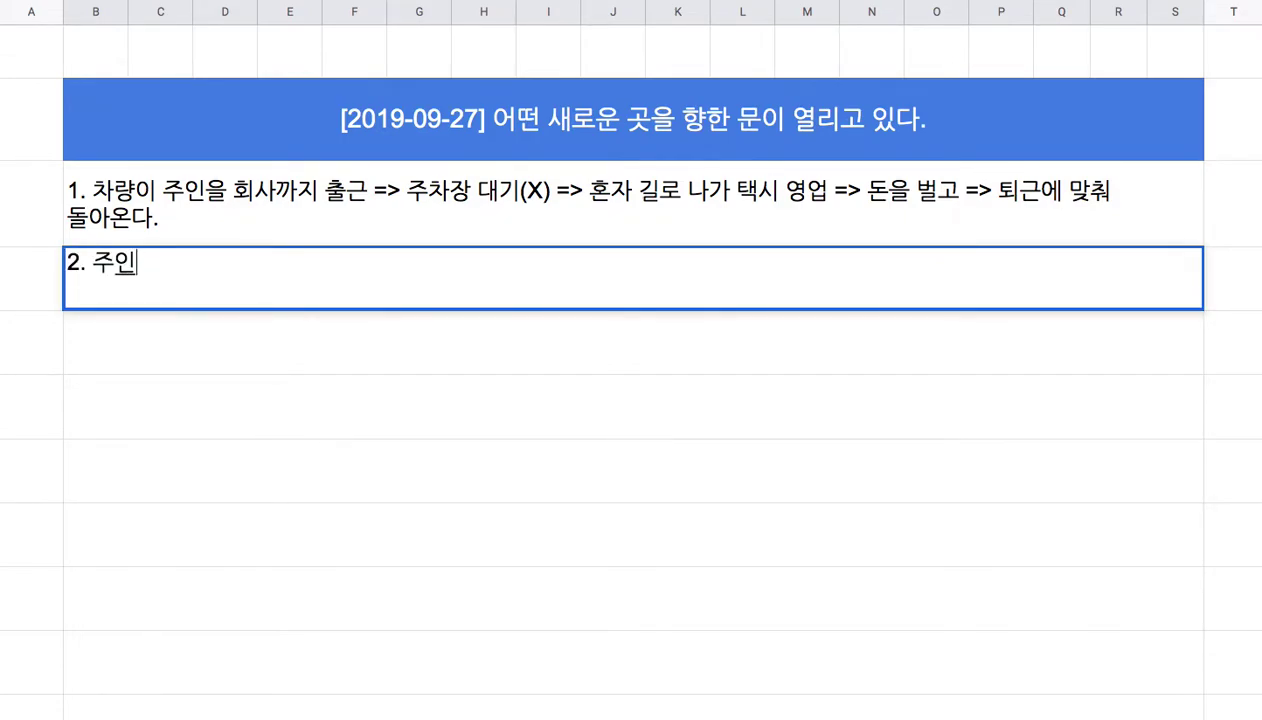
{"action": "type", "text": " => 회사에"}
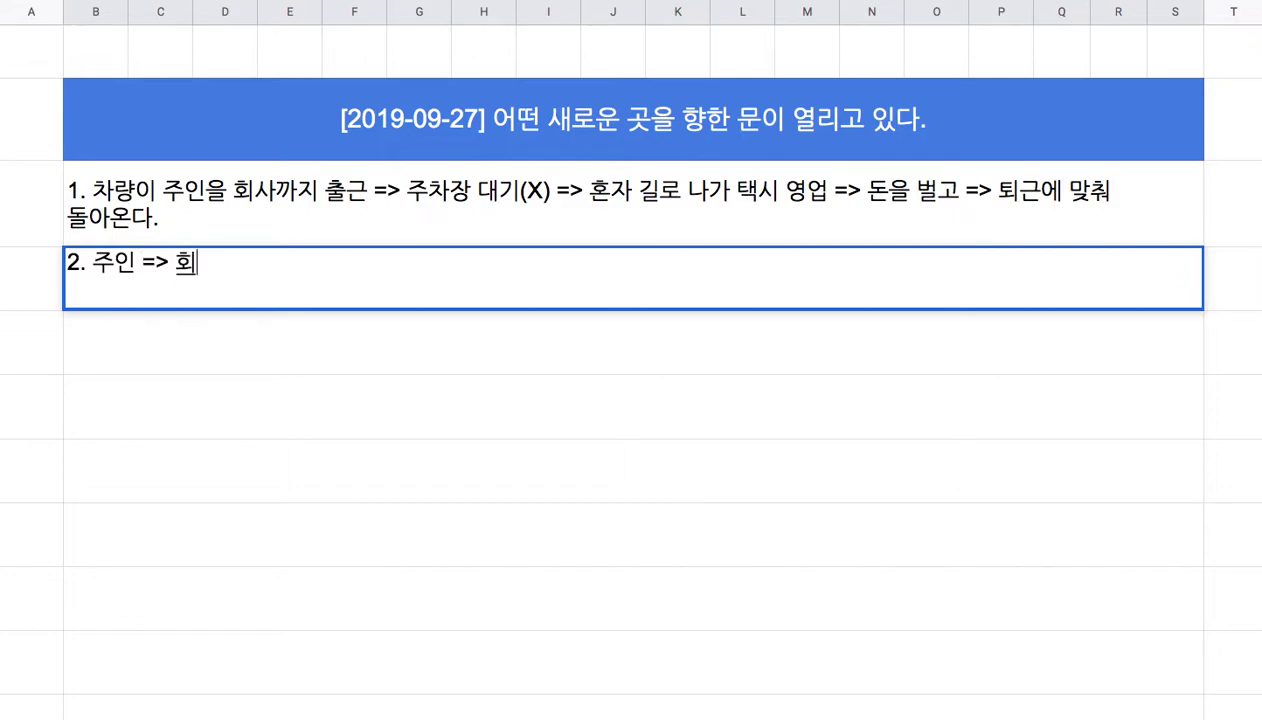
{"action": "type", "text": "서 근무"}
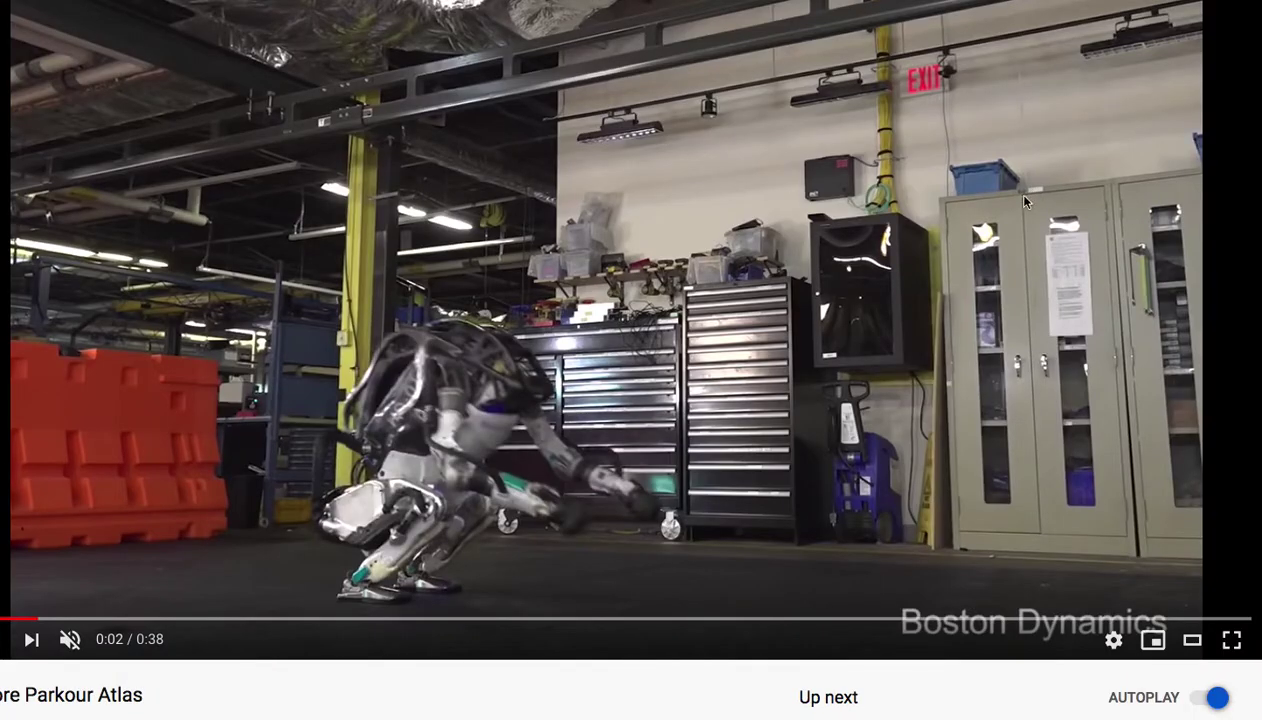
- Switch to the Boston Dynamics Parkour Atlas video on YouTube, set its quality to 720p and replay it from 0:01
{"action": "left_click", "coordinate": [686, 352]}
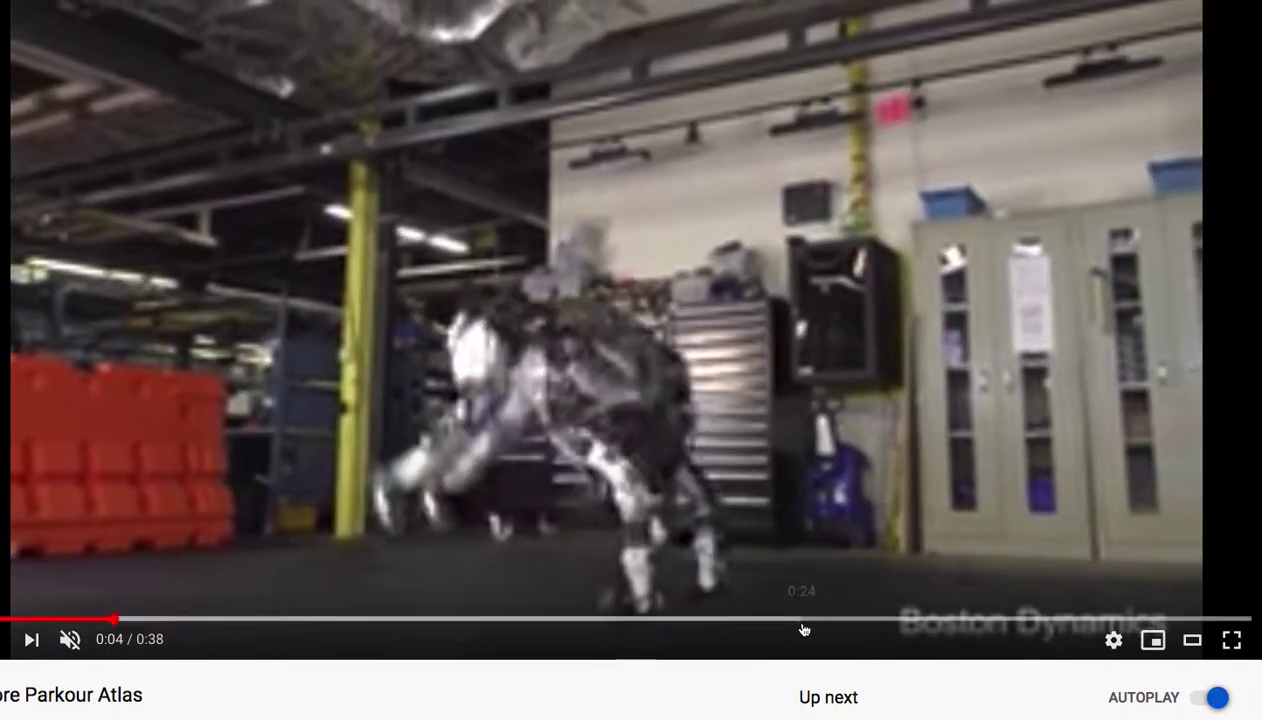
{"action": "left_click", "coordinate": [1113, 640]}
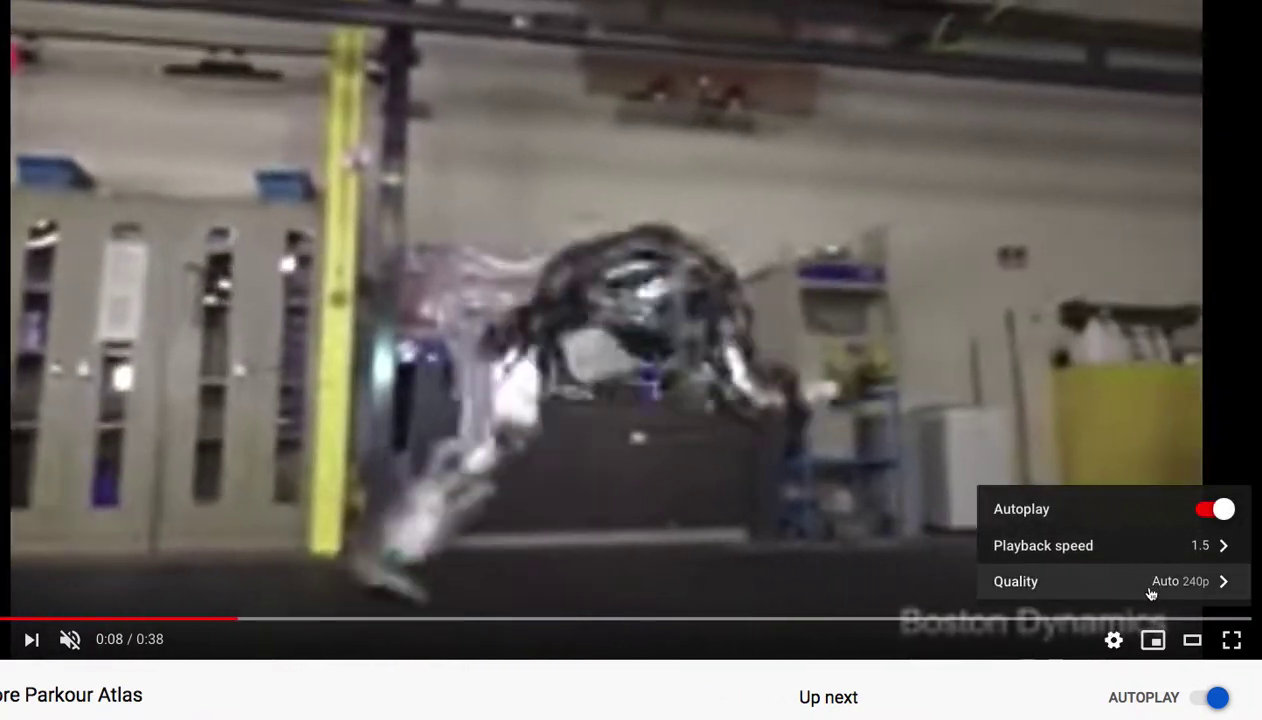
{"action": "left_click", "coordinate": [1150, 583]}
{"action": "left_click", "coordinate": [1054, 402]}
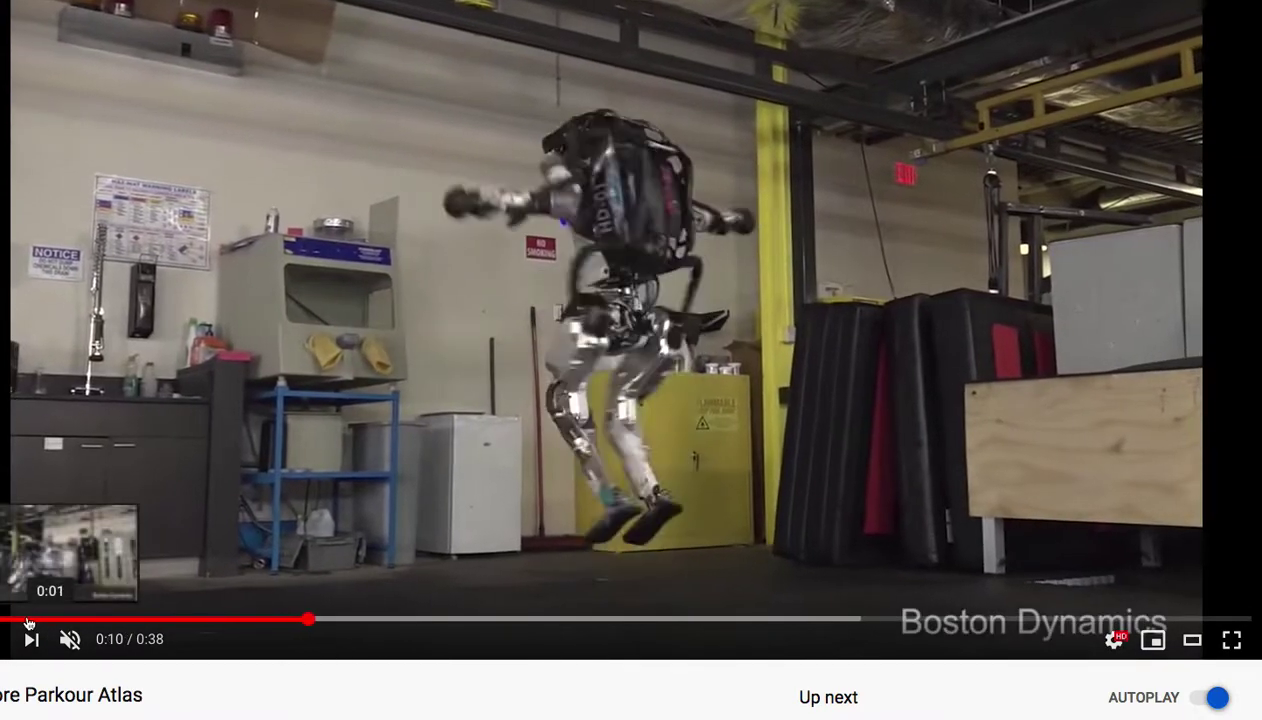
{"action": "left_click", "coordinate": [28, 621]}
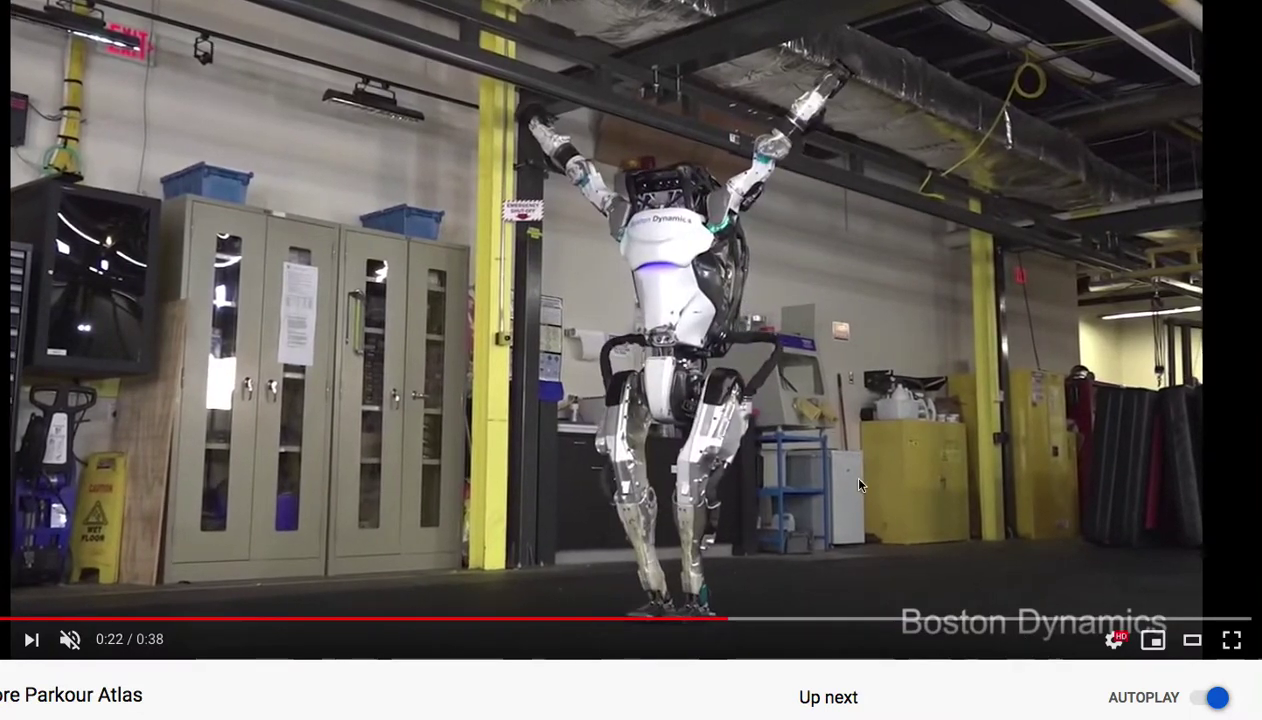
{"action": "left_click", "coordinate": [857, 483]}
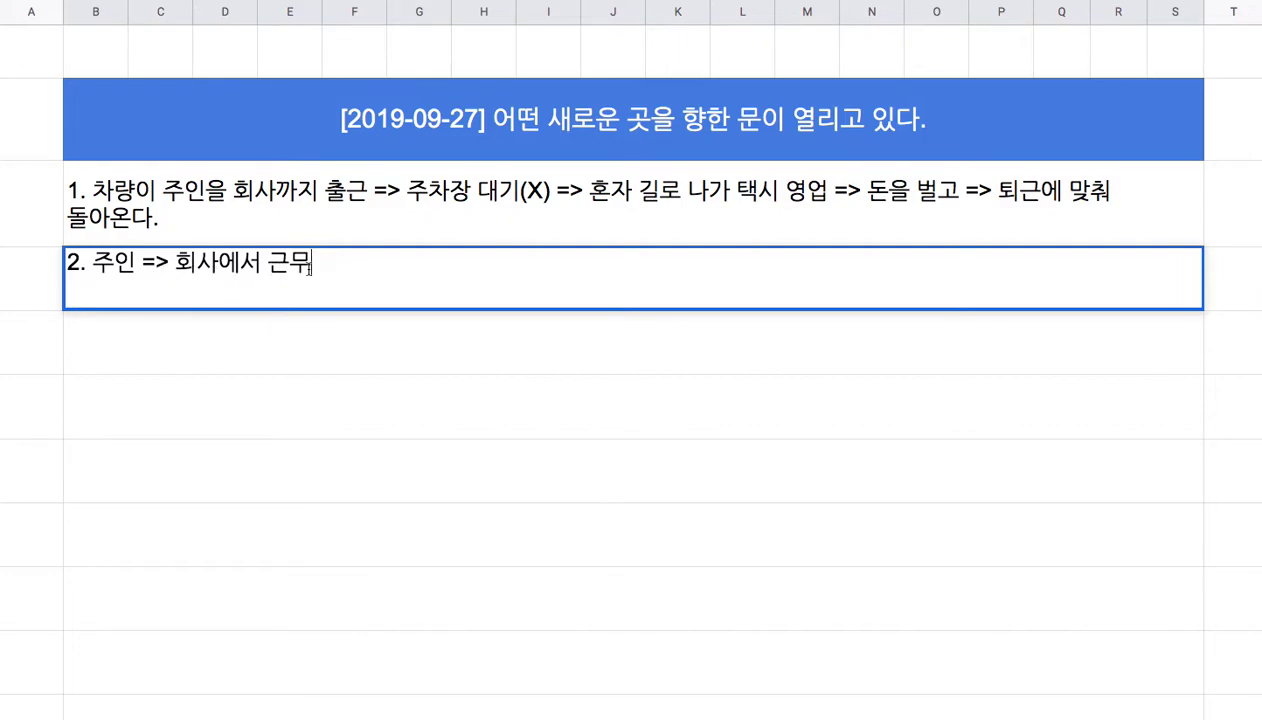
- Back in the spreadsheet, append "(X) => 로봇이 근무" to the second note
{"action": "type", "text": "(X) => 로봇이 근무"}
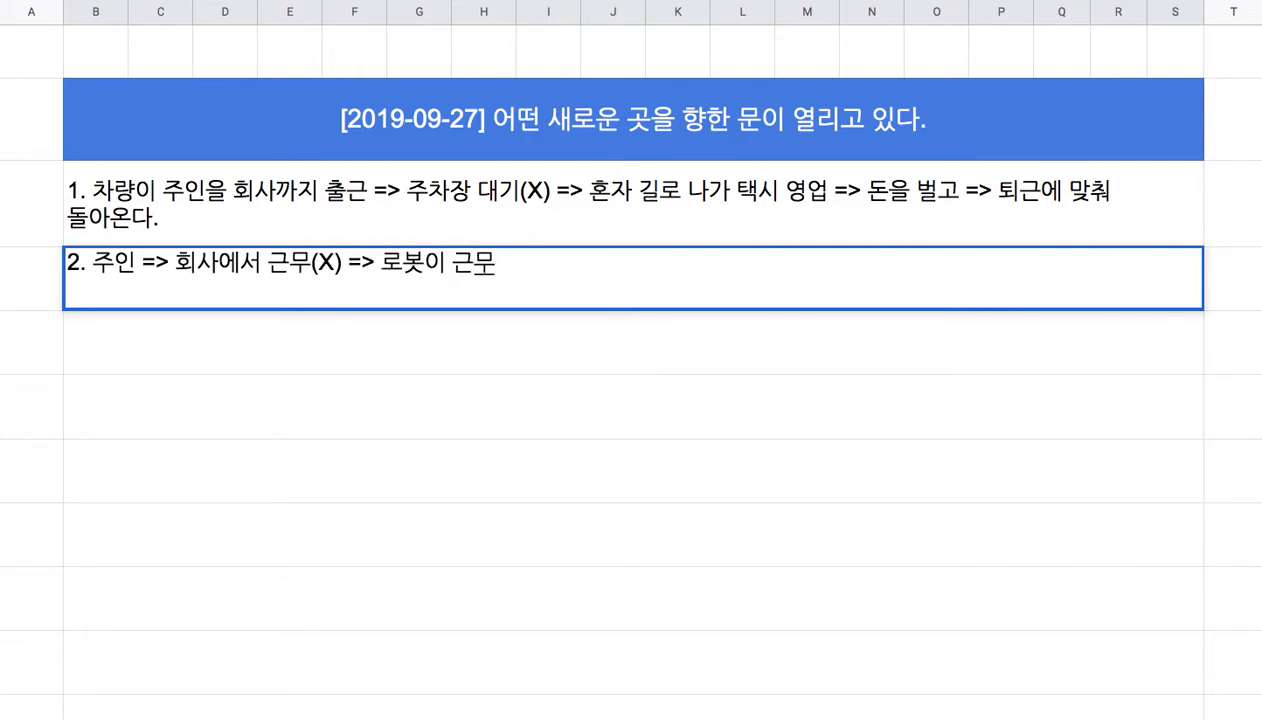
- Add a second line reading "화물운송노조, 택시 노조" to the first note
{"action": "double_click", "coordinate": [190, 200]}
{"action": "left_click_drag", "start_coordinate": [170, 176], "coordinate": [280, 180]}
{"action": "left_click", "coordinate": [113, 176]}
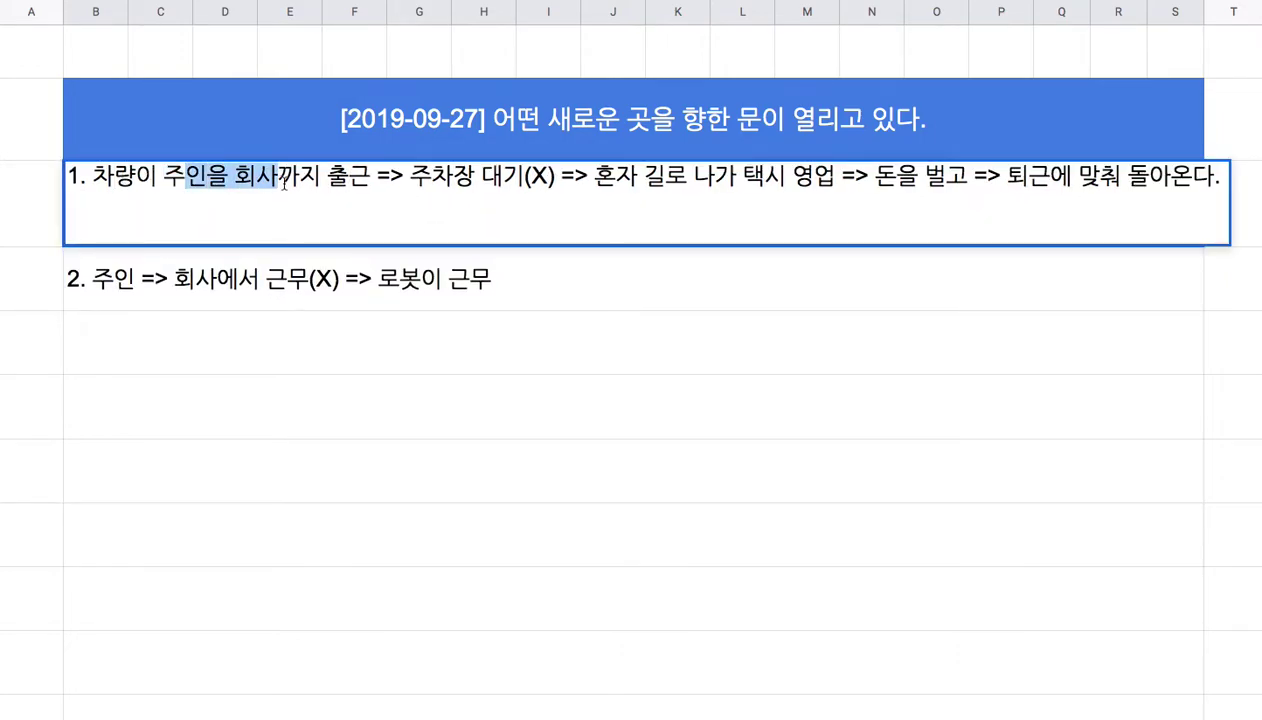
{"action": "left_click", "coordinate": [94, 178]}
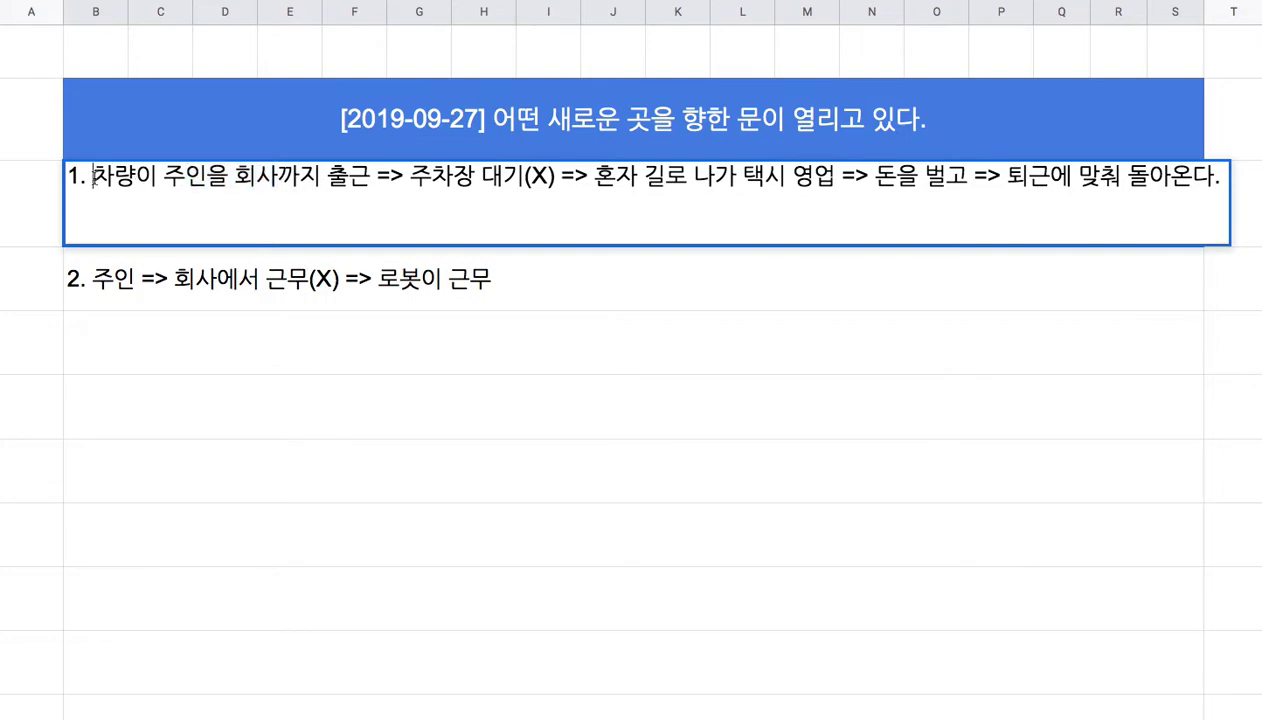
{"action": "key", "text": "shift+End"}
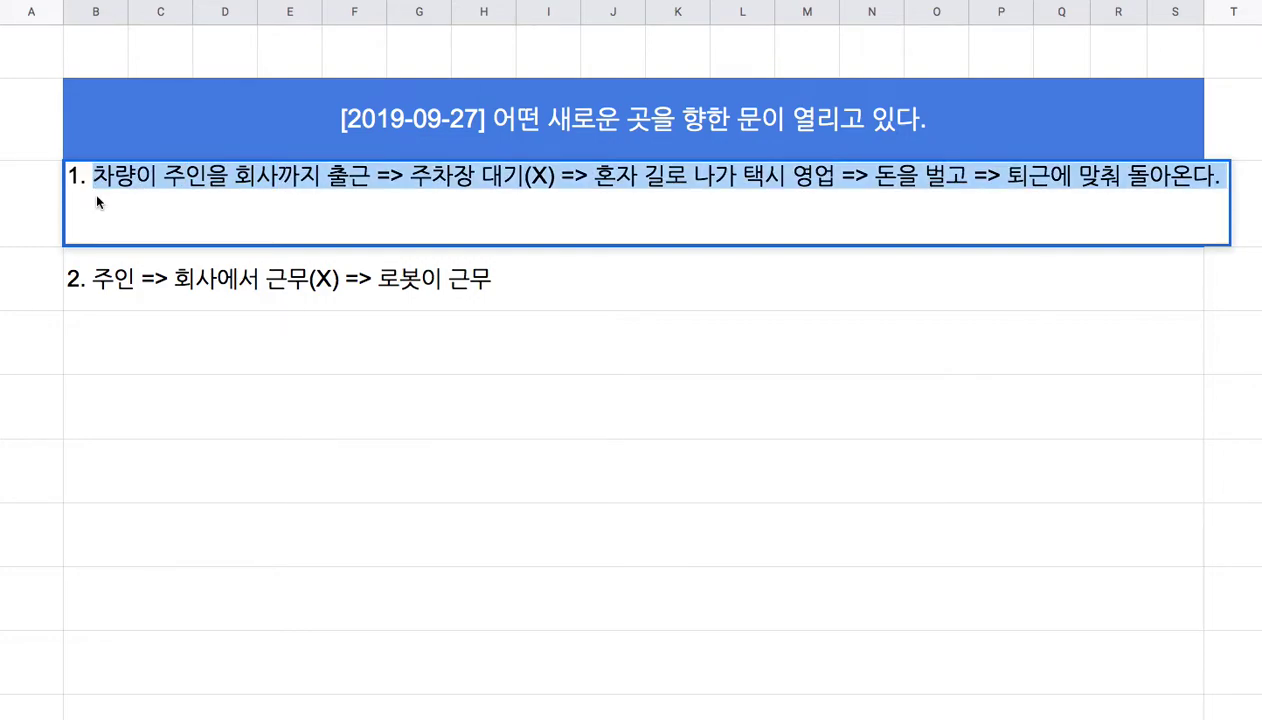
{"action": "left_click", "coordinate": [160, 226]}
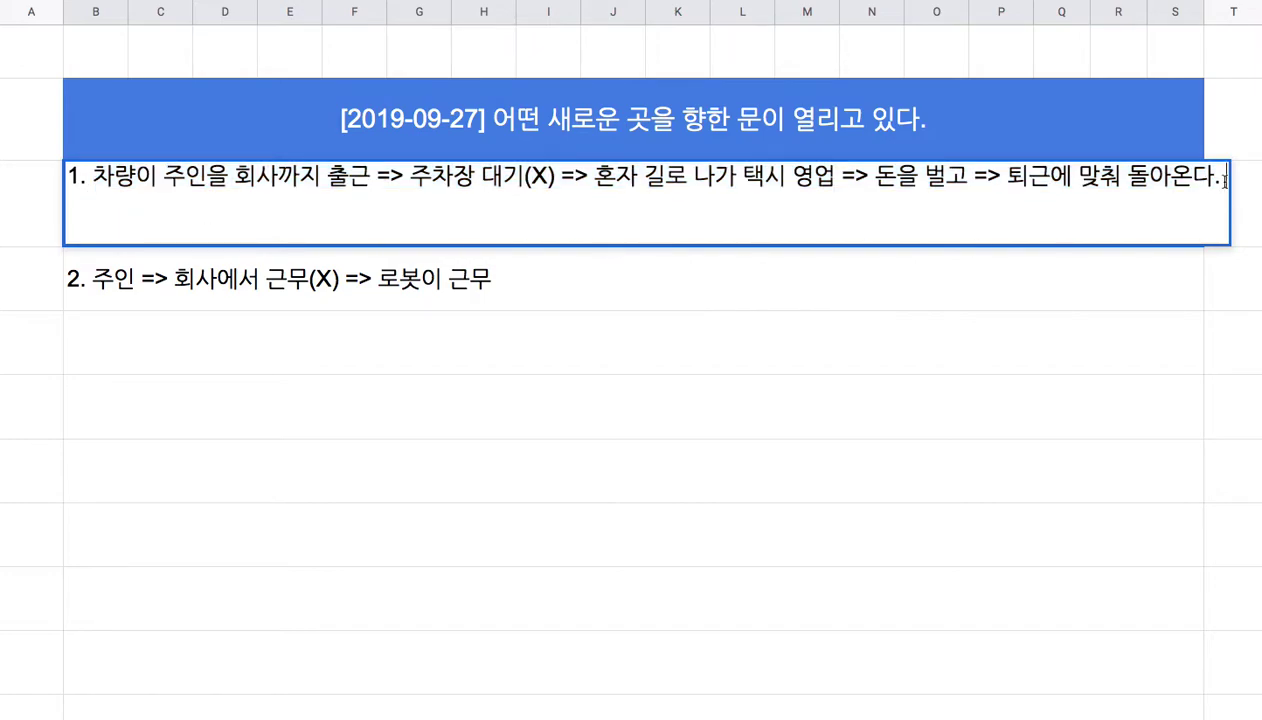
{"action": "key", "text": "alt+Return"}
{"action": "type", "text": "화물문"}
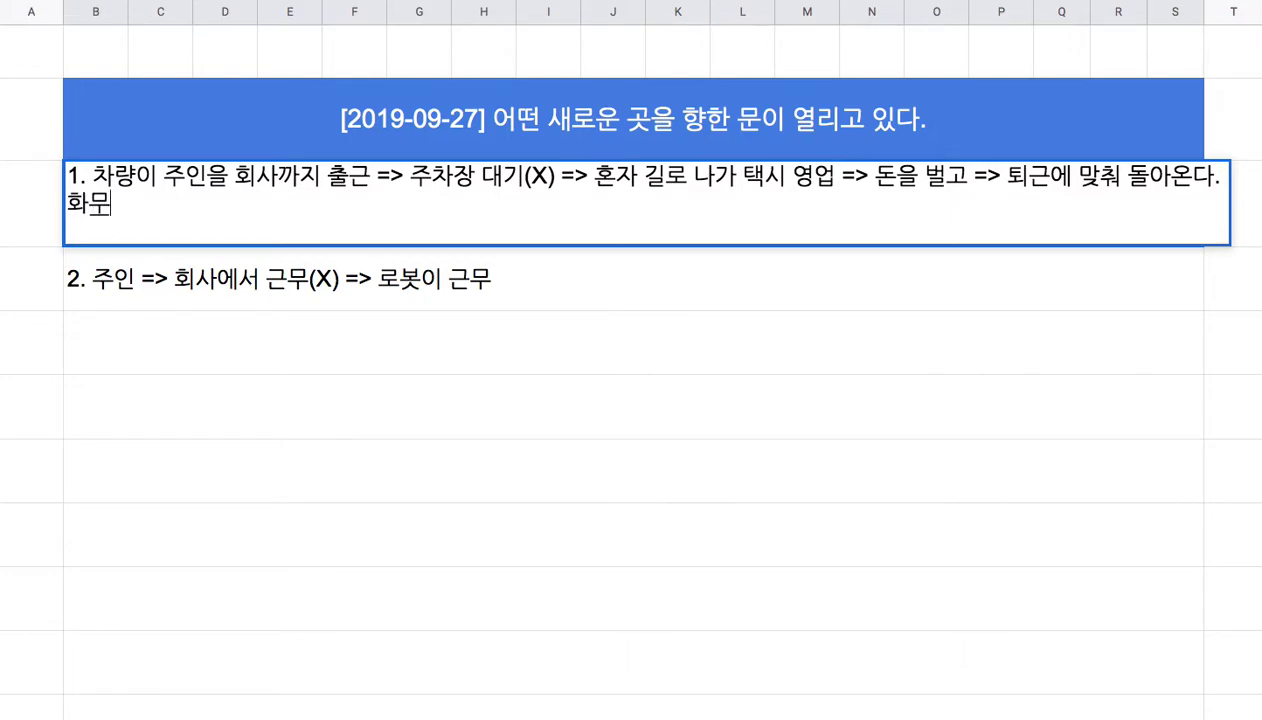
{"action": "type", "text": "송"}
{"action": "key", "text": "BackSpace"}
{"action": "key", "text": "BackSpace"}
{"action": "type", "text": "운송노조, 택시 노조"}
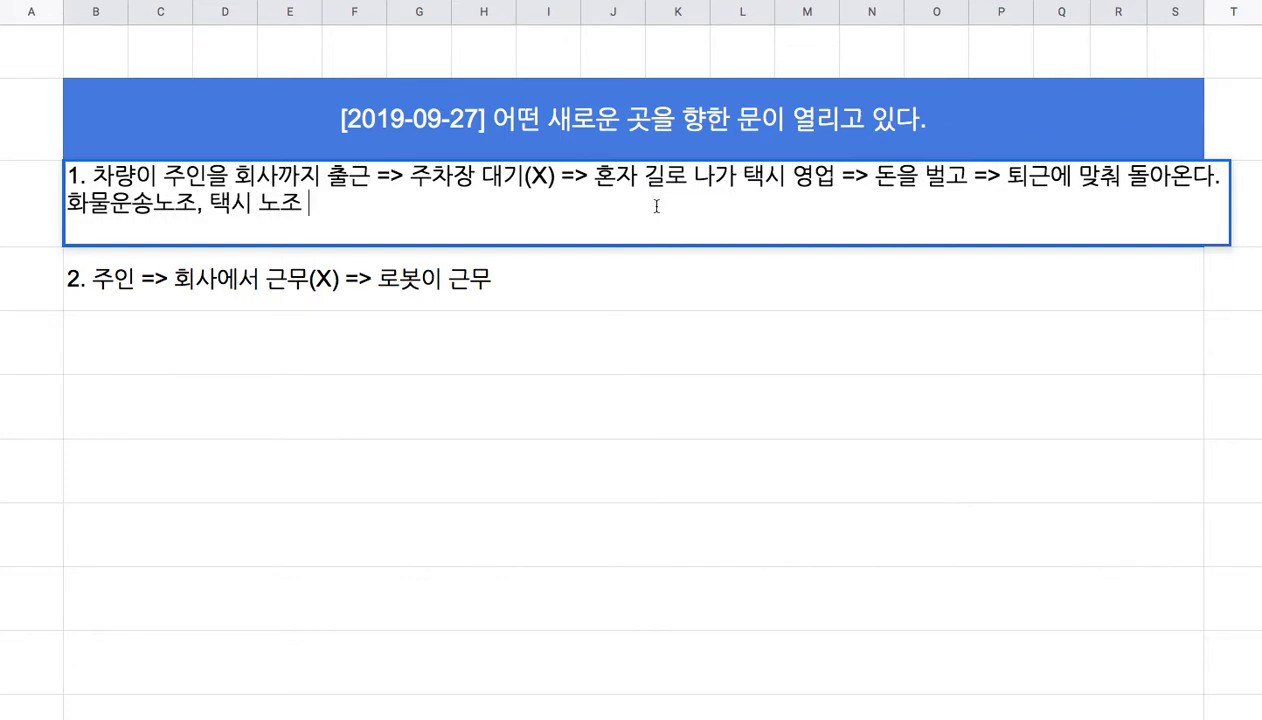
- Separate "화물운송" from "노조" with a space in the first note's second line and append "=> 시위"
{"action": "left_click", "coordinate": [152, 203]}
{"action": "left_click", "coordinate": [347, 205]}
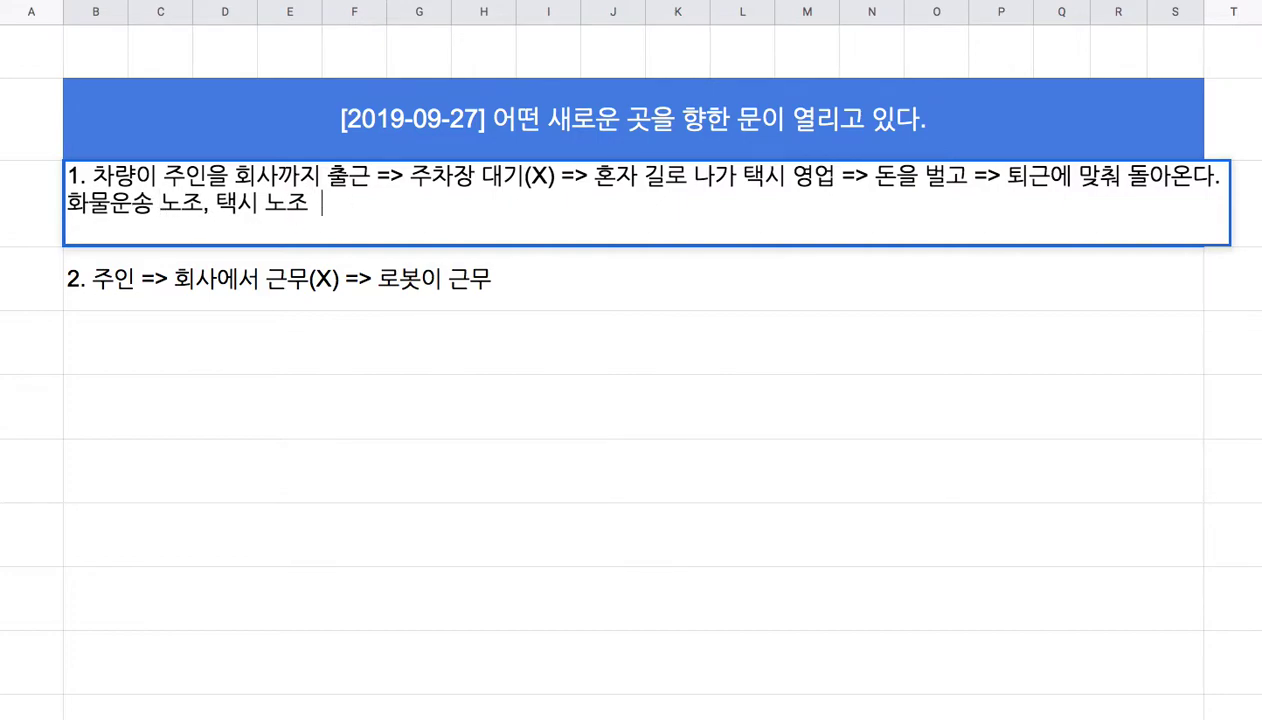
{"action": "type", "text": "=> 시위"}
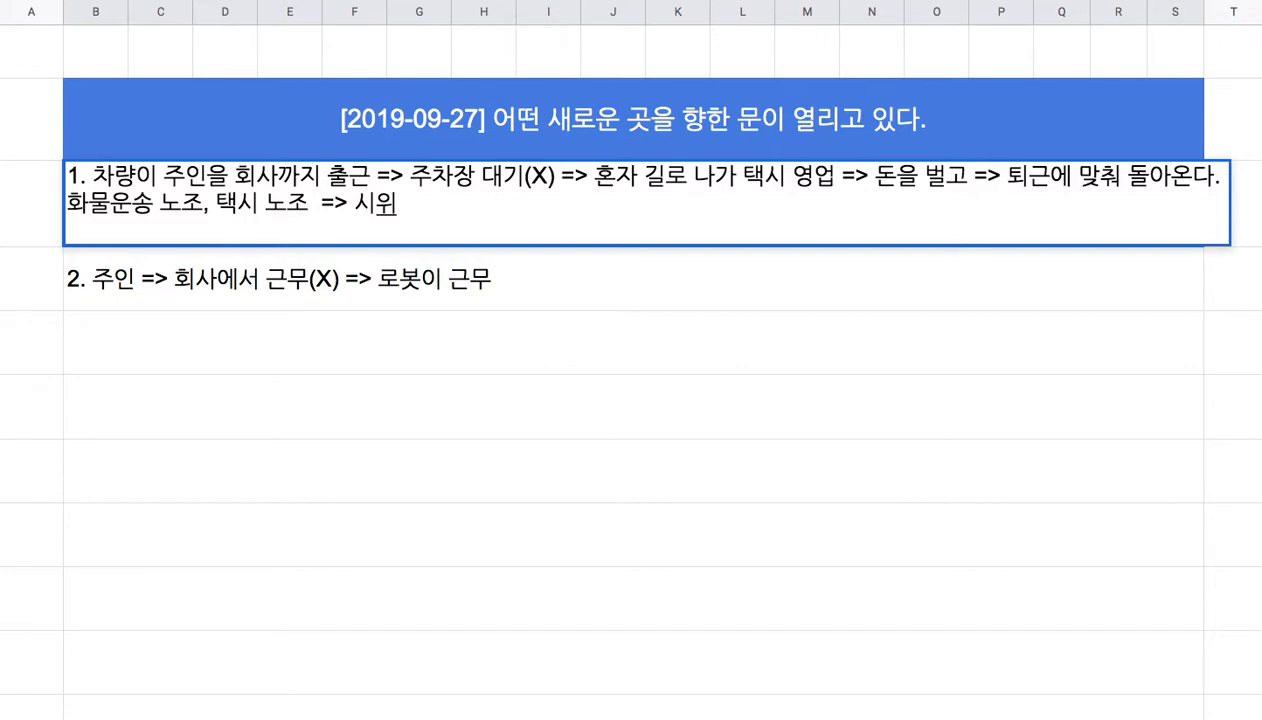
- Commit the first note and increase the heights of the rows holding the first and second notes
{"action": "left_click", "coordinate": [396, 294]}
{"action": "left_click_drag", "start_coordinate": [5, 310], "coordinate": [5, 352]}
{"action": "left_click_drag", "start_coordinate": [5, 246], "coordinate": [5, 278]}
- Add a second line reading "실직" to the second note and commit the cell
{"action": "double_click", "coordinate": [516, 319]}
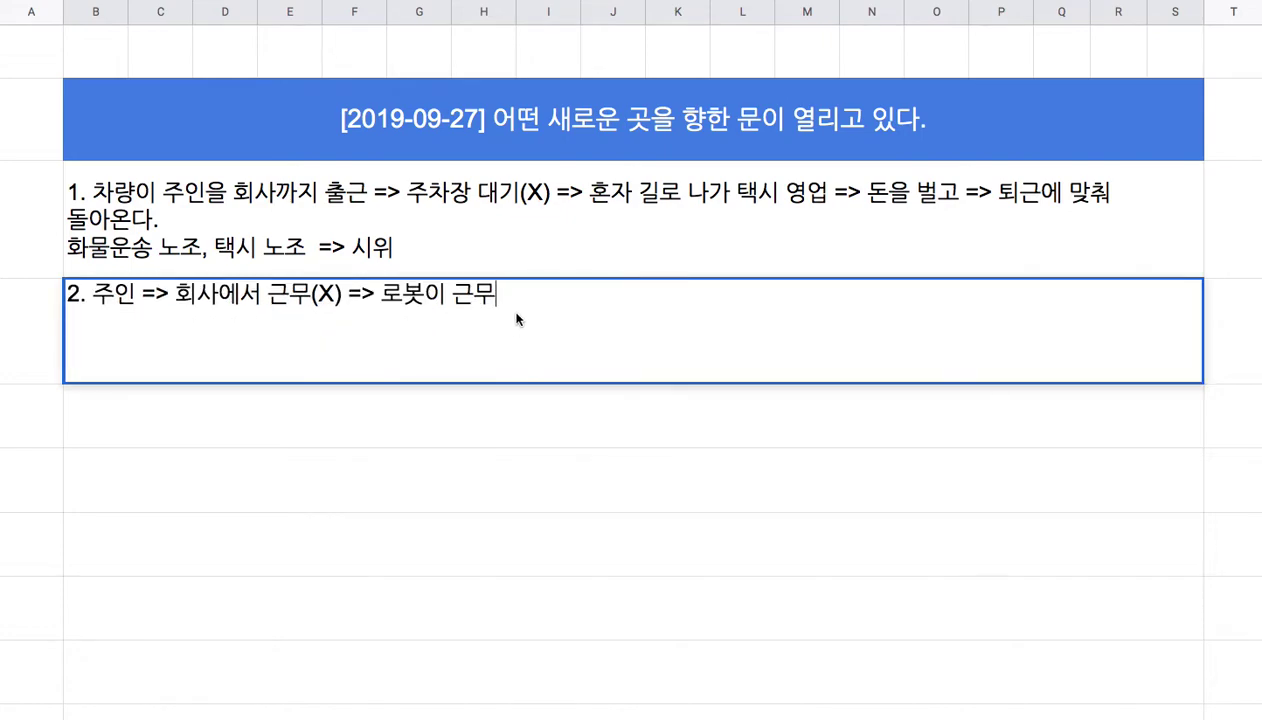
{"action": "key", "text": "alt+Return"}
{"action": "type", "text": "실직"}
{"action": "left_click", "coordinate": [491, 270]}
{"action": "left_click_drag", "start_coordinate": [491, 281], "coordinate": [496, 323]}
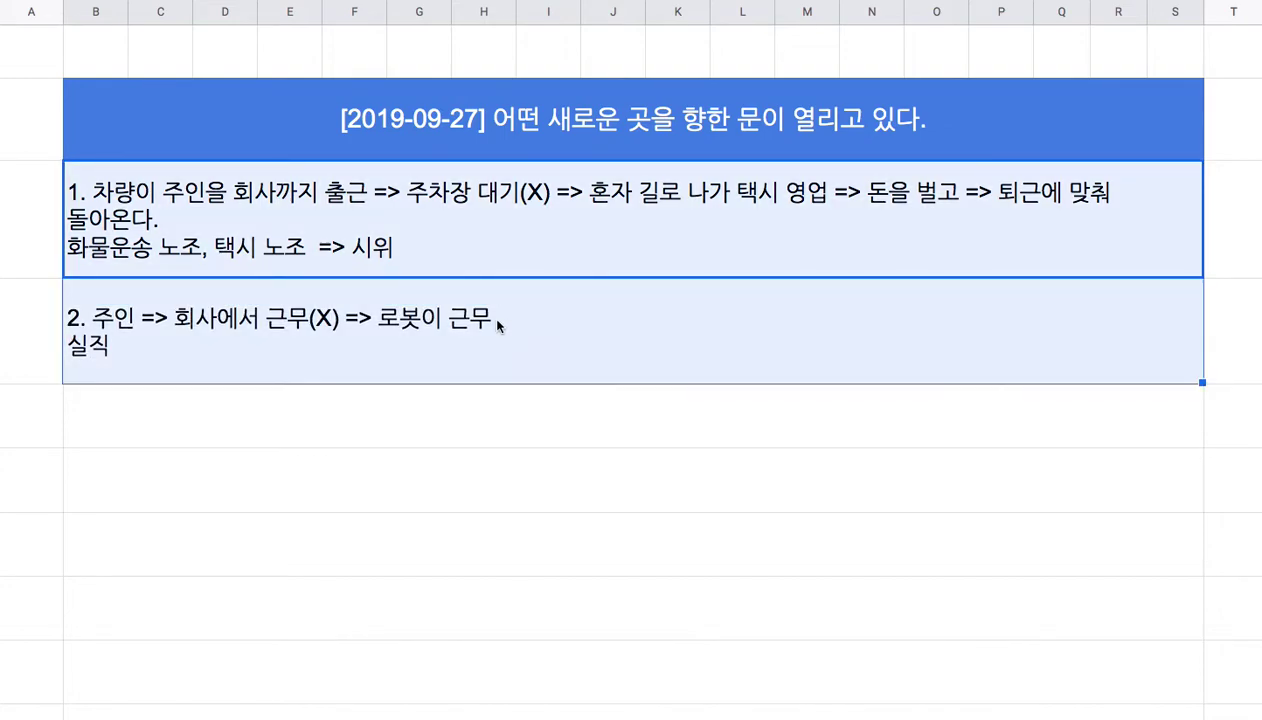
- Highlight the phrase "문이 열리고 있다." in the title for emphasis, leaving the title text as it is
{"action": "left_click", "coordinate": [745, 124]}
{"action": "double_click", "coordinate": [745, 124]}
{"action": "left_click_drag", "start_coordinate": [736, 97], "coordinate": [932, 100]}
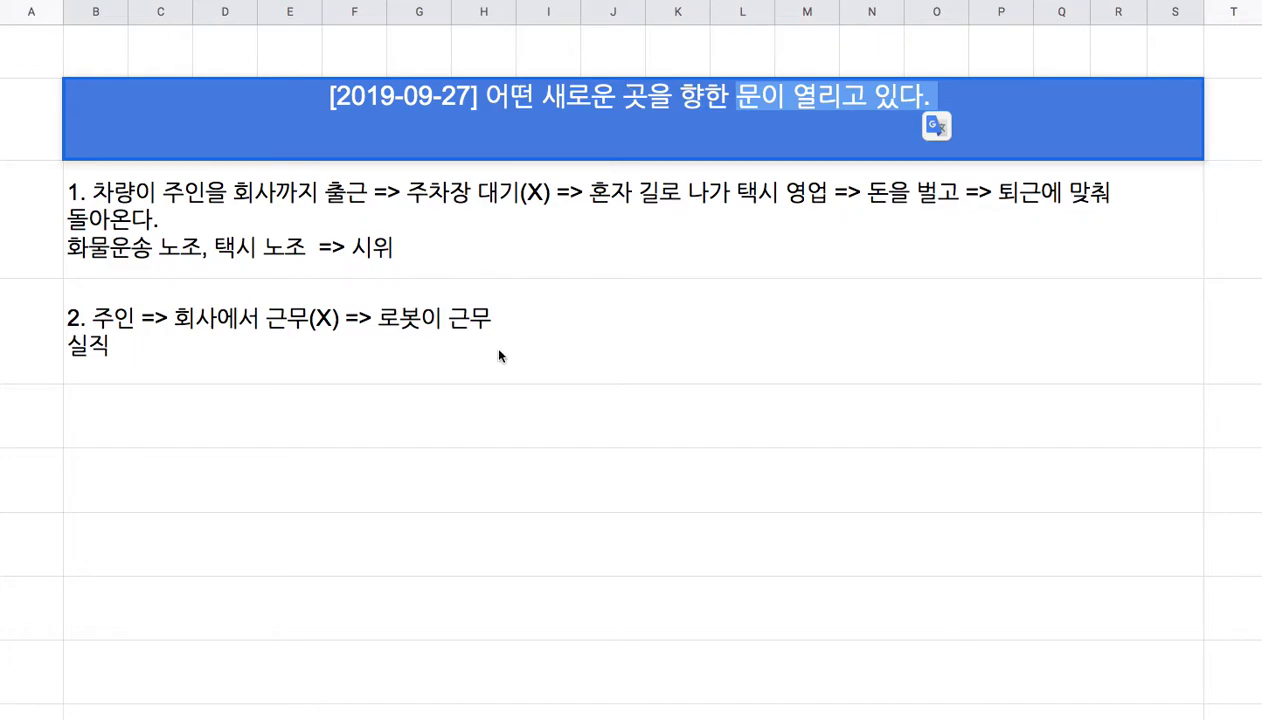
{"action": "left_click", "coordinate": [525, 376]}
- Enter "3. 기술 발전(ML + Robotics)은 한 달 단위 전개" in the empty row below the second note
{"action": "left_click", "coordinate": [527, 413]}
{"action": "type", "text": "3. 기술 발"}
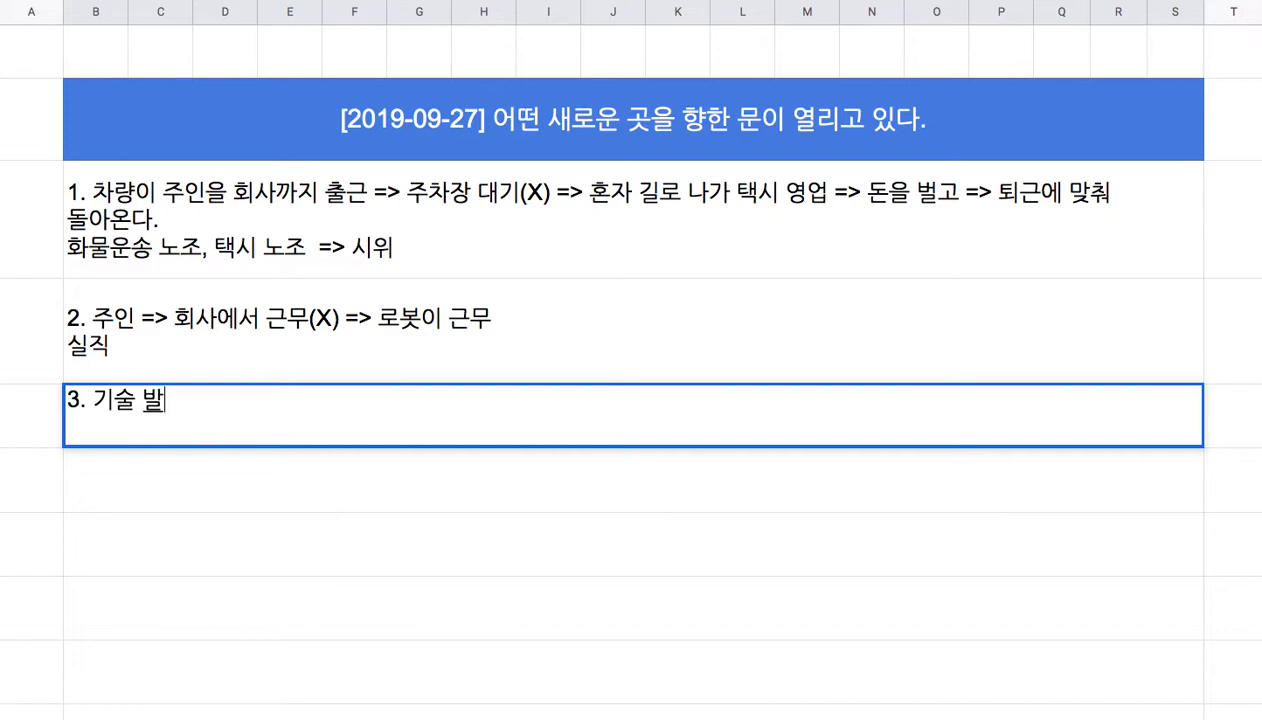
{"action": "type", "text": "전(ML + "}
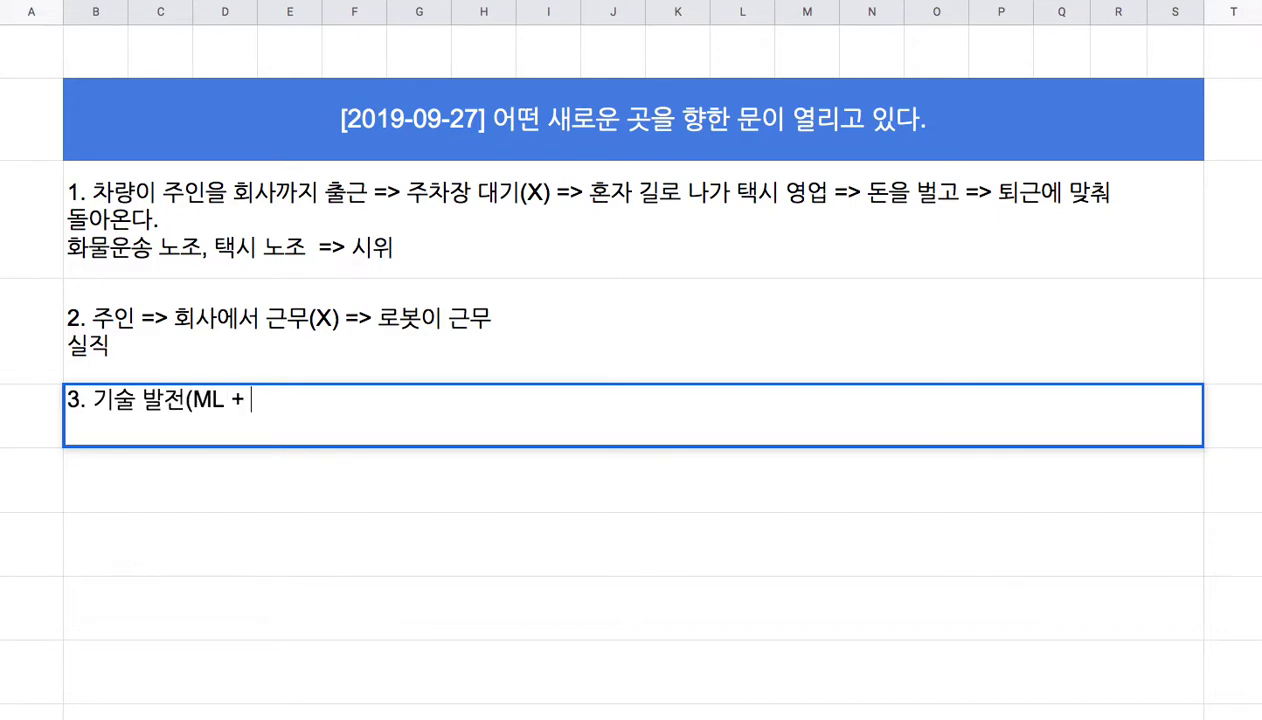
{"action": "type", "text": "Robotics"}
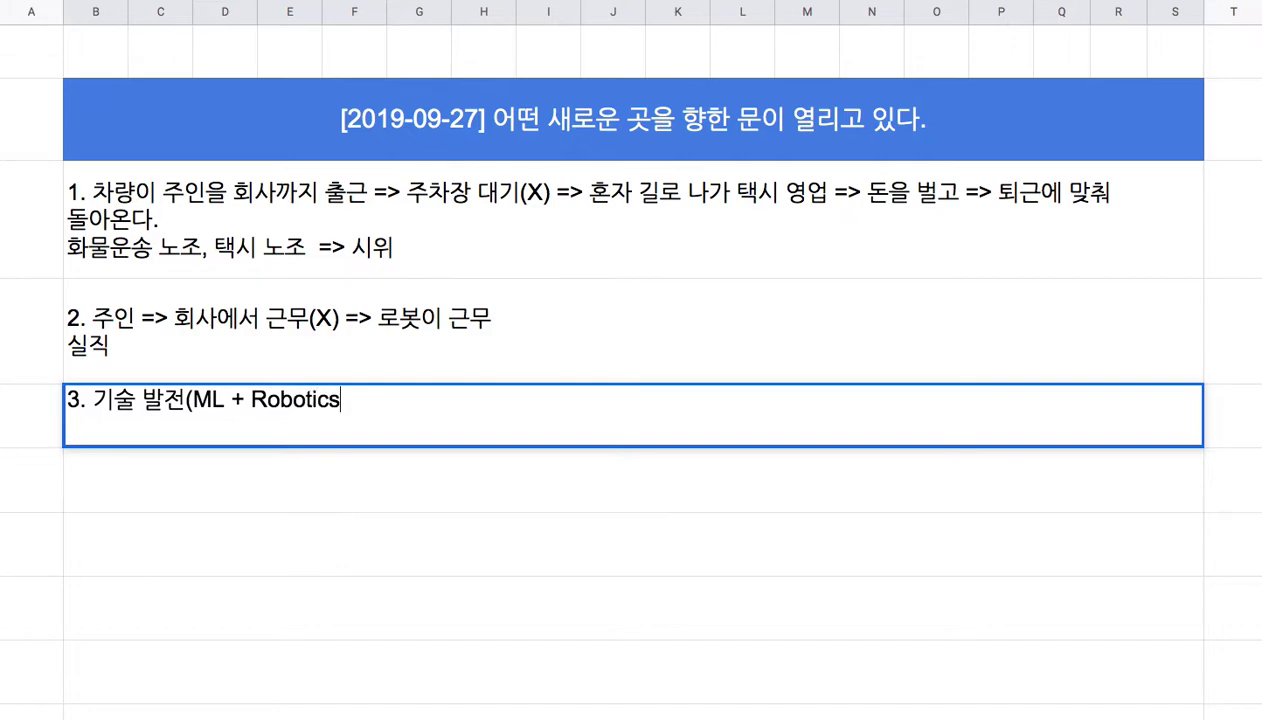
{"action": "type", "text": ")은 한달 단우"}
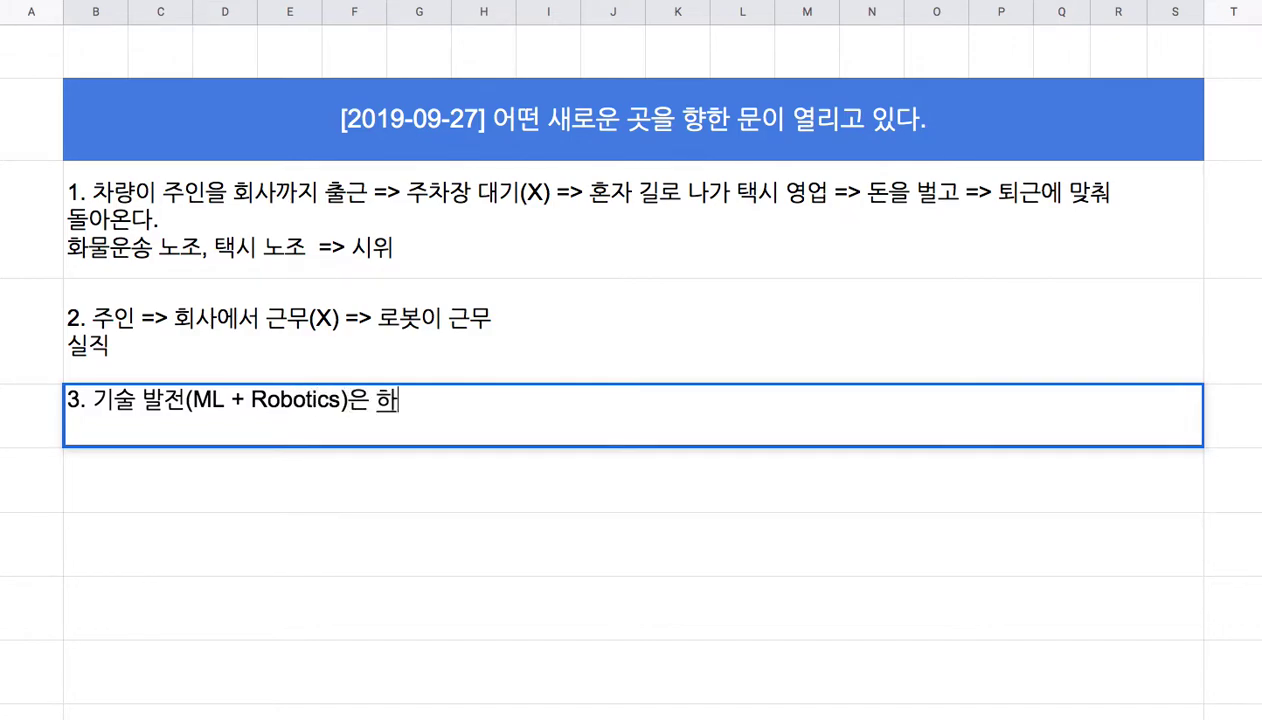
{"action": "type", "text": " 전개"}
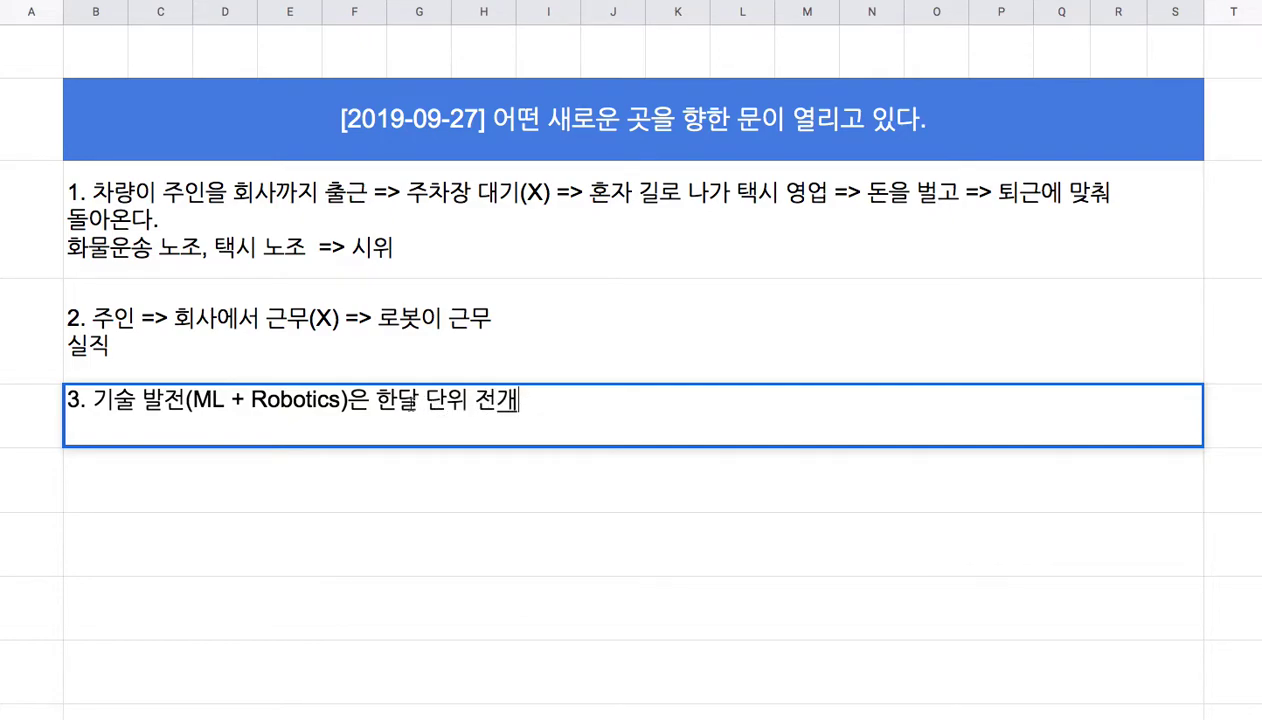
{"action": "left_click", "coordinate": [396, 400]}
{"action": "left_click_drag", "start_coordinate": [377, 400], "coordinate": [433, 400]}
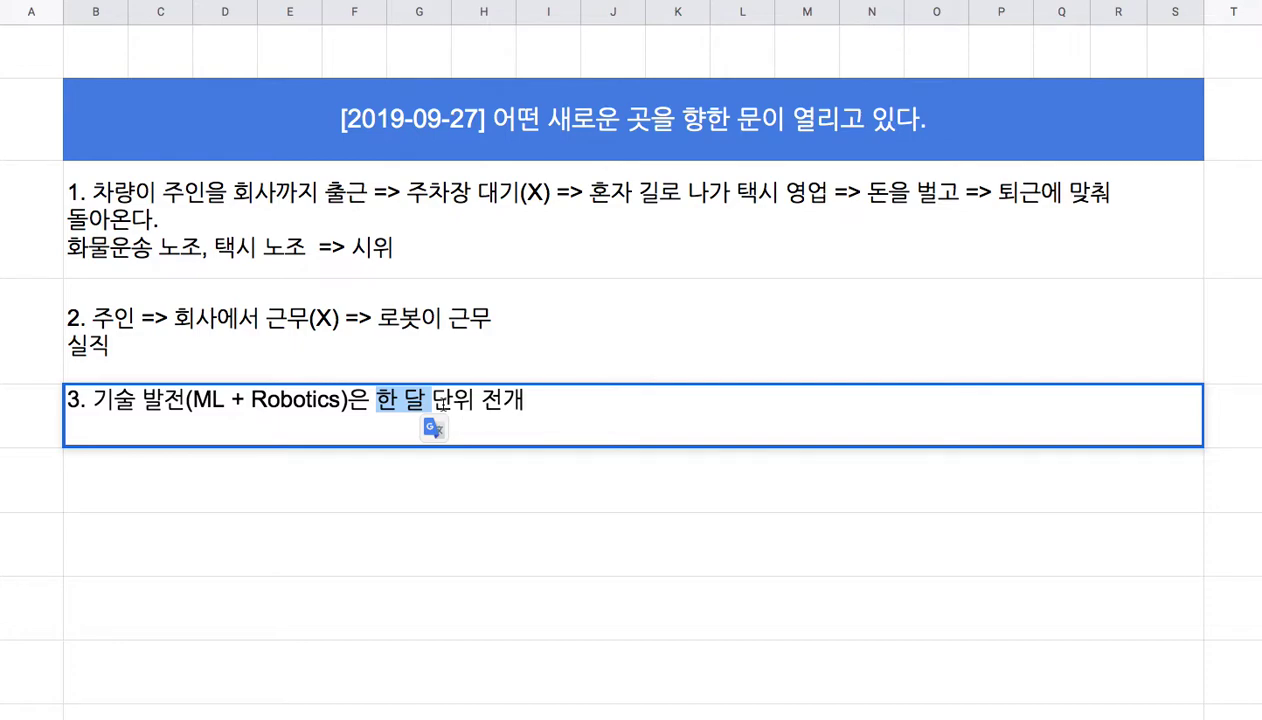
- Commit the third note and enter "4. 검찰개혁 = 밥그릇 => 쩐의 전쟁" in the row below it
{"action": "left_click", "coordinate": [524, 481]}
{"action": "left_click", "coordinate": [587, 124]}
{"action": "left_click", "coordinate": [566, 499]}
{"action": "type", "text": "4"}
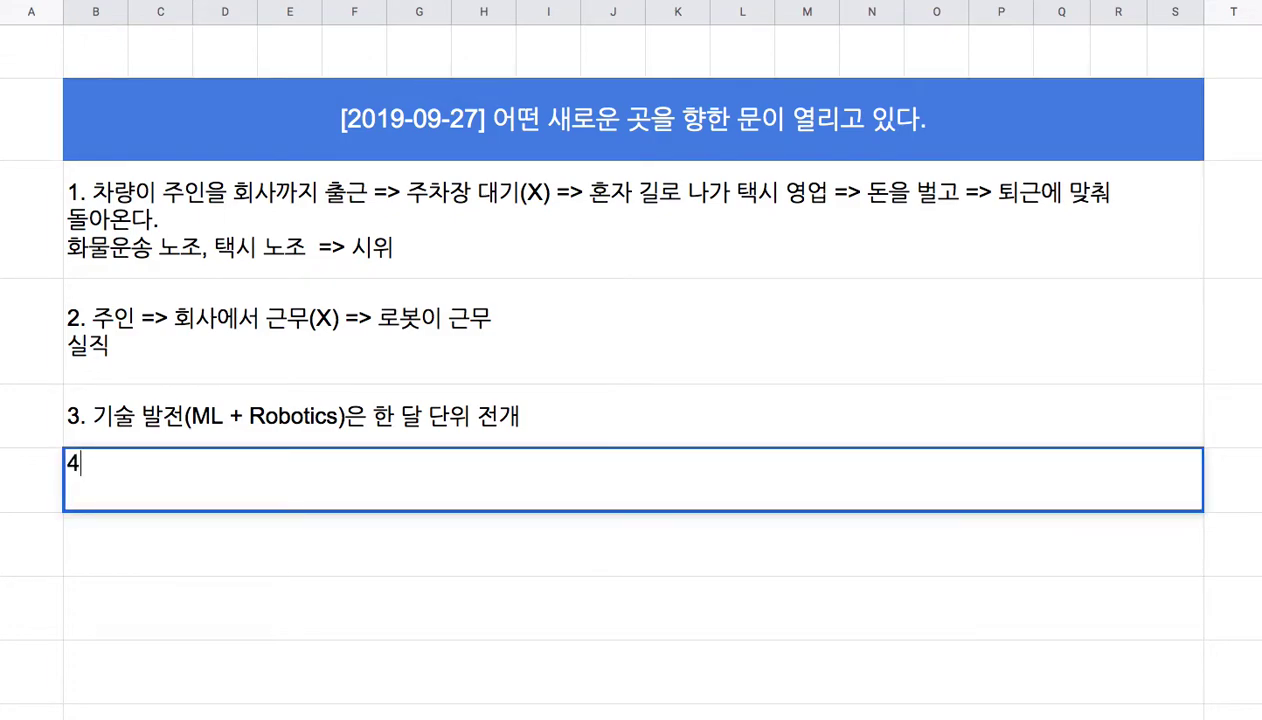
{"action": "type", "text": ". 검찰개혁 ="}
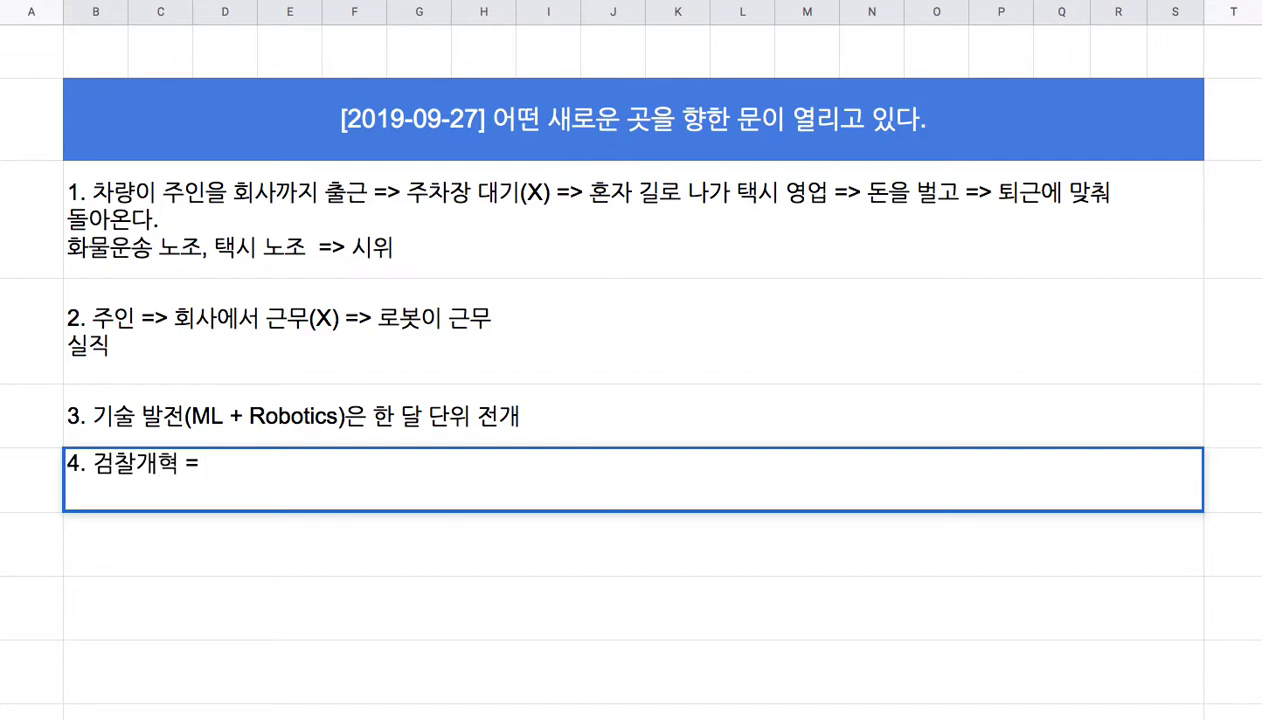
{"action": "type", "text": " 밥그릇 => 쩐으"}
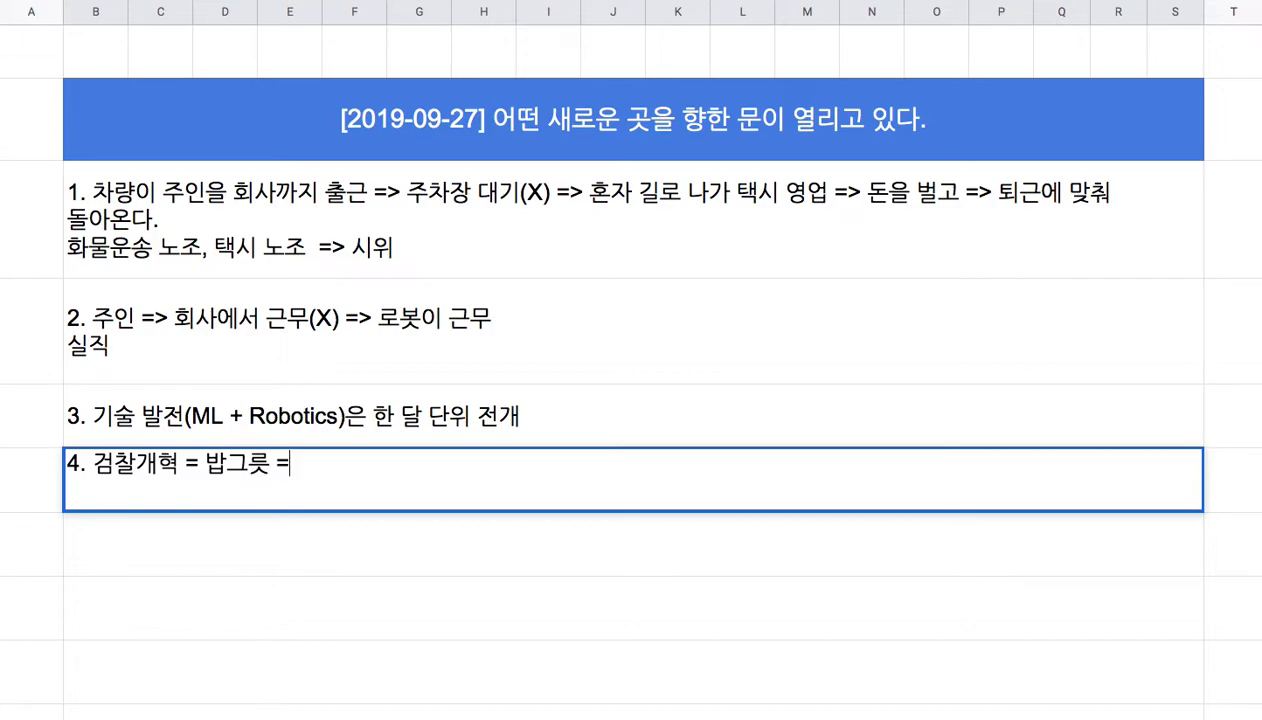
{"action": "type", "text": "의 전쟁"}
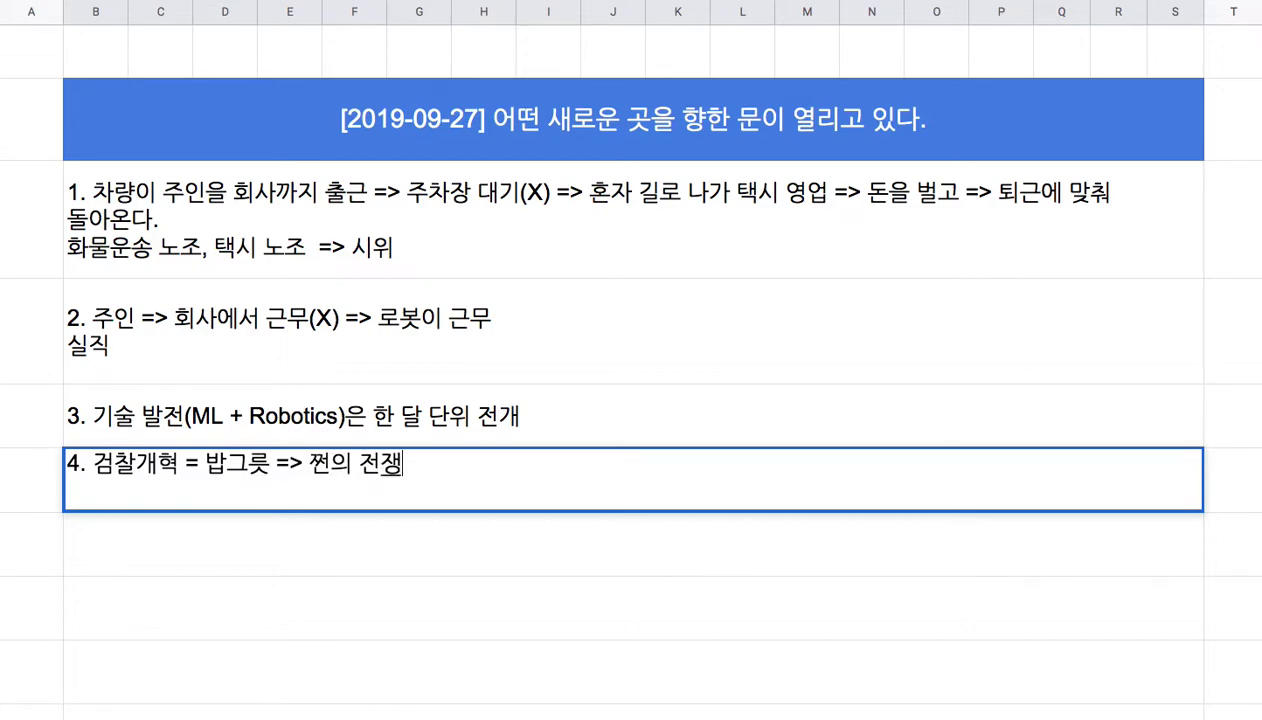
- Insert "(전관 예우)" directly after "검찰개혁" in the fourth note and highlight the added phrase
{"action": "left_click", "coordinate": [180, 463]}
{"action": "type", "text": "("}
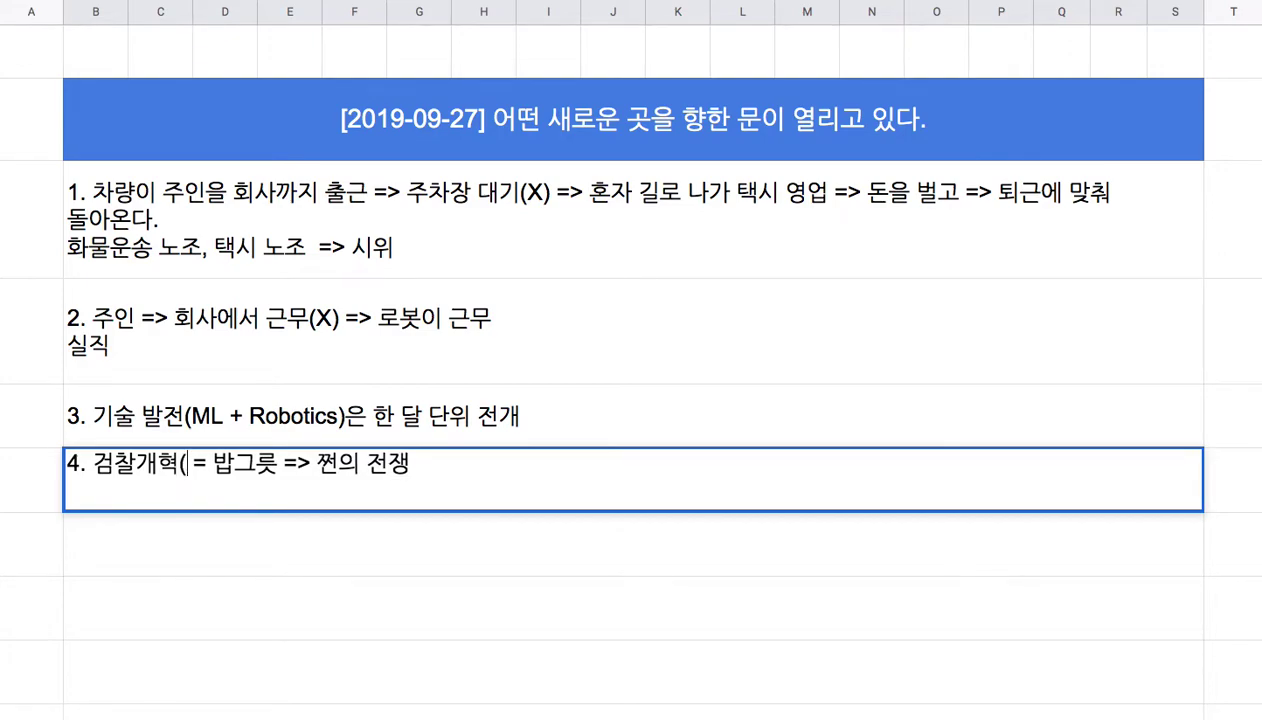
{"action": "type", "text": "전관 예우"}
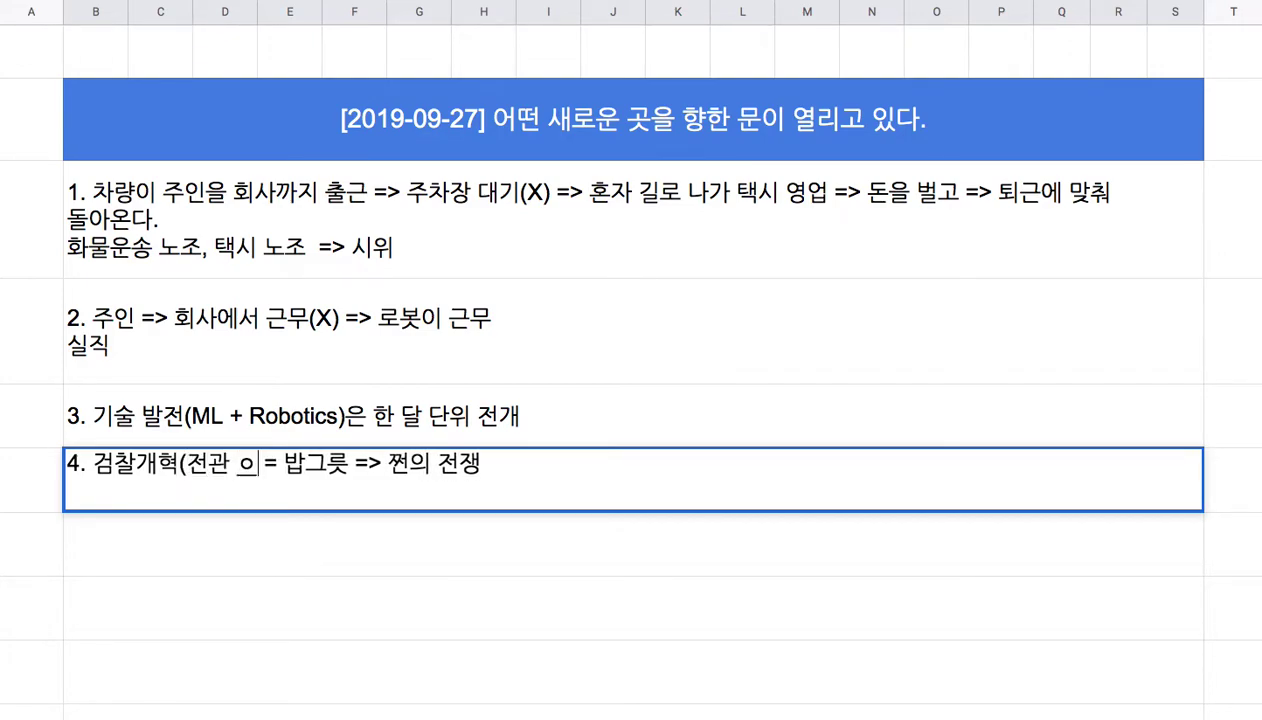
{"action": "type", "text": ")"}
{"action": "left_click_drag", "start_coordinate": [186, 460], "coordinate": [277, 462]}
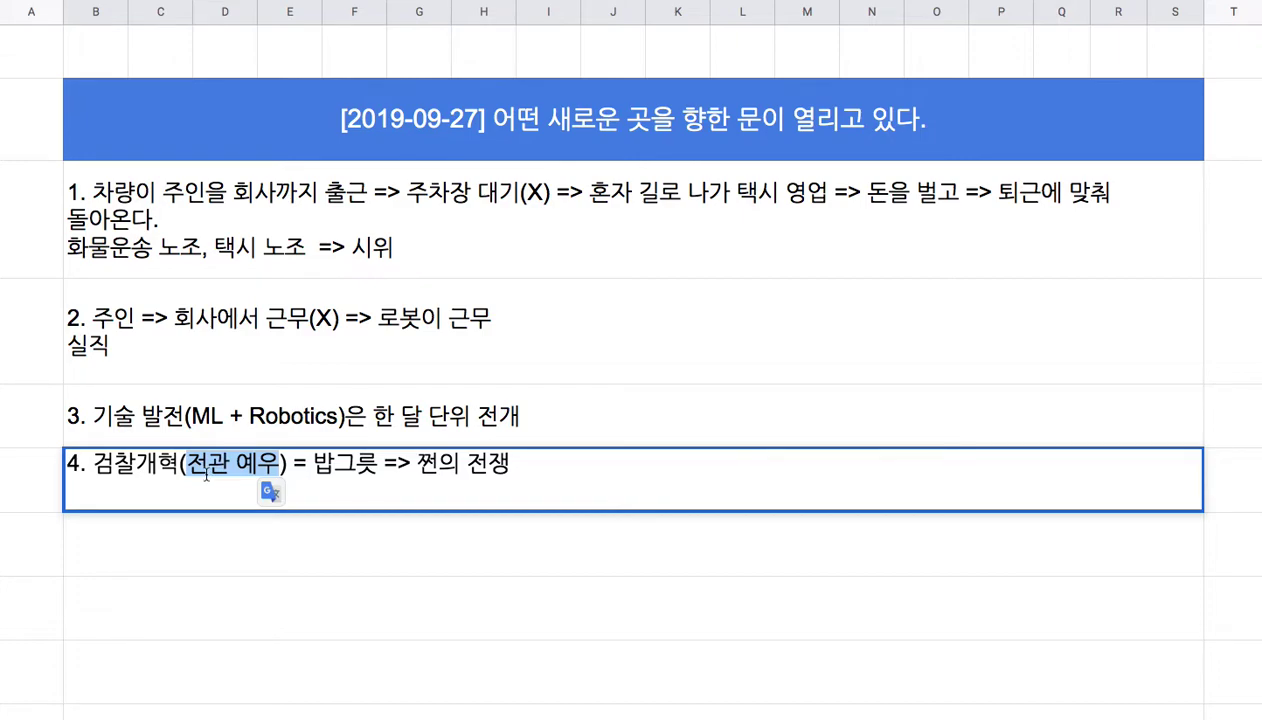
{"action": "left_click_drag", "start_coordinate": [186, 461], "coordinate": [271, 465]}
{"action": "left_click", "coordinate": [200, 464]}
{"action": "left_click_drag", "start_coordinate": [160, 462], "coordinate": [293, 466]}
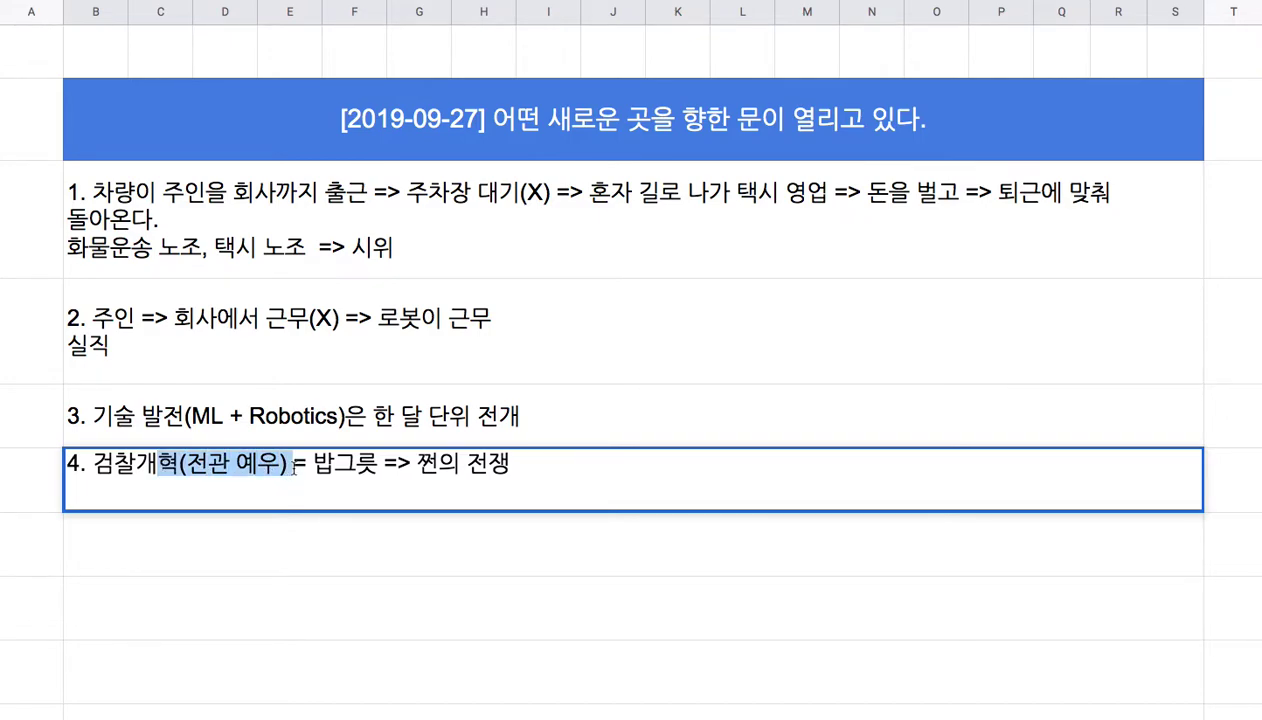
- Enter "5. 사회는 부를 생산 => 분배 => Lion's Share" in the empty row below the fourth note
{"action": "left_click", "coordinate": [395, 553]}
{"action": "type", "text": "5. 사회는 ㅂ"}
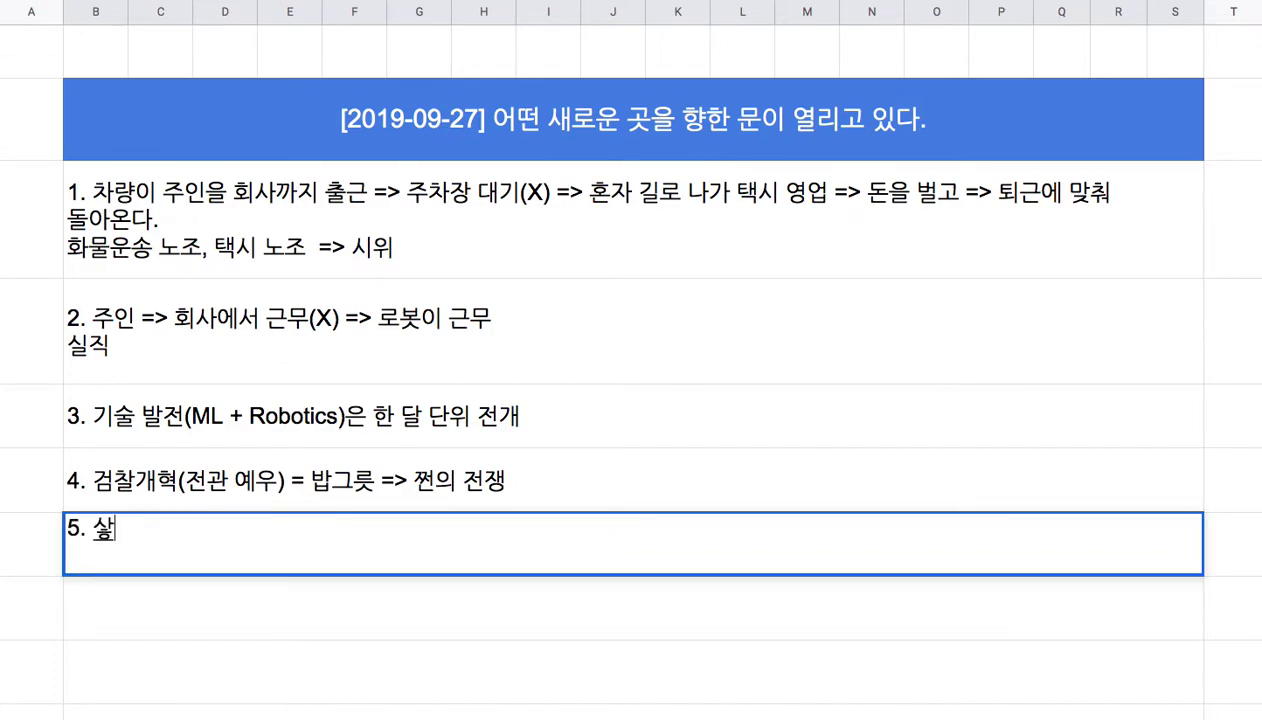
{"action": "type", "text": "부를 생산"}
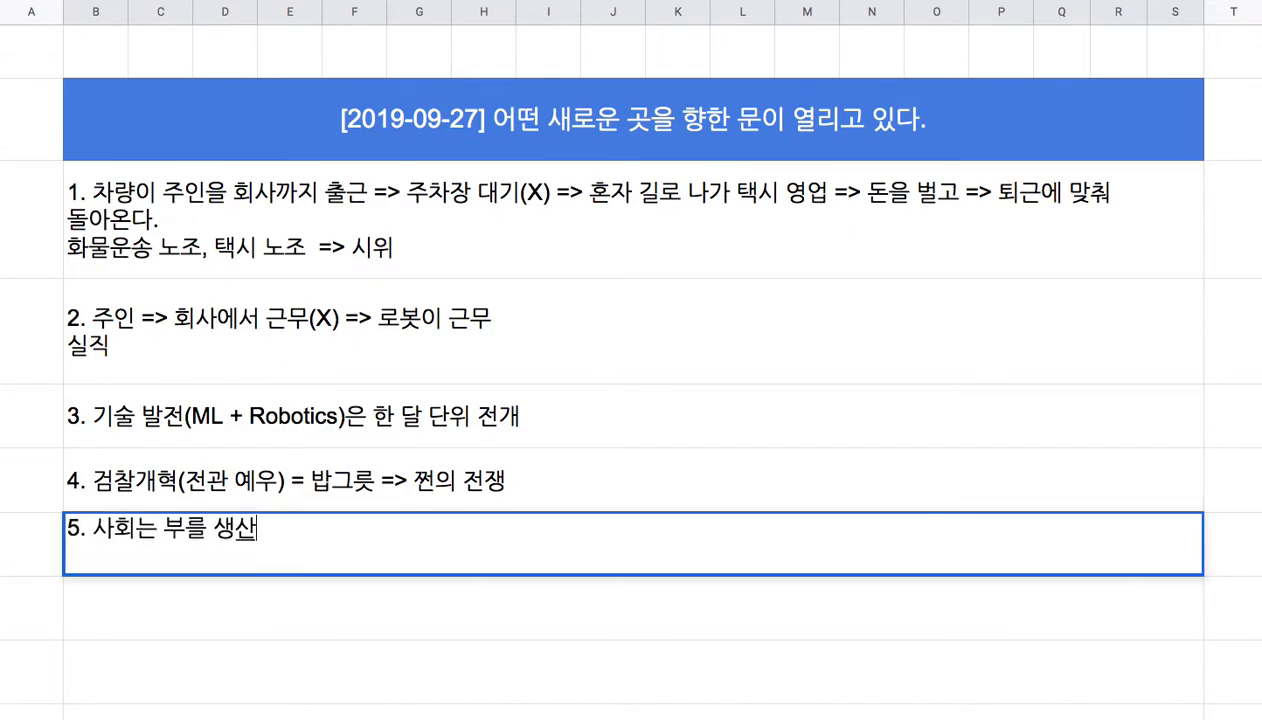
{"action": "type", "text": " => 분배 => Lion's Share"}
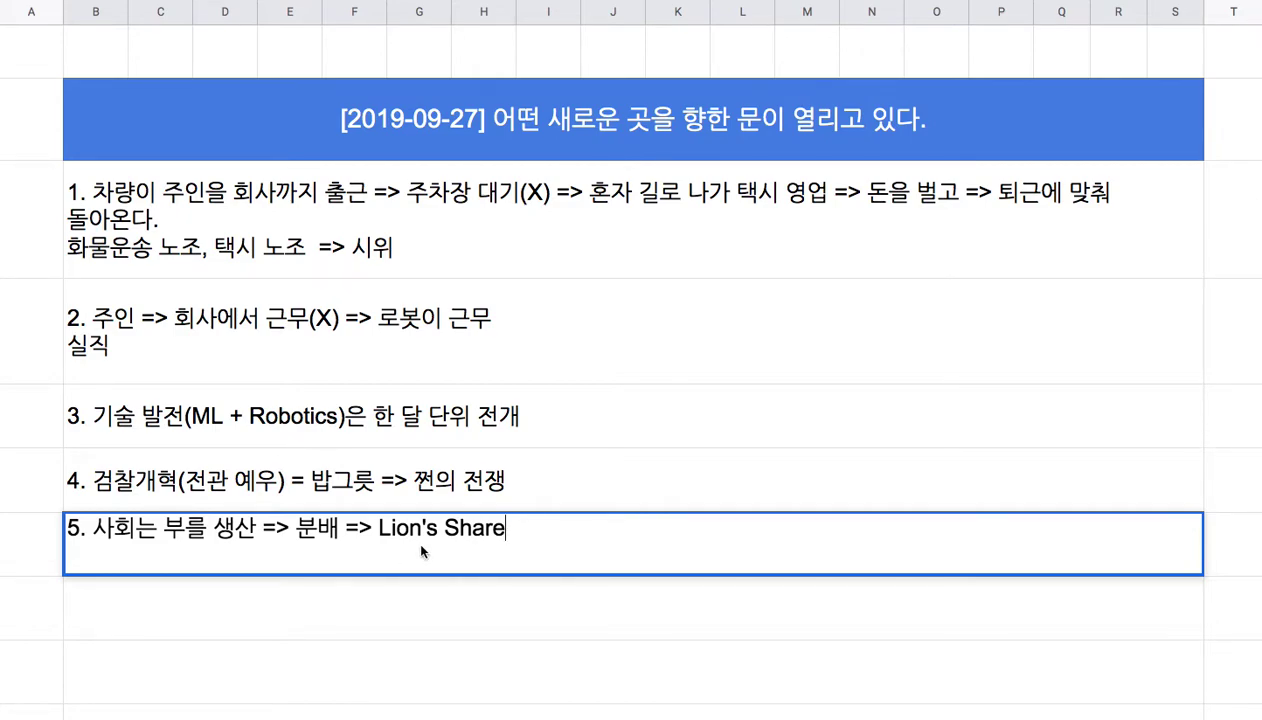
- Append "= 법조계" to the fifth note and highlight "법조계" and "Lion" in turn for emphasis
{"action": "left_click_drag", "start_coordinate": [372, 522], "coordinate": [422, 524]}
{"action": "left_click", "coordinate": [521, 534]}
{"action": "type", "text": "= qjq"}
{"action": "key", "text": "BackSpace"}
{"action": "key", "text": "BackSpace"}
{"action": "key", "text": "BackSpace"}
{"action": "type", "text": "법조"}
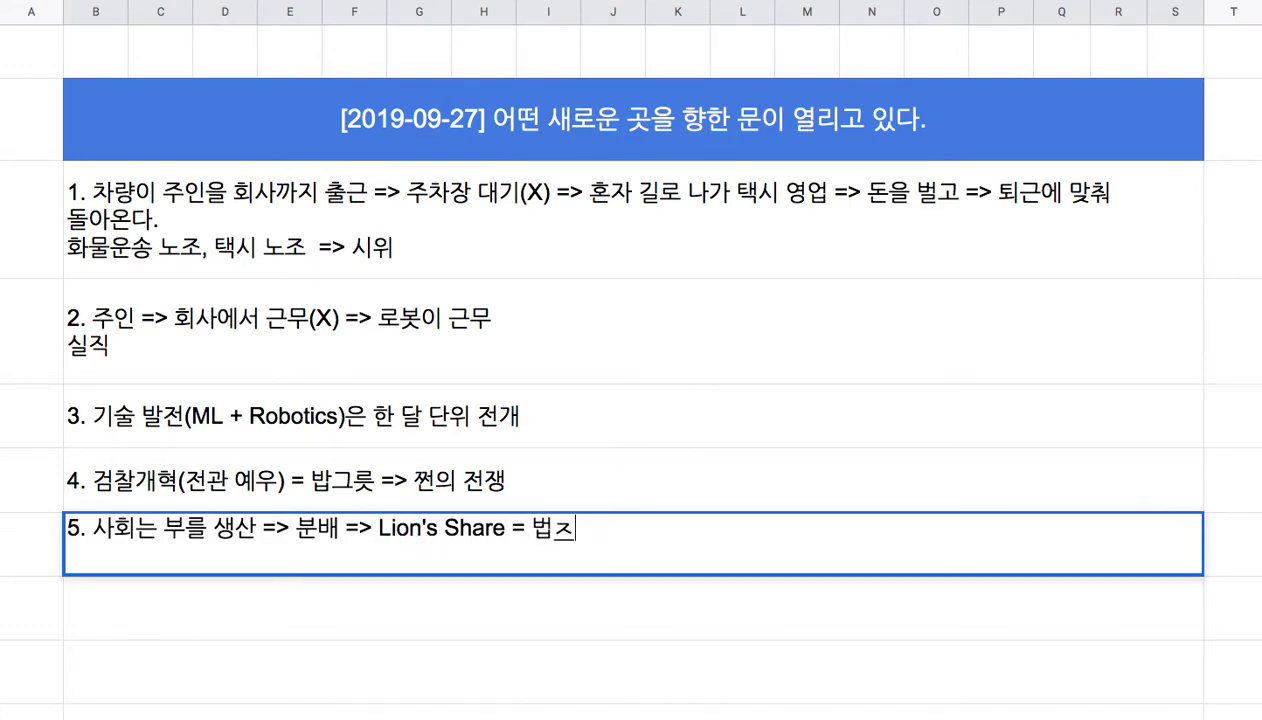
{"action": "type", "text": "계"}
{"action": "left_click_drag", "start_coordinate": [522, 528], "coordinate": [597, 530]}
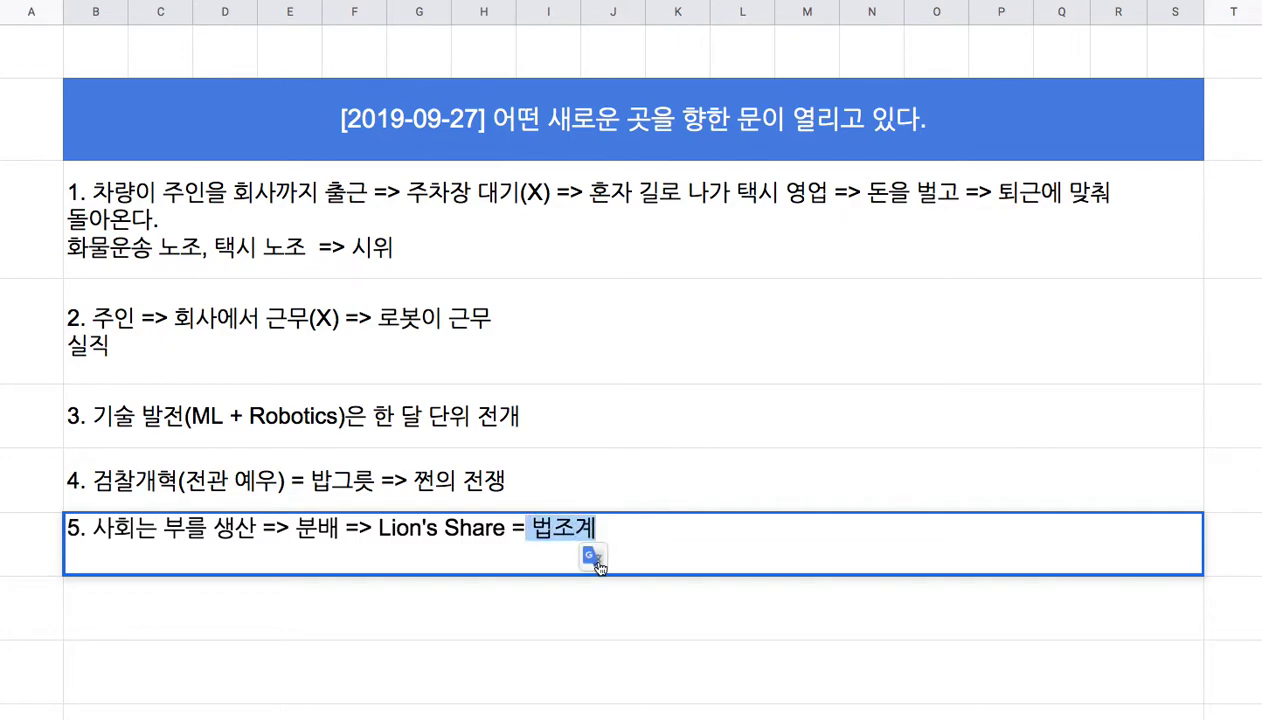
{"action": "left_click_drag", "start_coordinate": [379, 528], "coordinate": [422, 528]}
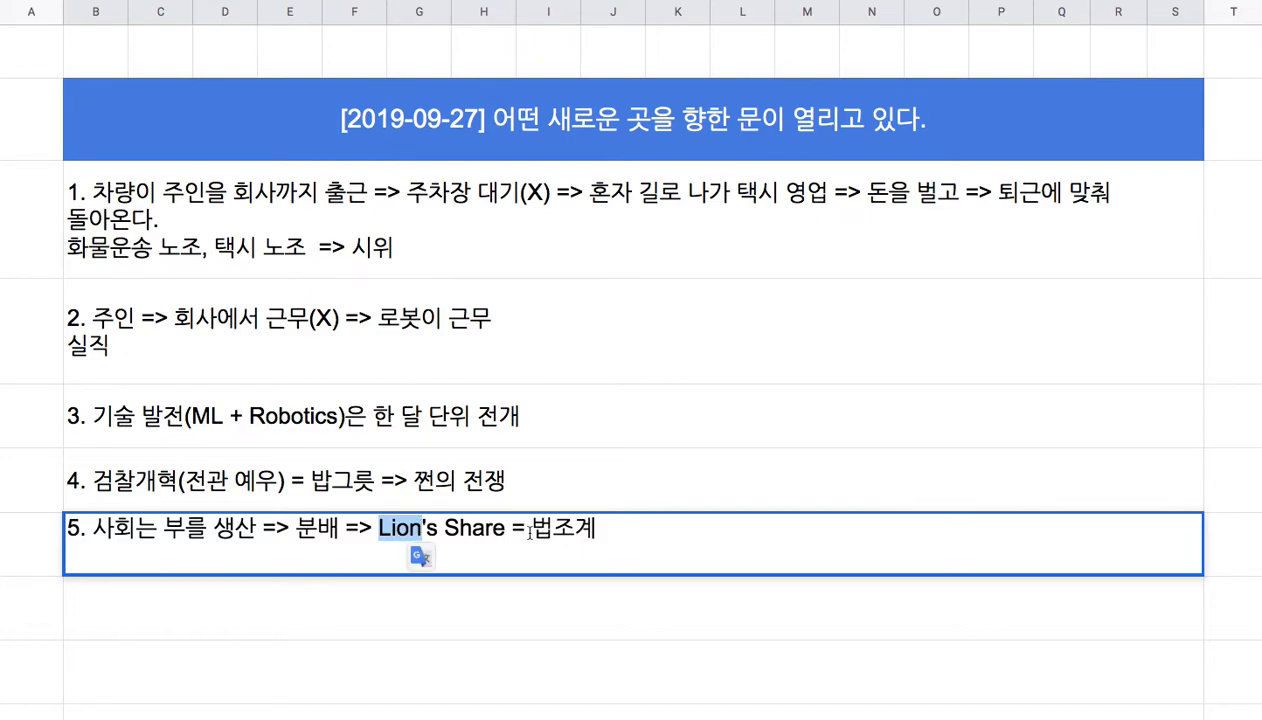
{"action": "left_click_drag", "start_coordinate": [531, 528], "coordinate": [580, 529]}
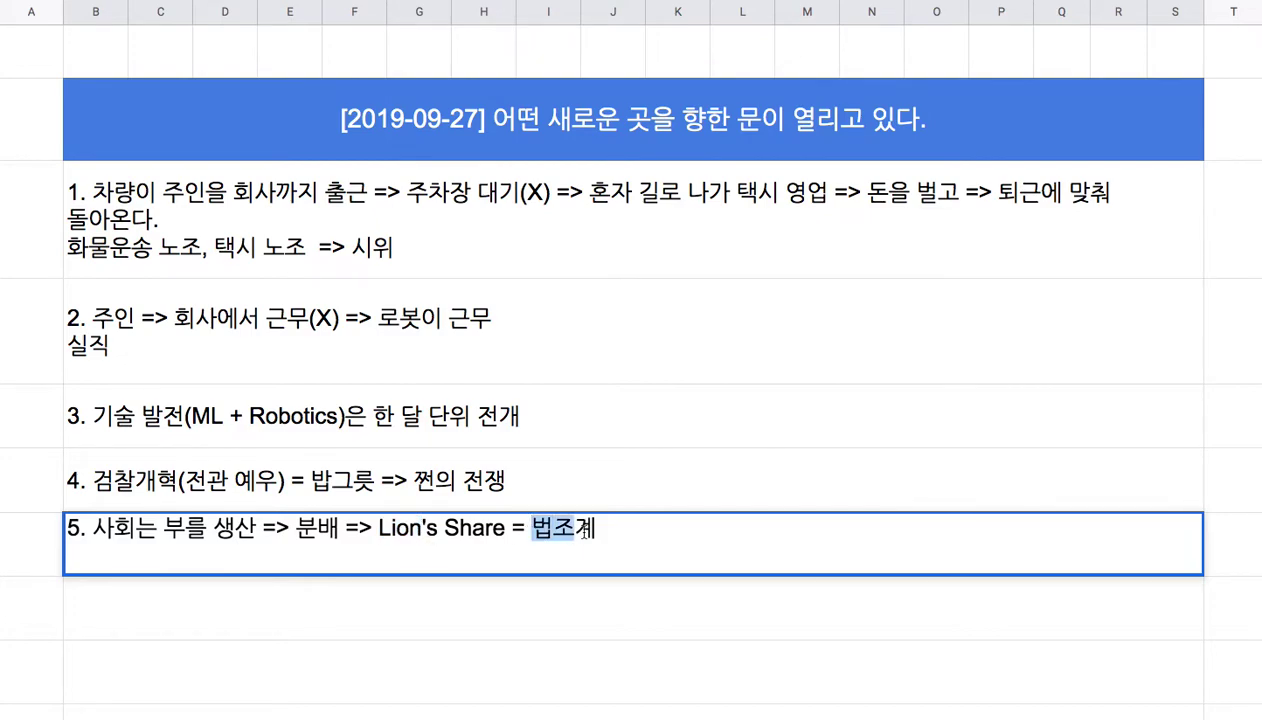
{"action": "left_click_drag", "start_coordinate": [377, 528], "coordinate": [427, 531]}
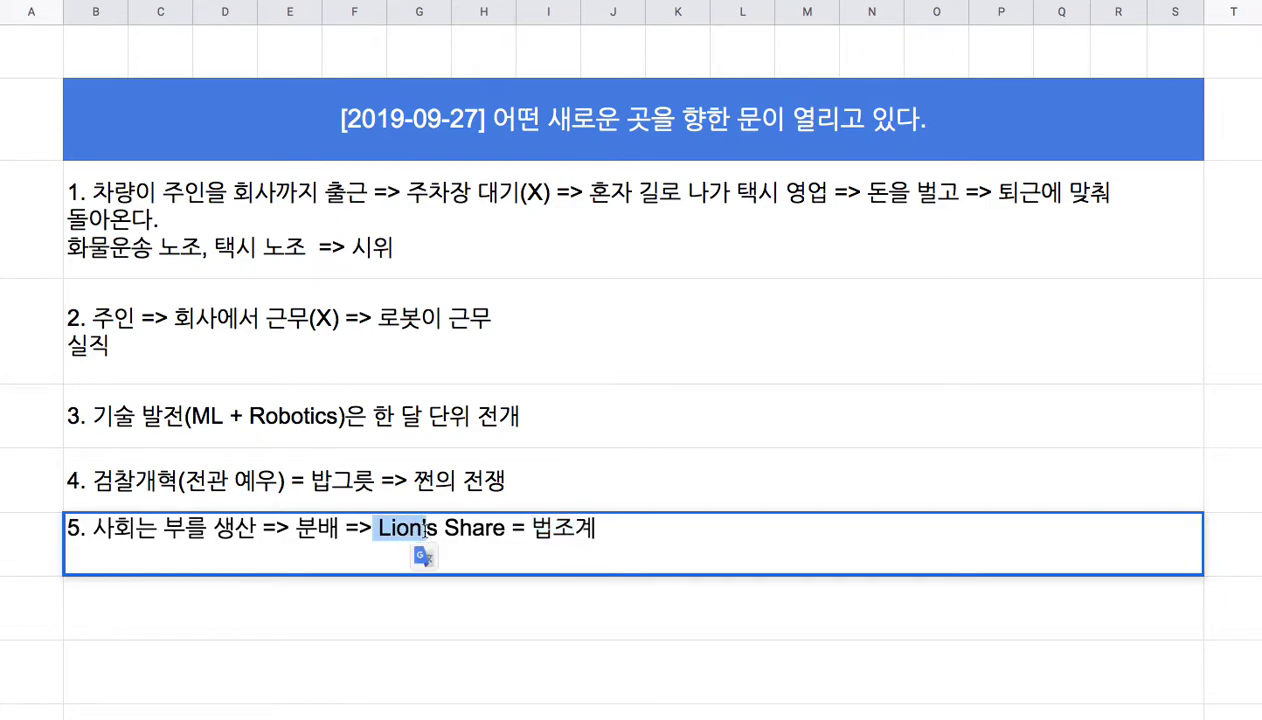
- Append "=> 검찰 개혁" to the end of the fifth note
{"action": "left_click", "coordinate": [627, 523]}
{"action": "type", "text": "=> "}
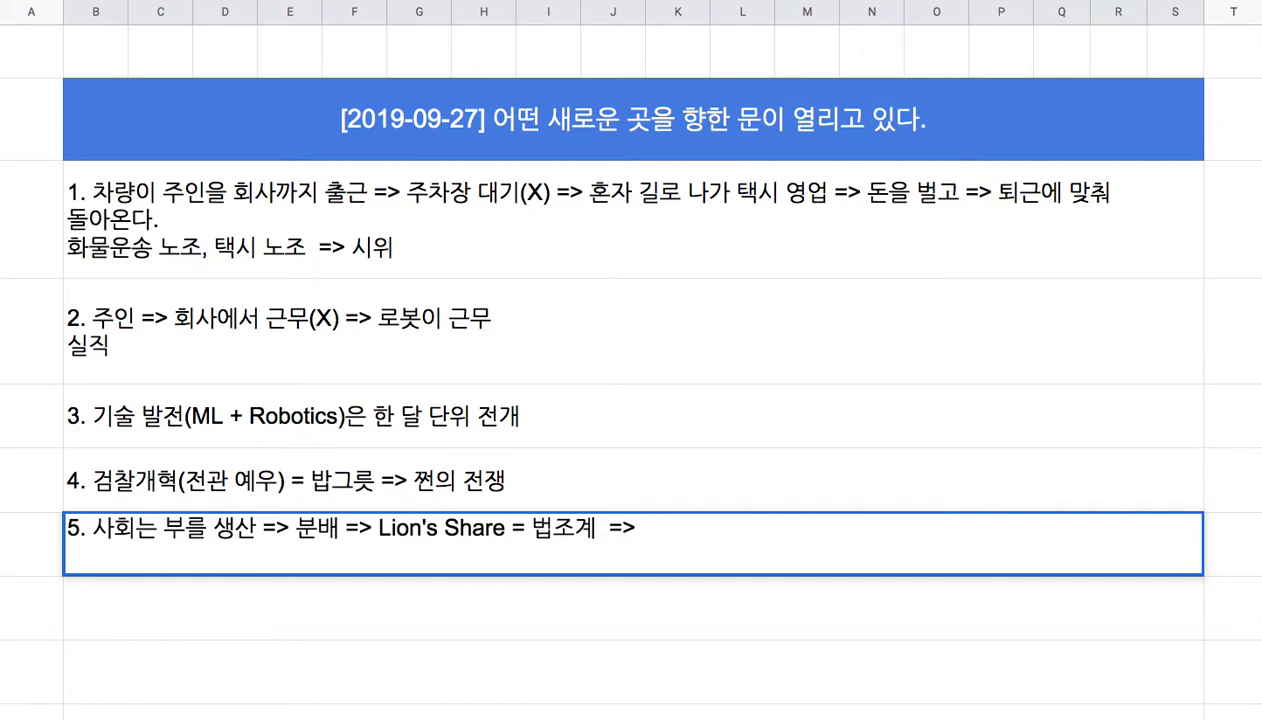
{"action": "type", "text": "검찰 개려"}
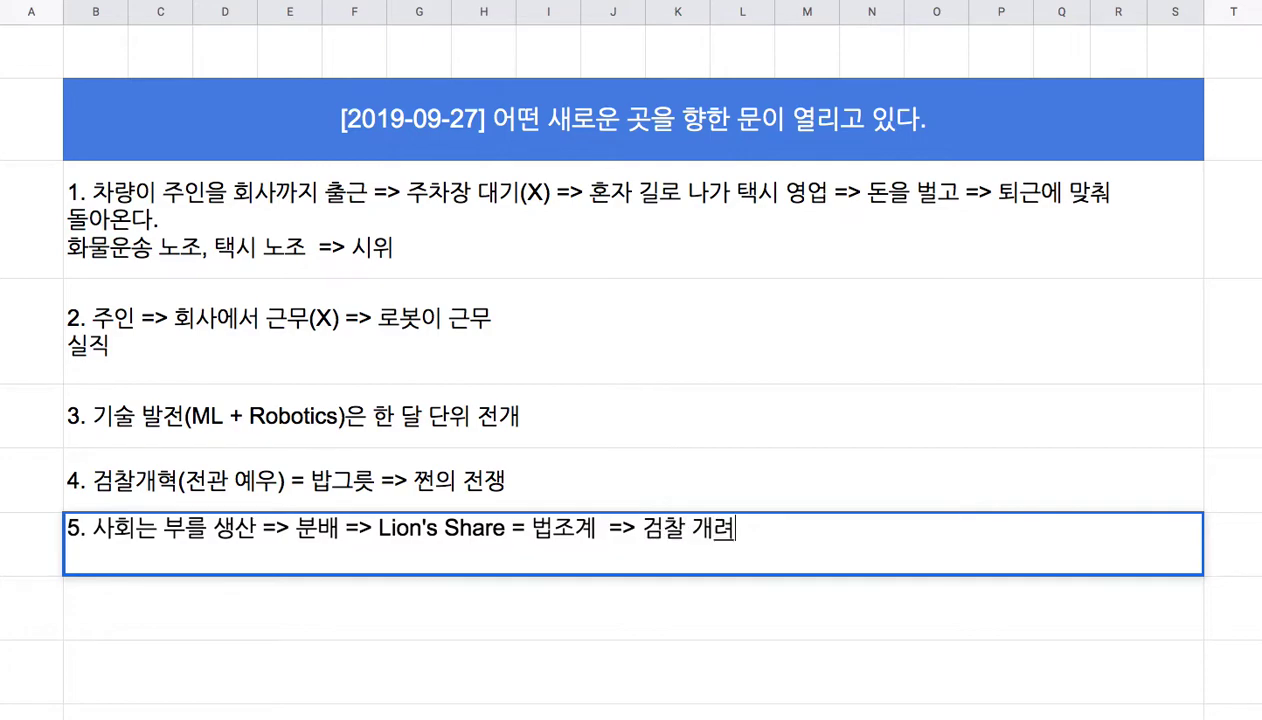
{"action": "key", "text": "BackSpace"}
{"action": "key", "text": "BackSpace"}
{"action": "type", "text": "혁"}
- Highlight "전관 예우" in the fourth note and add a second line there with the person's anonymised name
{"action": "double_click", "coordinate": [196, 478]}
{"action": "left_click_drag", "start_coordinate": [186, 465], "coordinate": [278, 466]}
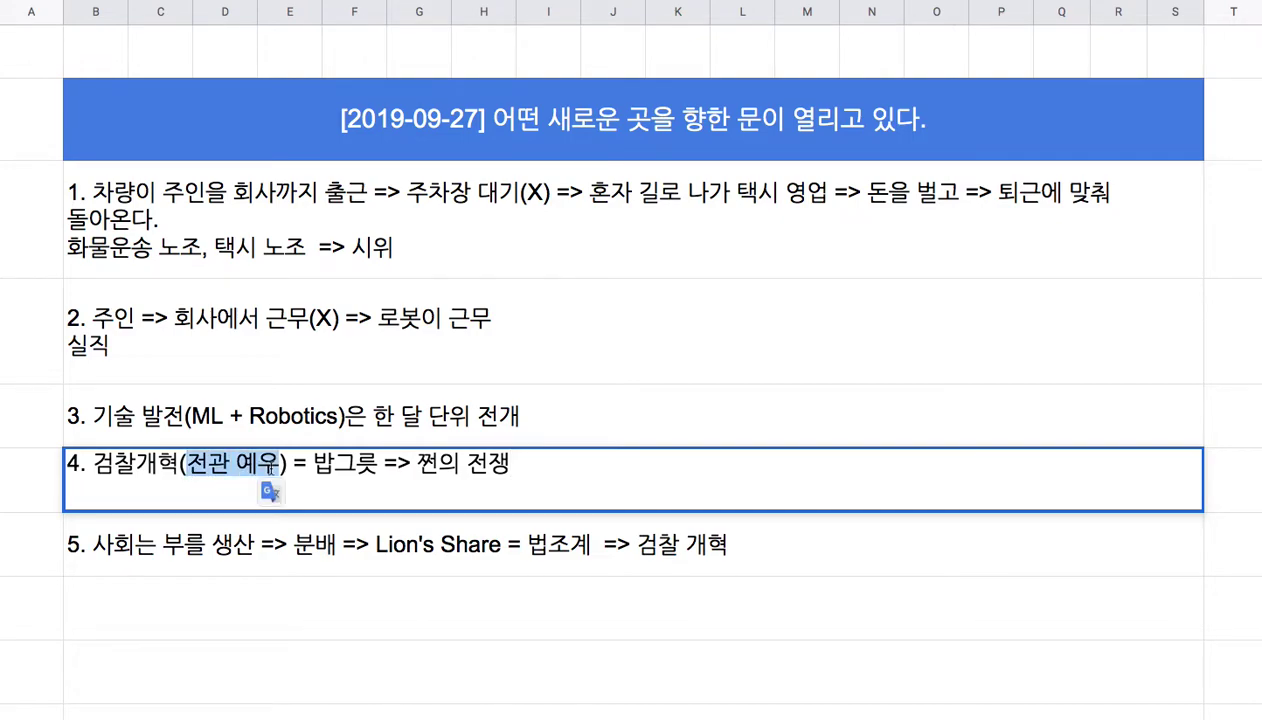
{"action": "left_click", "coordinate": [528, 466]}
{"action": "key", "text": "alt+Return"}
{"action": "type", "text": "황교"}
{"action": "type", "text": "씨"}
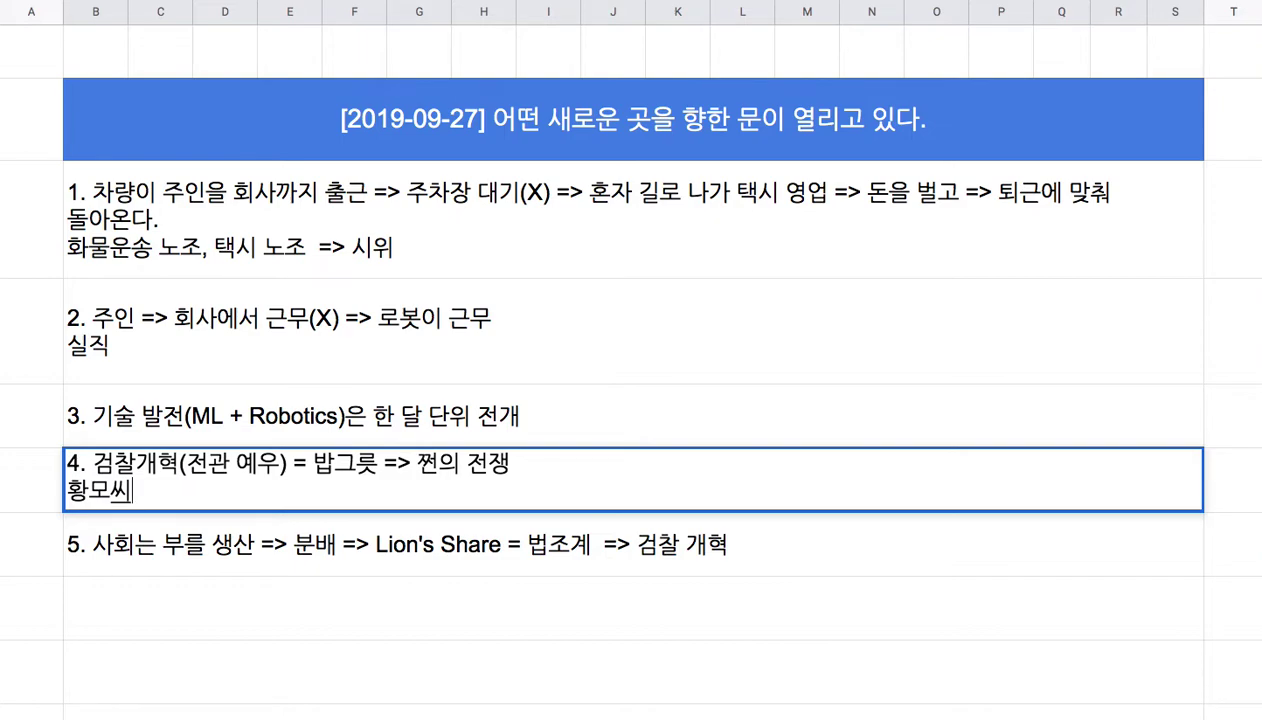
- Highlight the words of "전관 예우" in the fourth note and make that note's row taller
{"action": "left_click_drag", "start_coordinate": [187, 463], "coordinate": [236, 463]}
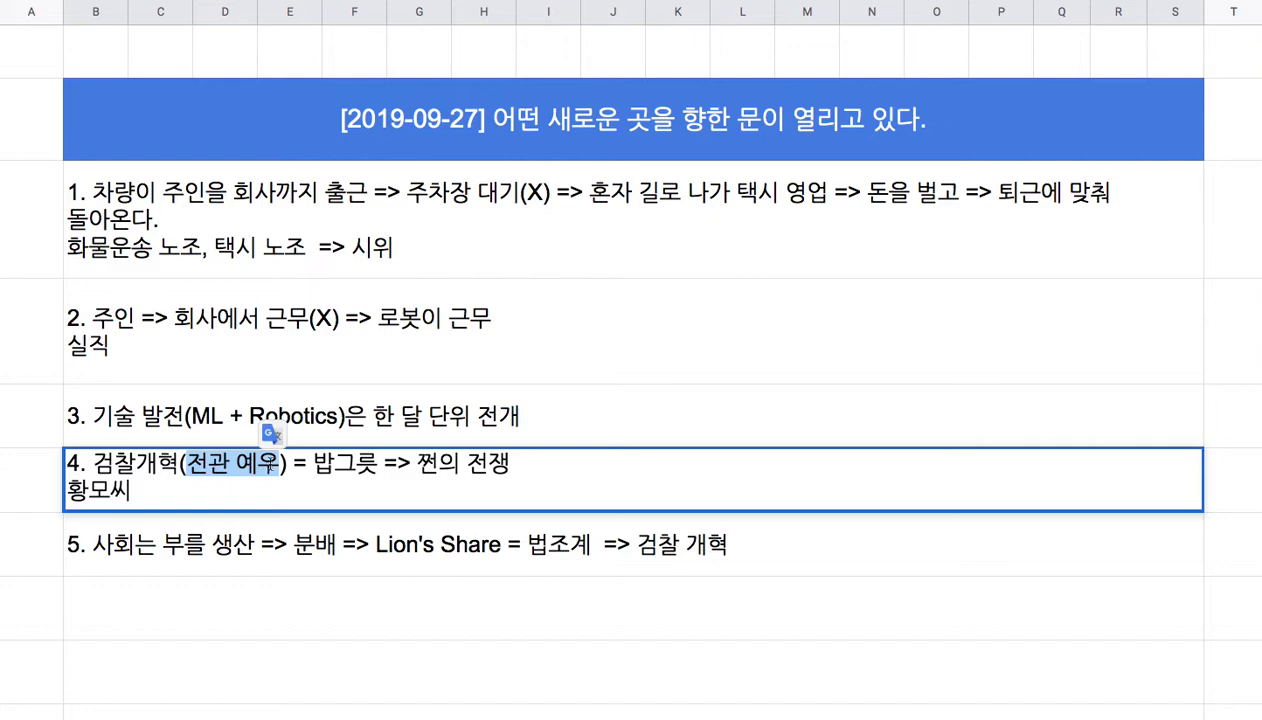
{"action": "left_click", "coordinate": [214, 462]}
{"action": "double_click", "coordinate": [193, 462]}
{"action": "left_click_drag", "start_coordinate": [251, 470], "coordinate": [282, 472]}
{"action": "left_click", "coordinate": [208, 530]}
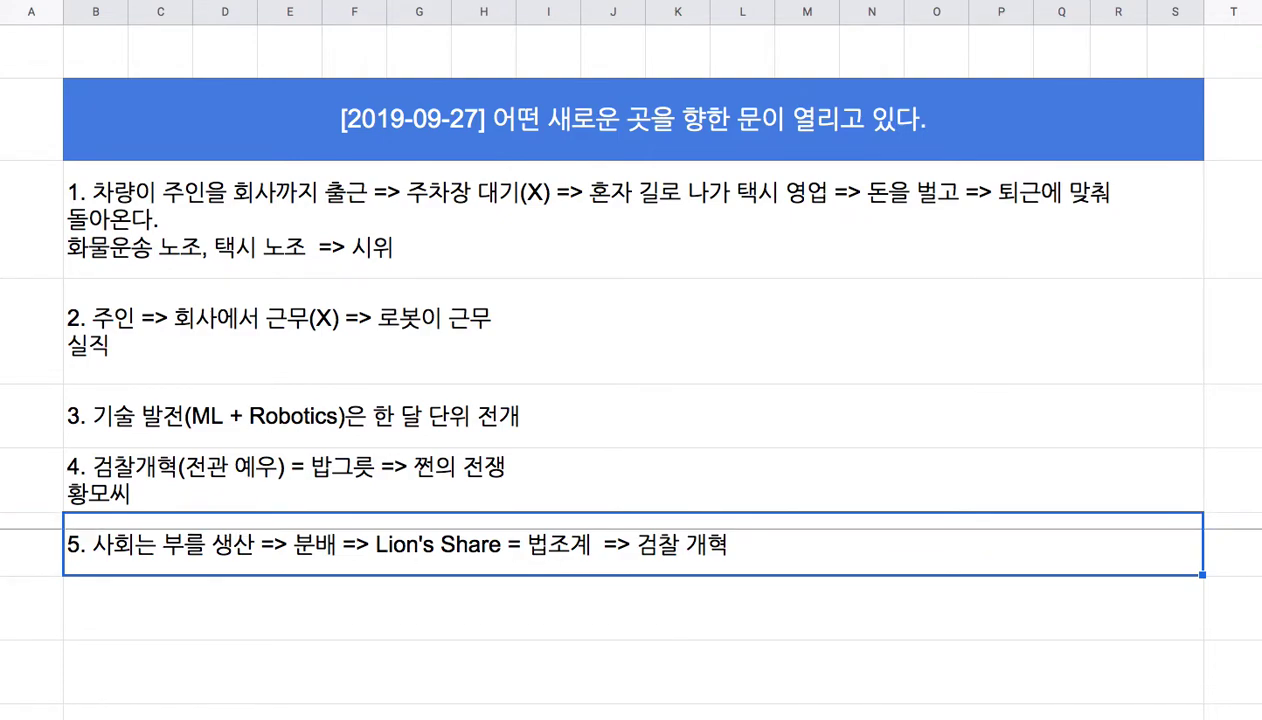
- Select notes 4–5 and notes 1–3 alternately as two groups for comparison
{"action": "left_click_drag", "start_coordinate": [70, 505], "coordinate": [96, 564]}
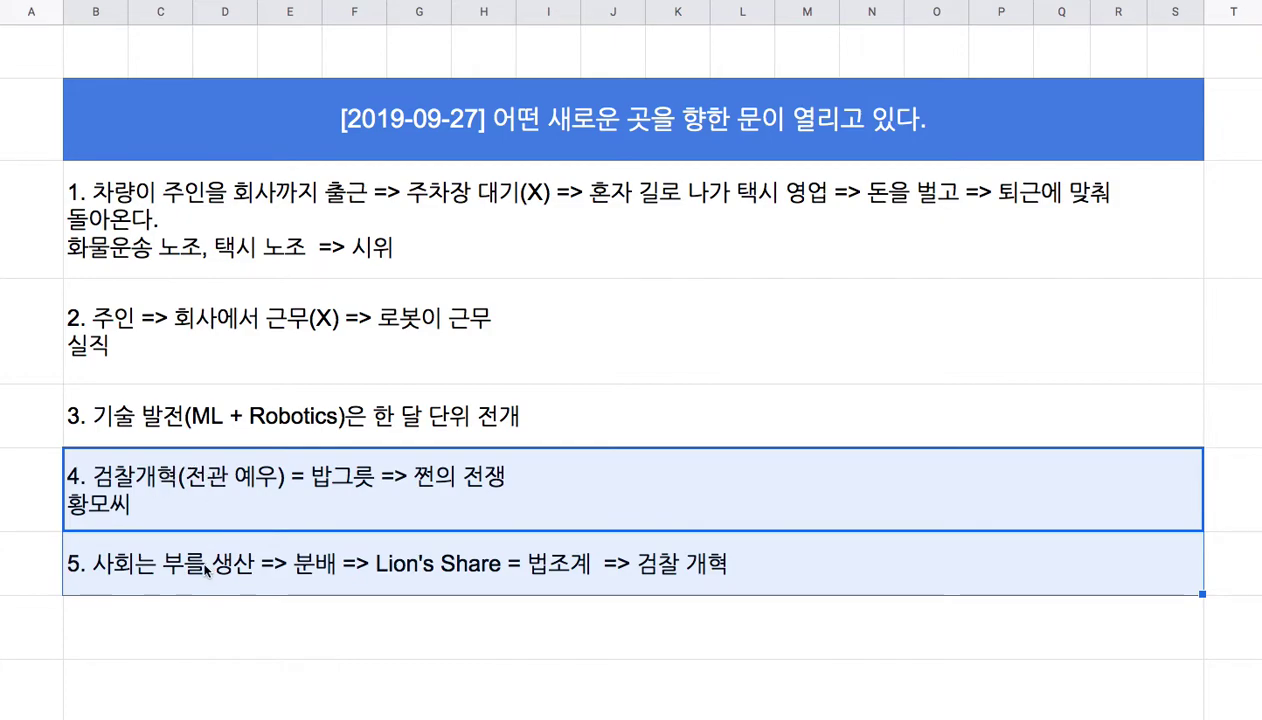
{"action": "left_click_drag", "start_coordinate": [272, 240], "coordinate": [268, 403]}
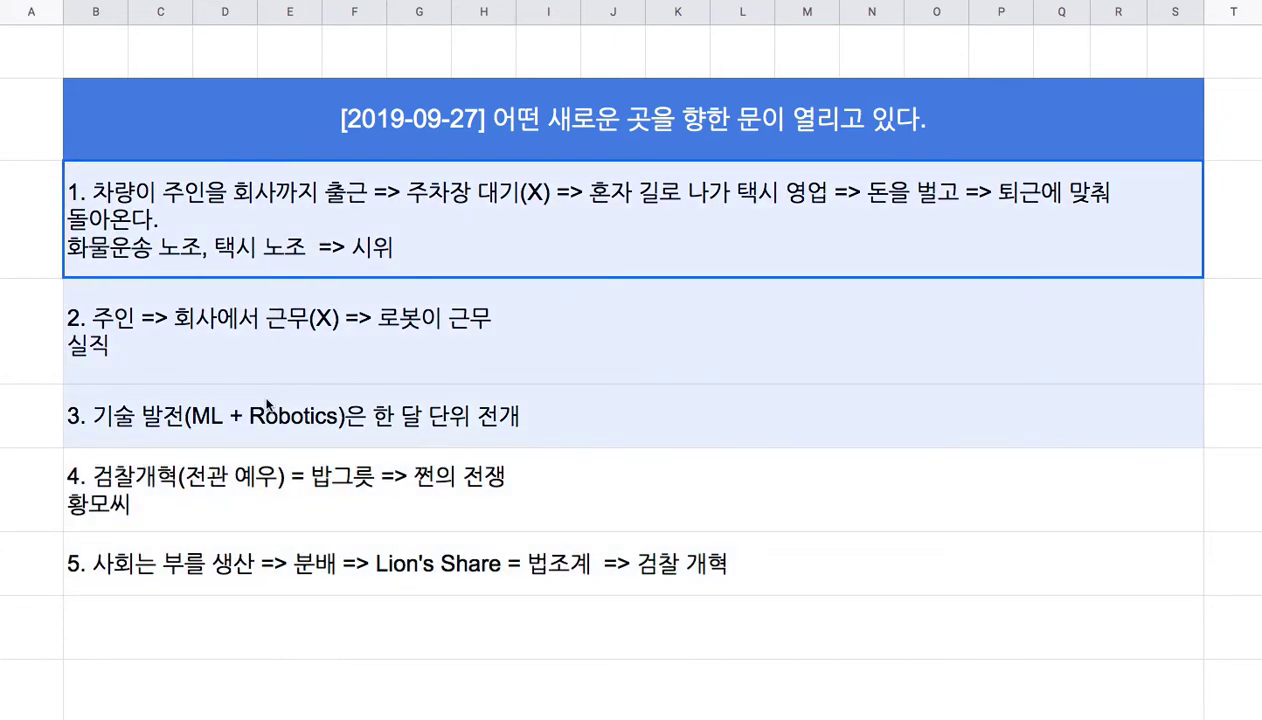
{"action": "left_click_drag", "start_coordinate": [274, 240], "coordinate": [282, 402]}
{"action": "left_click_drag", "start_coordinate": [321, 482], "coordinate": [338, 567]}
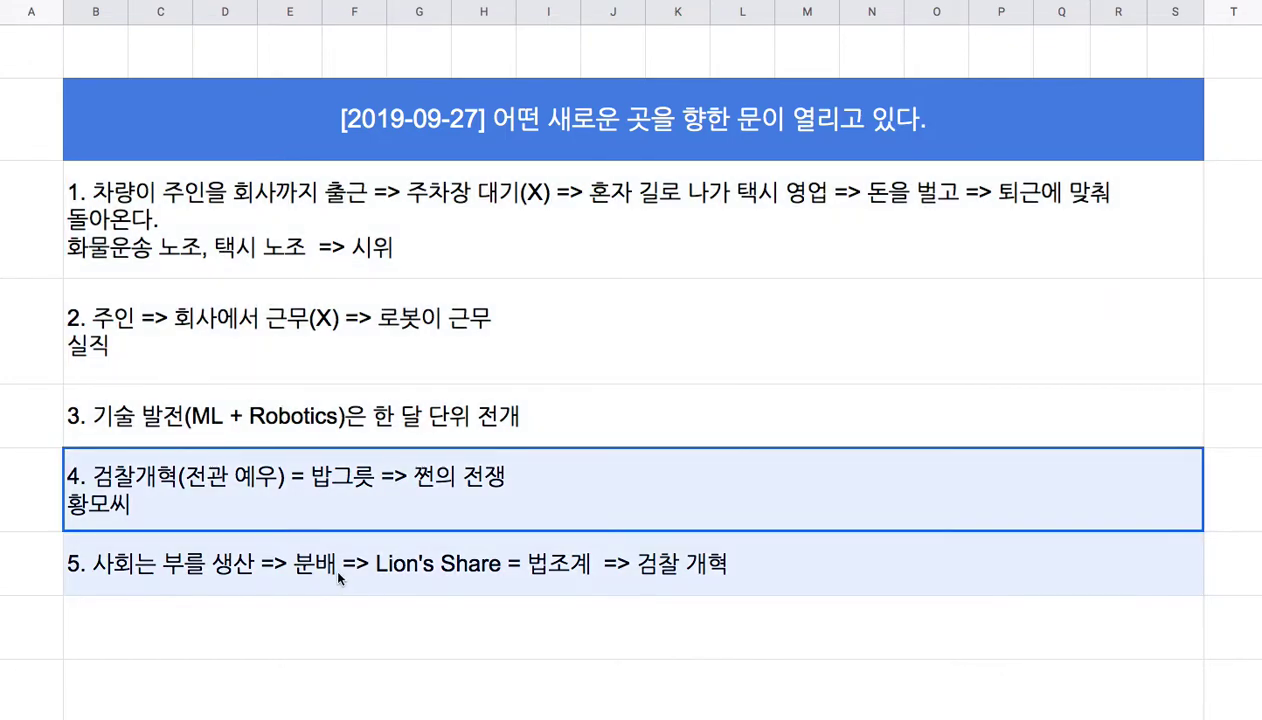
{"action": "left_click_drag", "start_coordinate": [345, 240], "coordinate": [349, 402]}
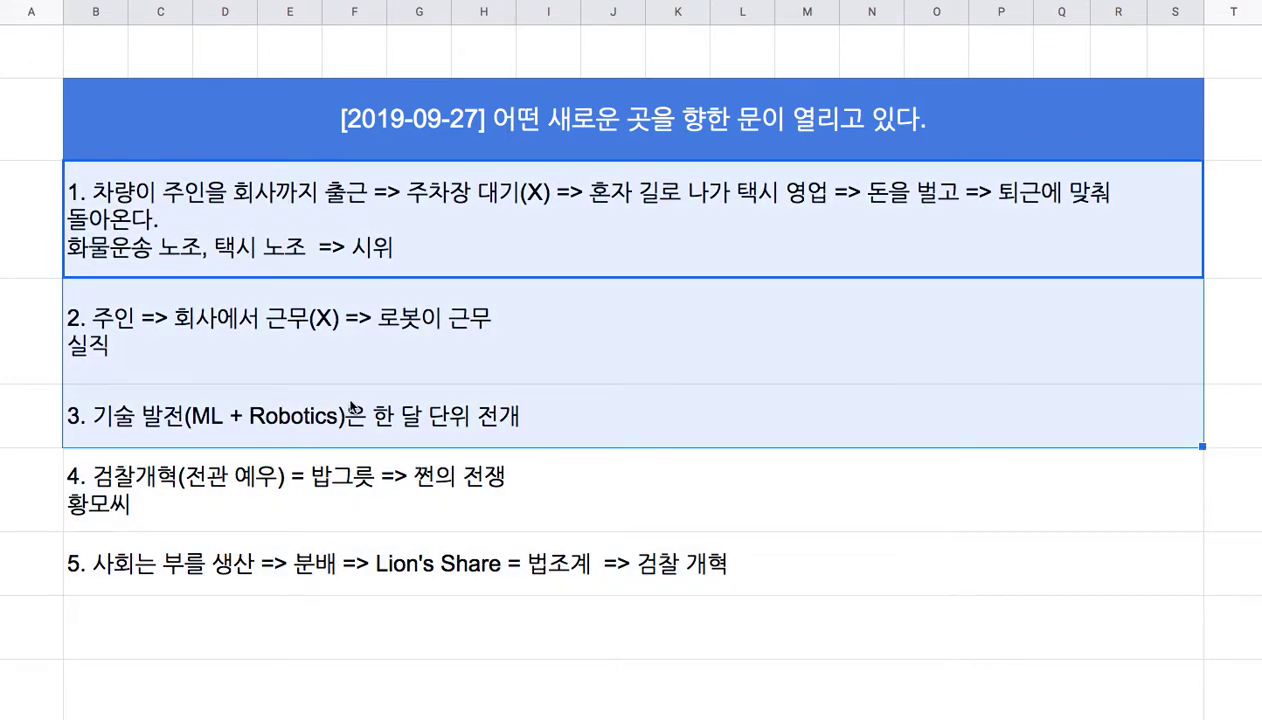
- Enter "6. 전문직(의사, 판사, 검사, 회계사, 변리사 ......." in the empty row below the fifth note
{"action": "scroll", "coordinate": [631, 370], "scroll_direction": "down", "scroll_amount": 5}
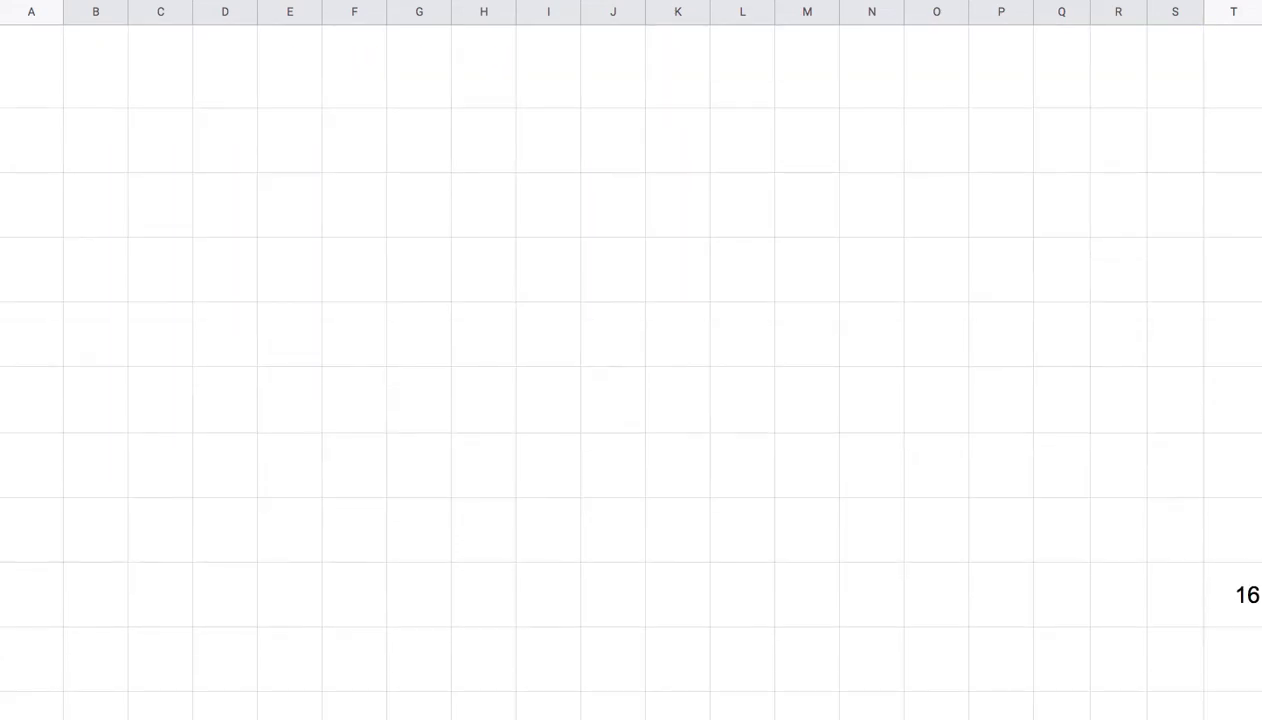
{"action": "left_click", "coordinate": [853, 204]}
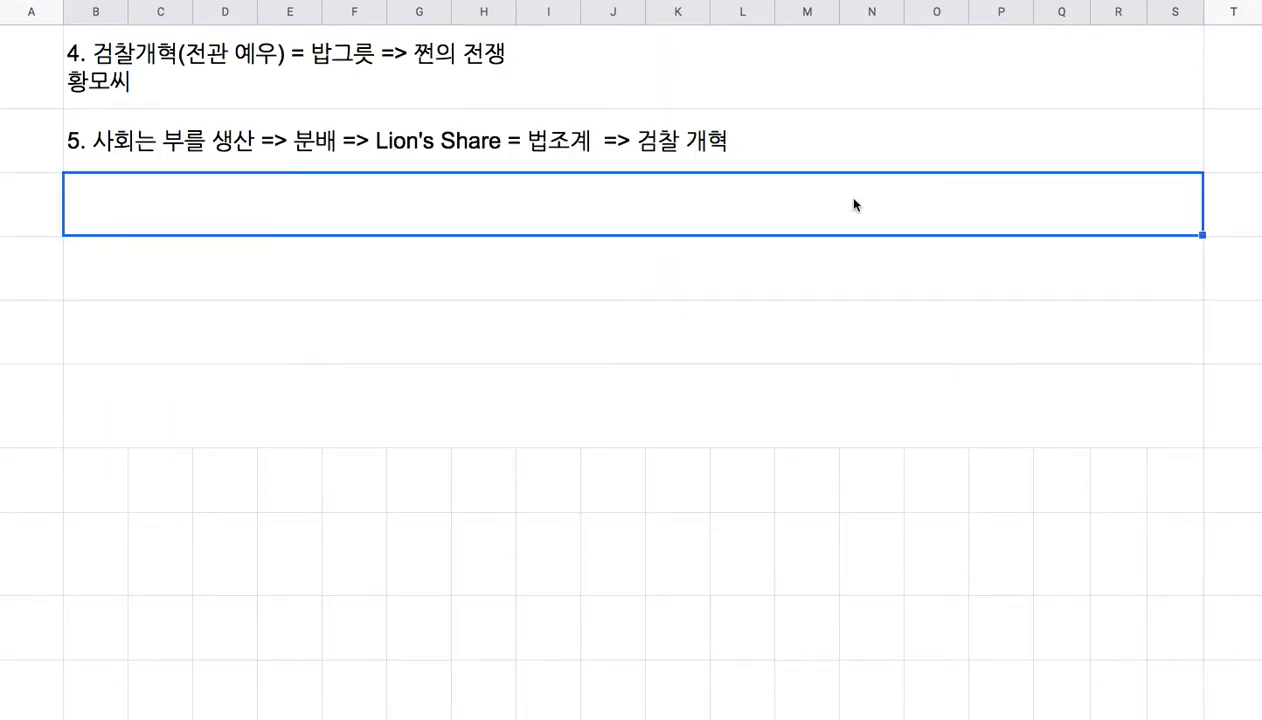
{"action": "type", "text": "6. 전"}
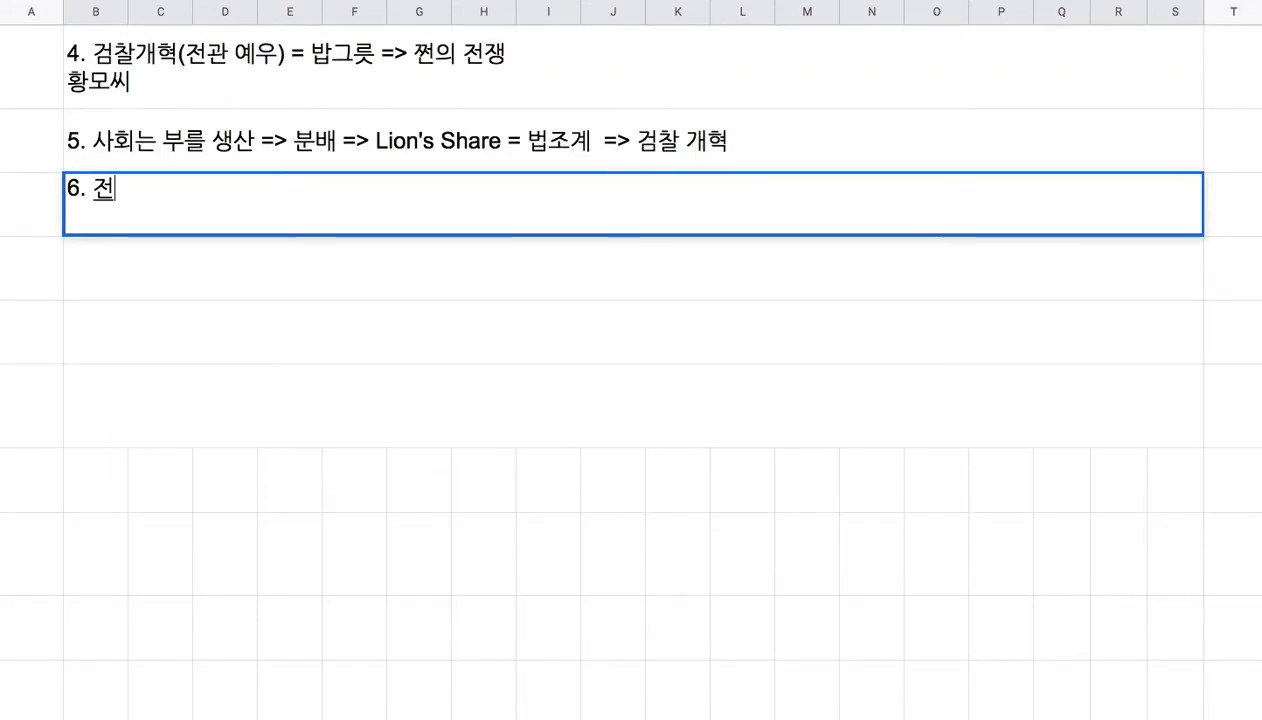
{"action": "type", "text": "문직("}
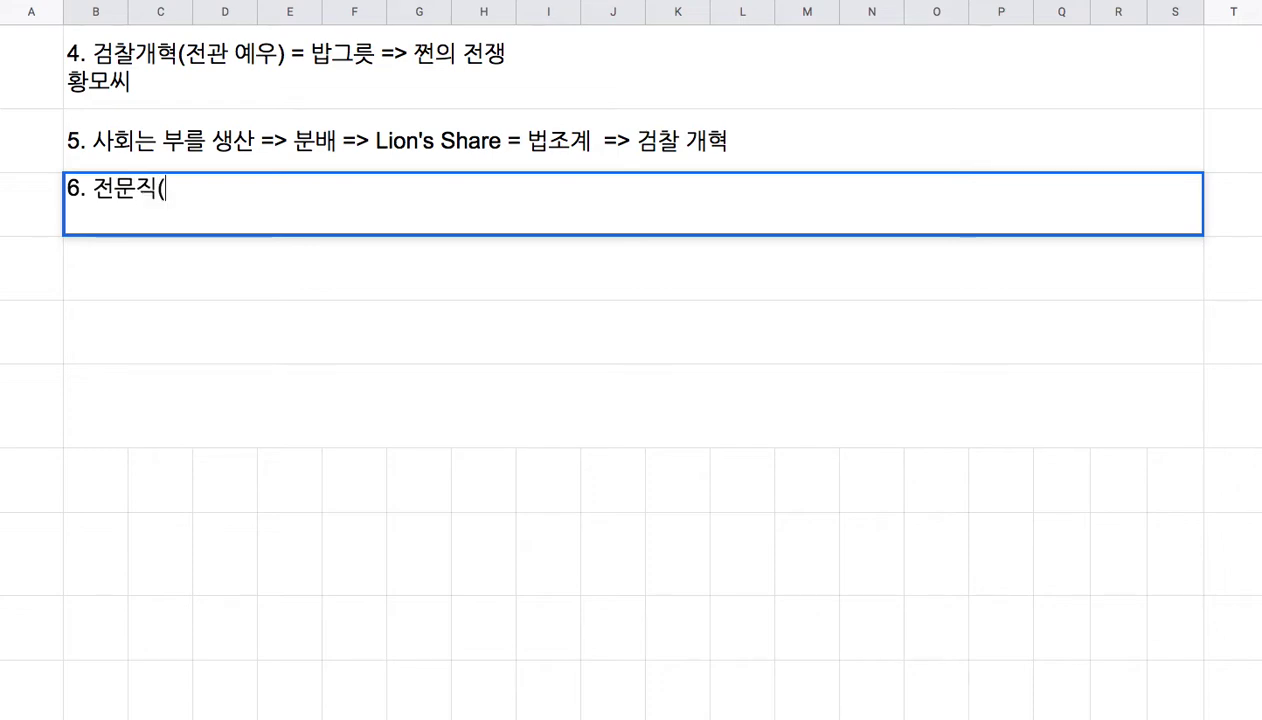
{"action": "type", "text": "의사, ㅂ판"}
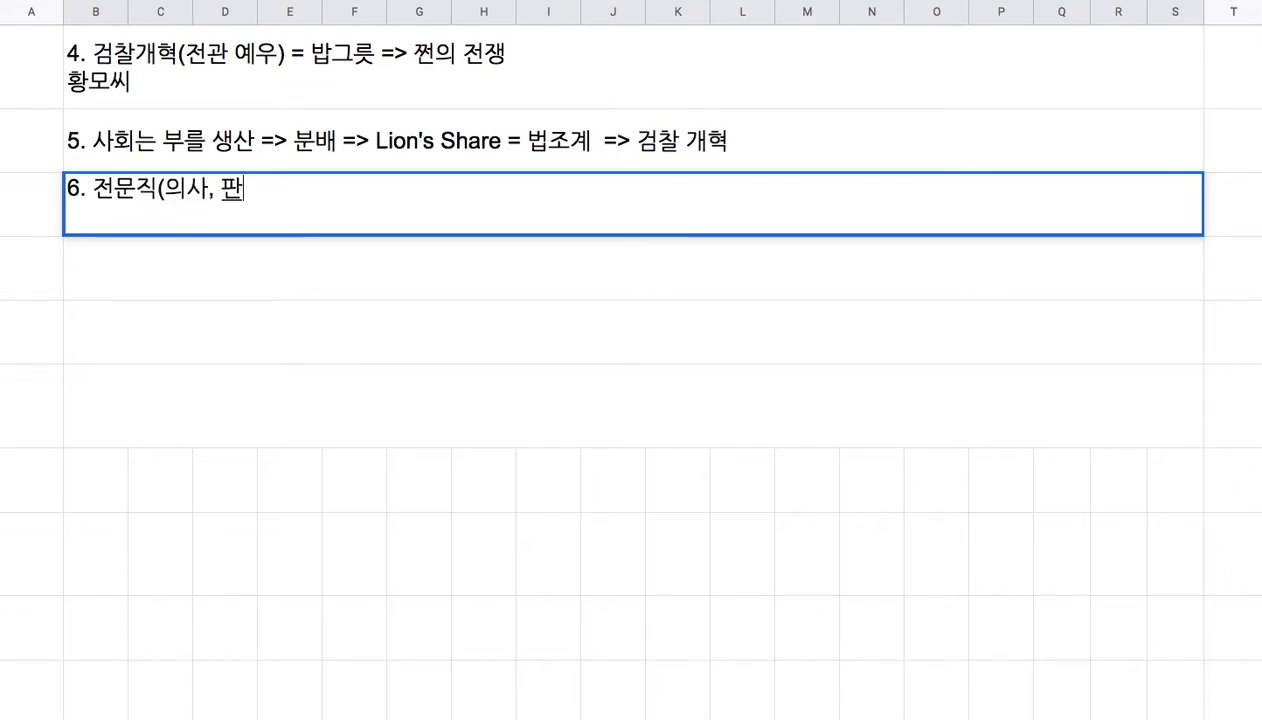
{"action": "type", "text": "사, 검사, 회ㄱ"}
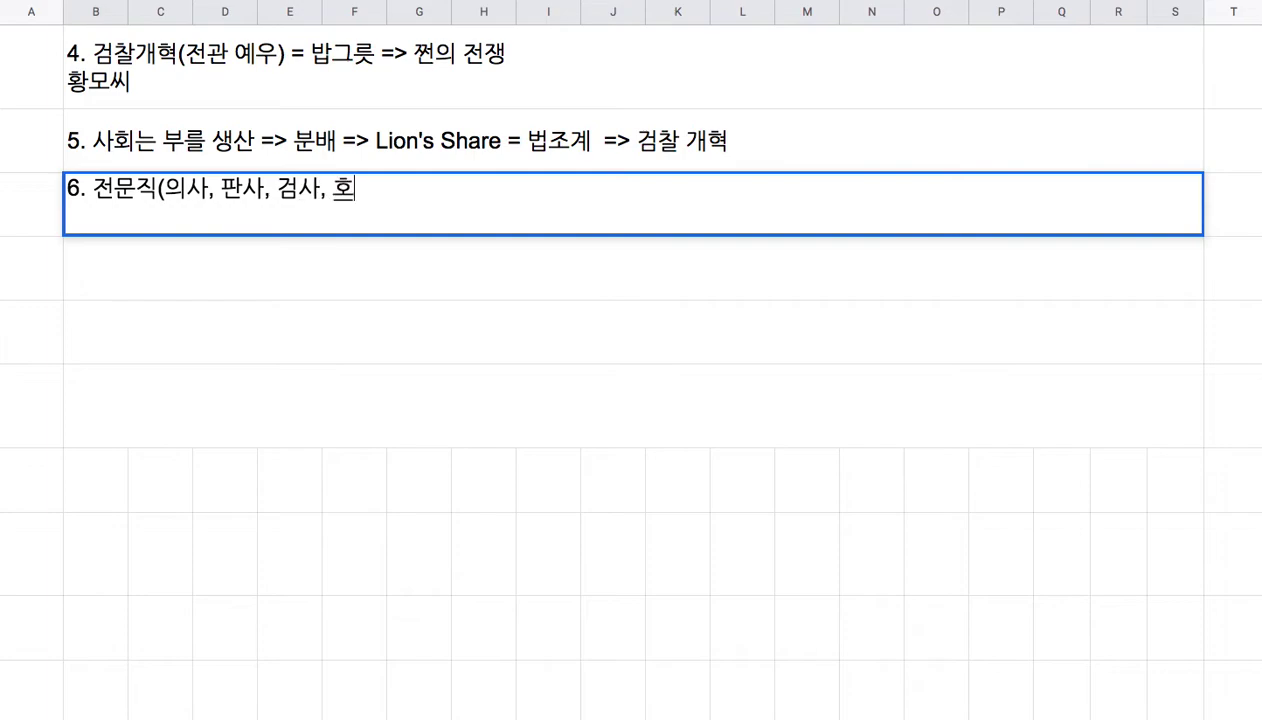
{"action": "type", "text": "계"}
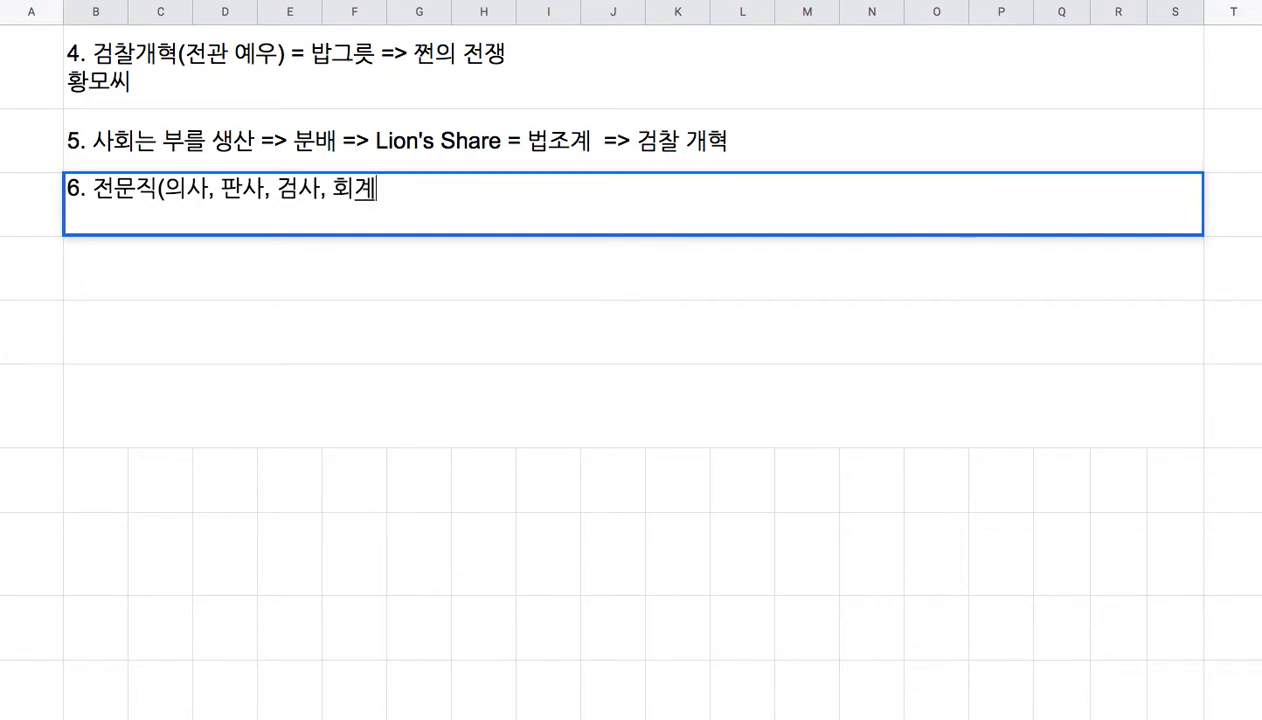
{"action": "type", "text": "사, 변리사"}
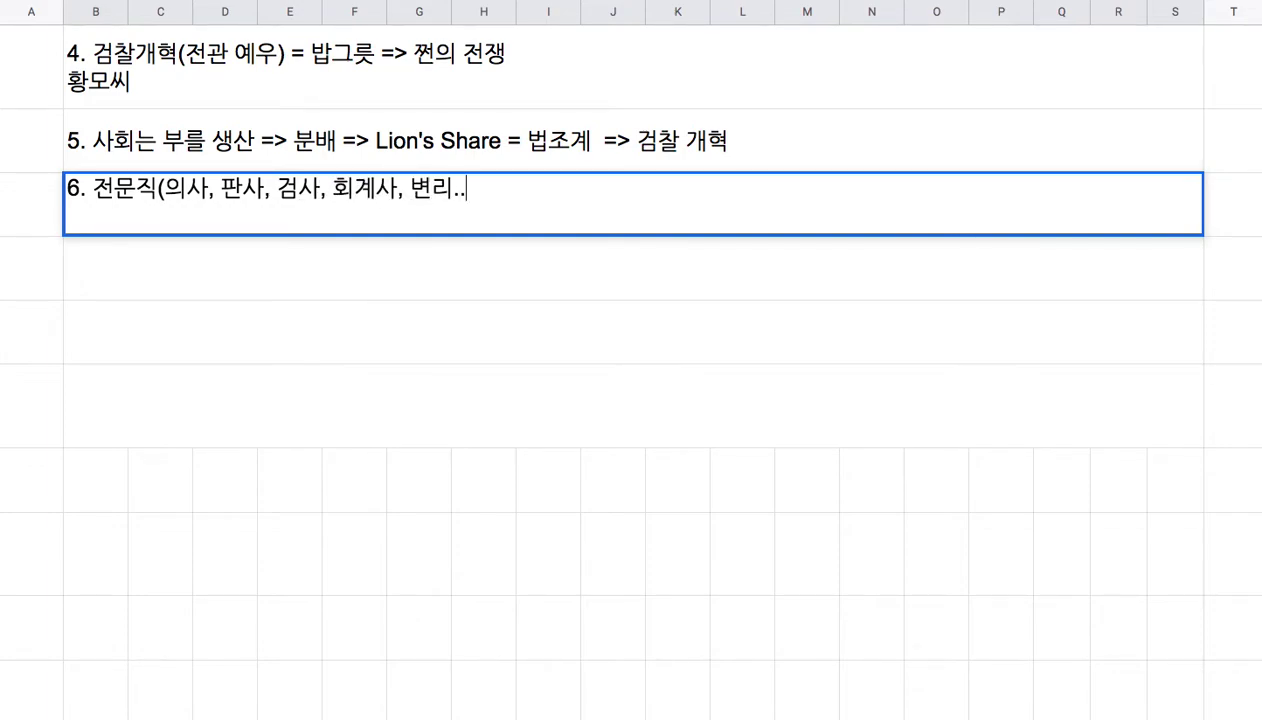
{"action": "type", "text": " ......."}
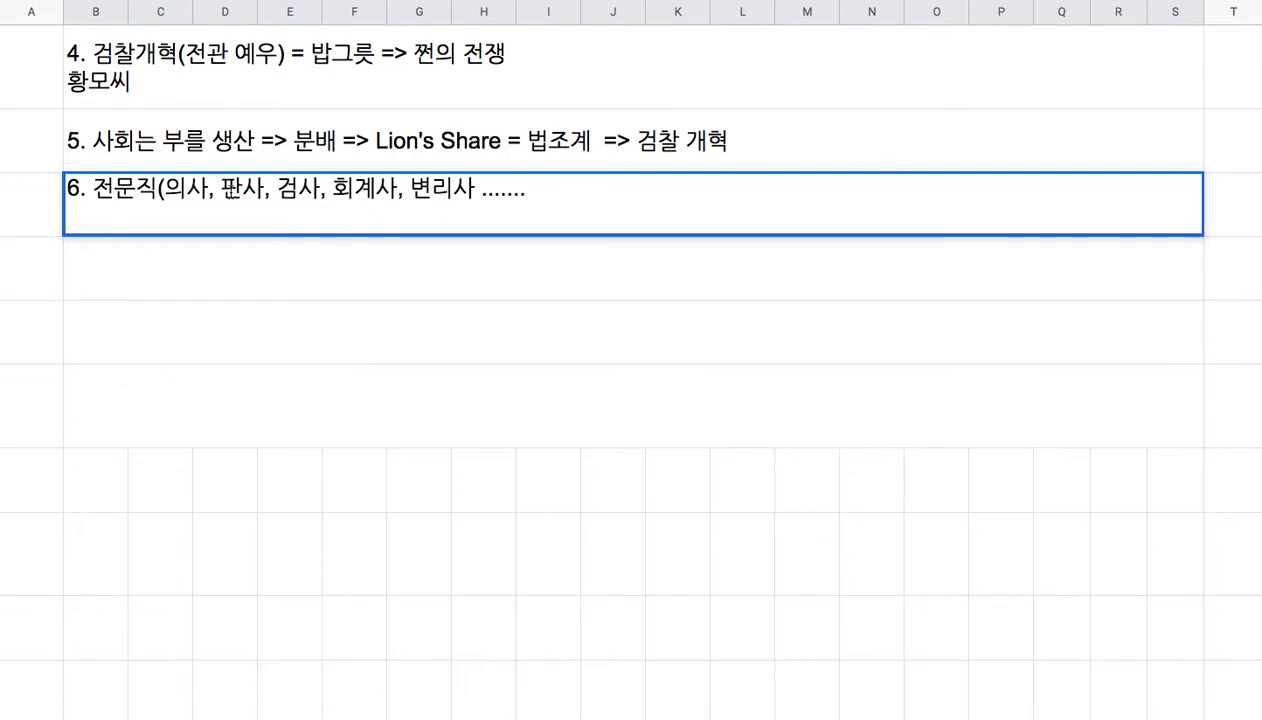
- Highlight "검사, 회계사, 변리사" and "의사, 판사" in turn within the sixth note
{"action": "left_click_drag", "start_coordinate": [277, 187], "coordinate": [457, 187]}
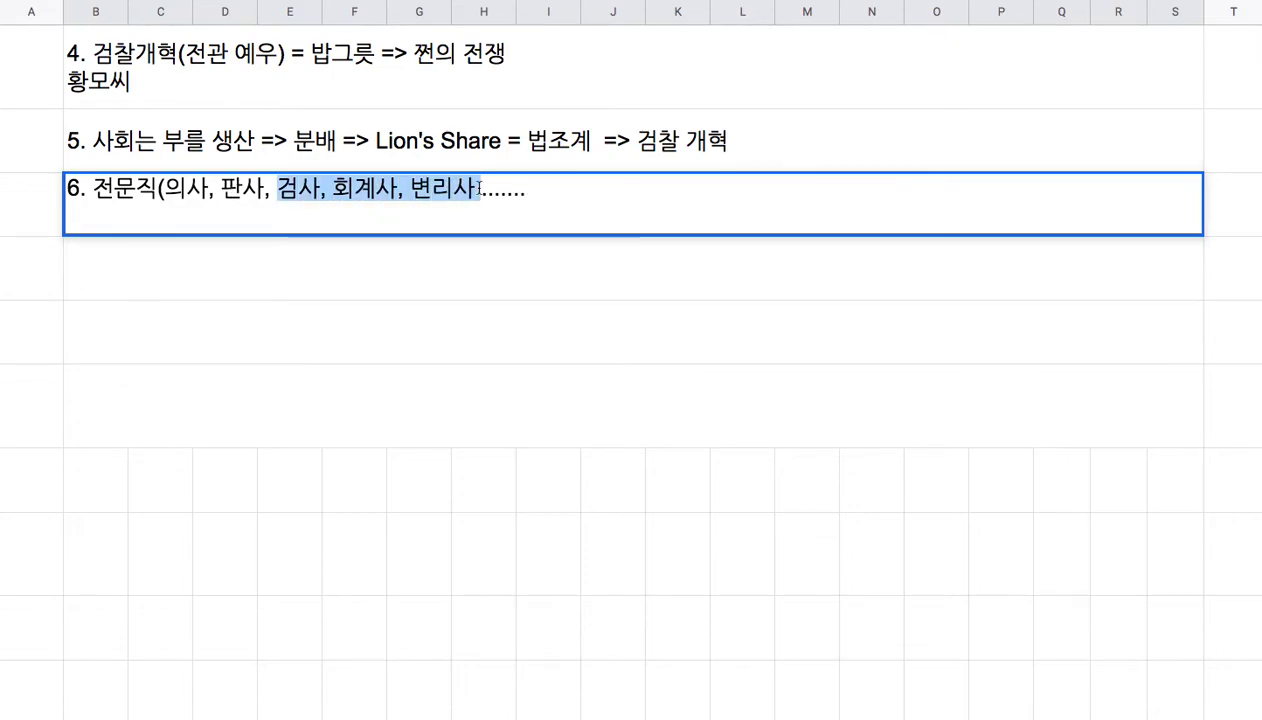
{"action": "left_click", "coordinate": [166, 188]}
{"action": "left_click_drag", "start_coordinate": [166, 188], "coordinate": [268, 190]}
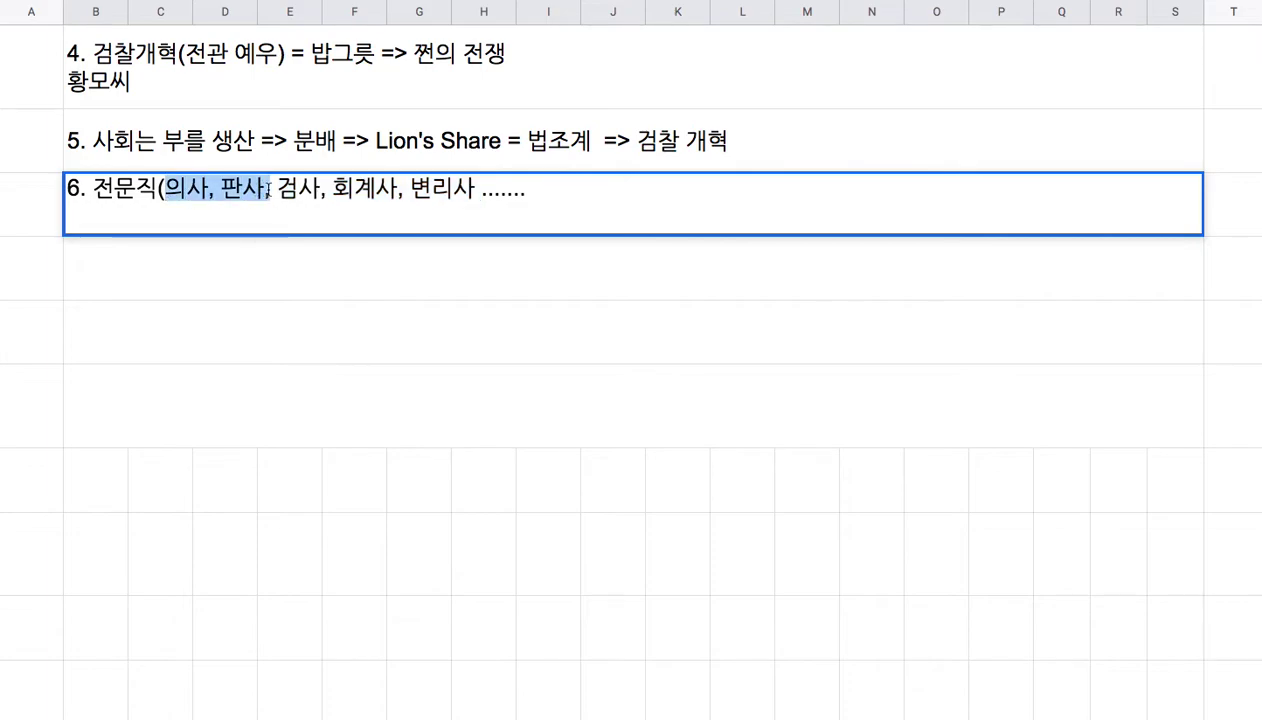
- Append ") => 부의 분배 매커니즘이 재편" to the end of the sixth note
{"action": "left_click", "coordinate": [535, 191]}
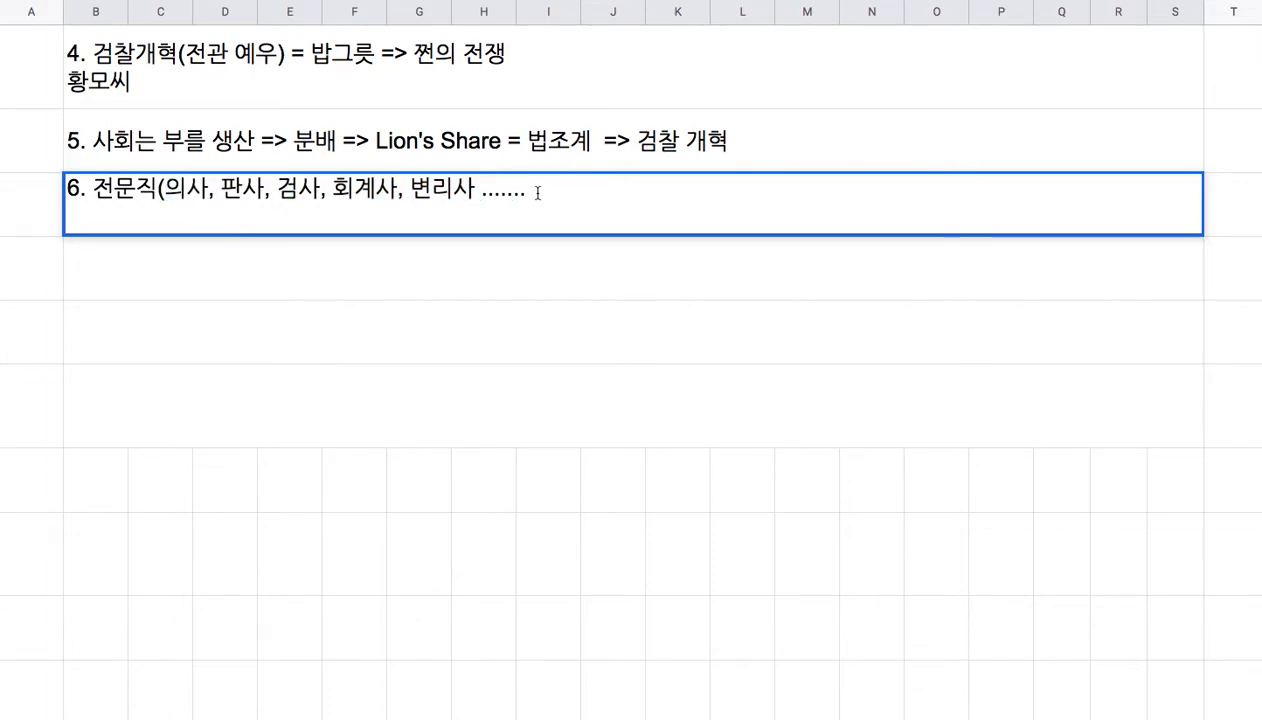
{"action": "type", "text": ") ="}
{"action": "type", "text": "> 부의 분"}
{"action": "type", "text": "배 메커"}
{"action": "key", "text": "BackSpace"}
{"action": "key", "text": "BackSpace"}
{"action": "key", "text": "BackSpace"}
{"action": "type", "text": "매커니ㅈ"}
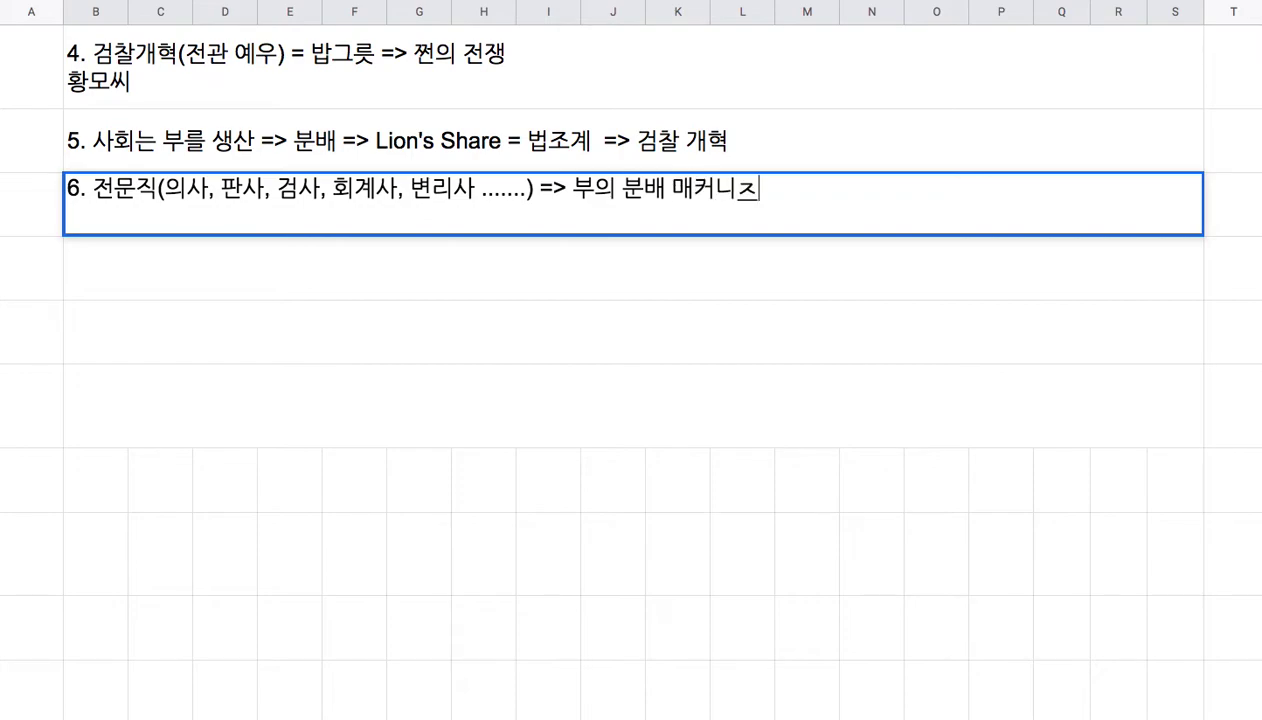
{"action": "type", "text": "즘"}
{"action": "type", "text": "이 재편"}
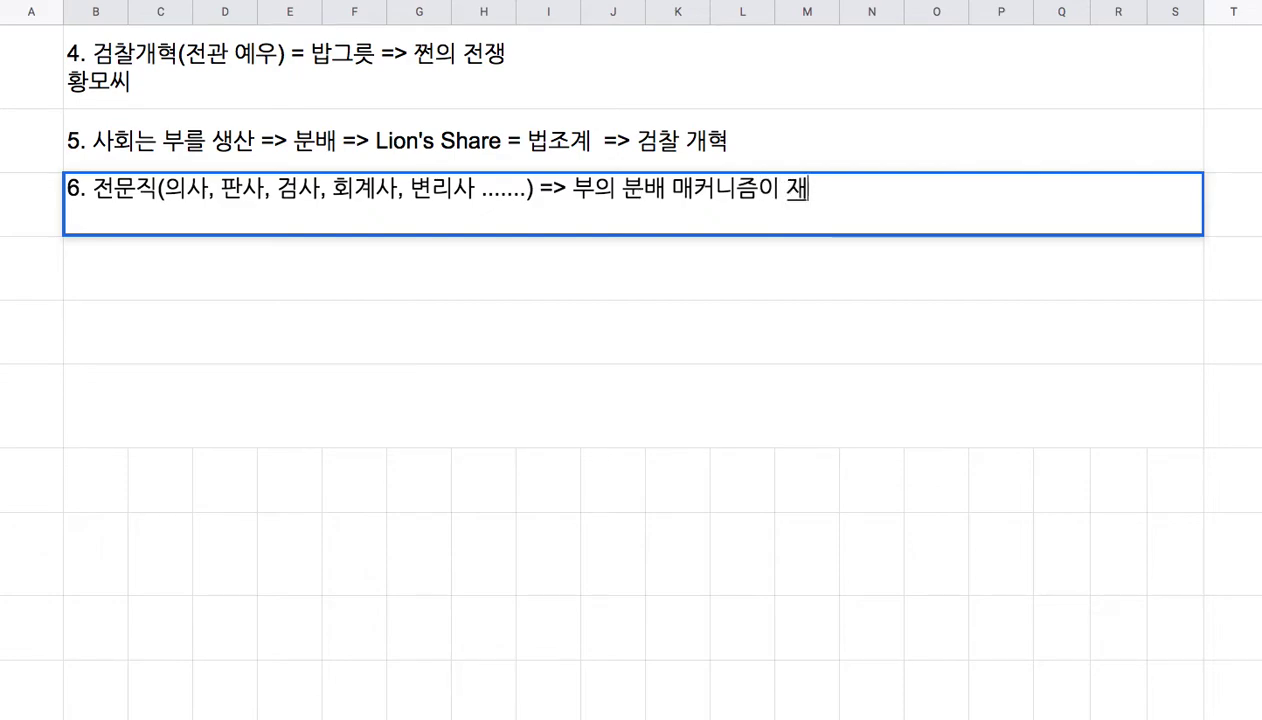
- Highlight "부의 분배 매커니즘이 재편" in the sixth note and the opening words of the fourth note for emphasis
{"action": "left_click_drag", "start_coordinate": [571, 188], "coordinate": [828, 188]}
{"action": "left_click", "coordinate": [211, 79]}
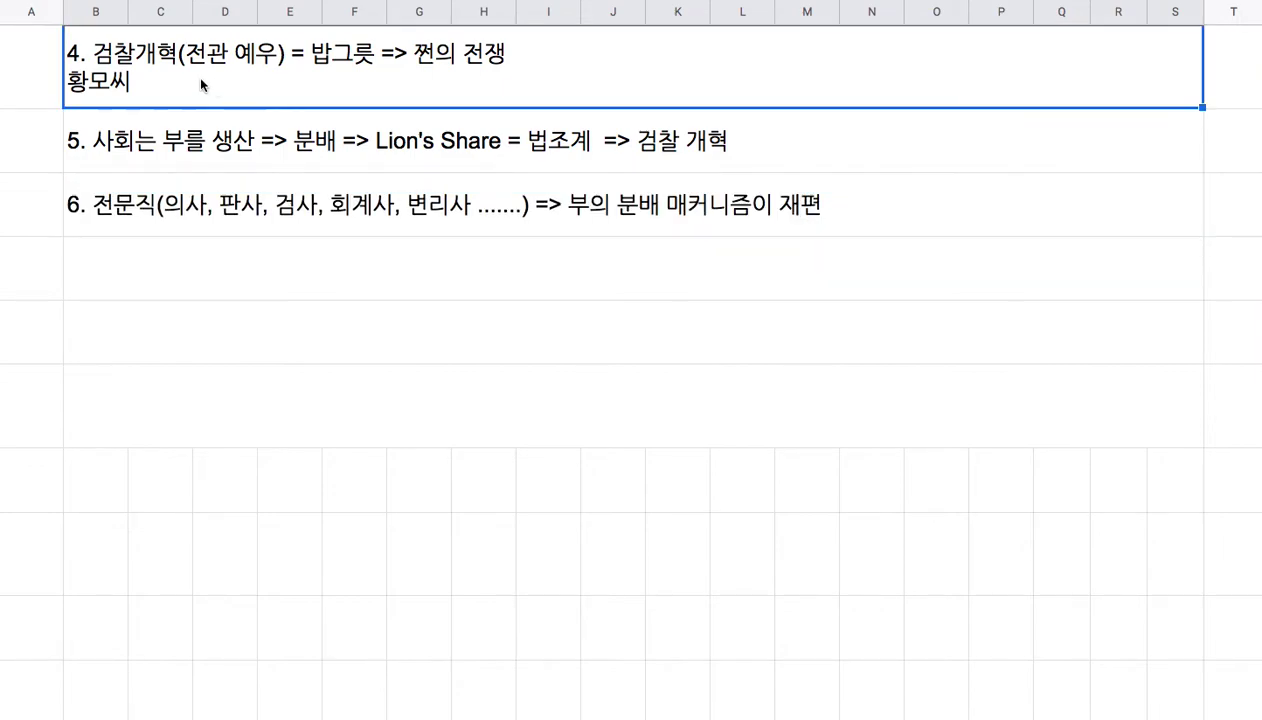
{"action": "double_click", "coordinate": [133, 72]}
{"action": "left_click_drag", "start_coordinate": [113, 40], "coordinate": [334, 56]}
{"action": "left_click", "coordinate": [690, 208]}
{"action": "double_click", "coordinate": [684, 206]}
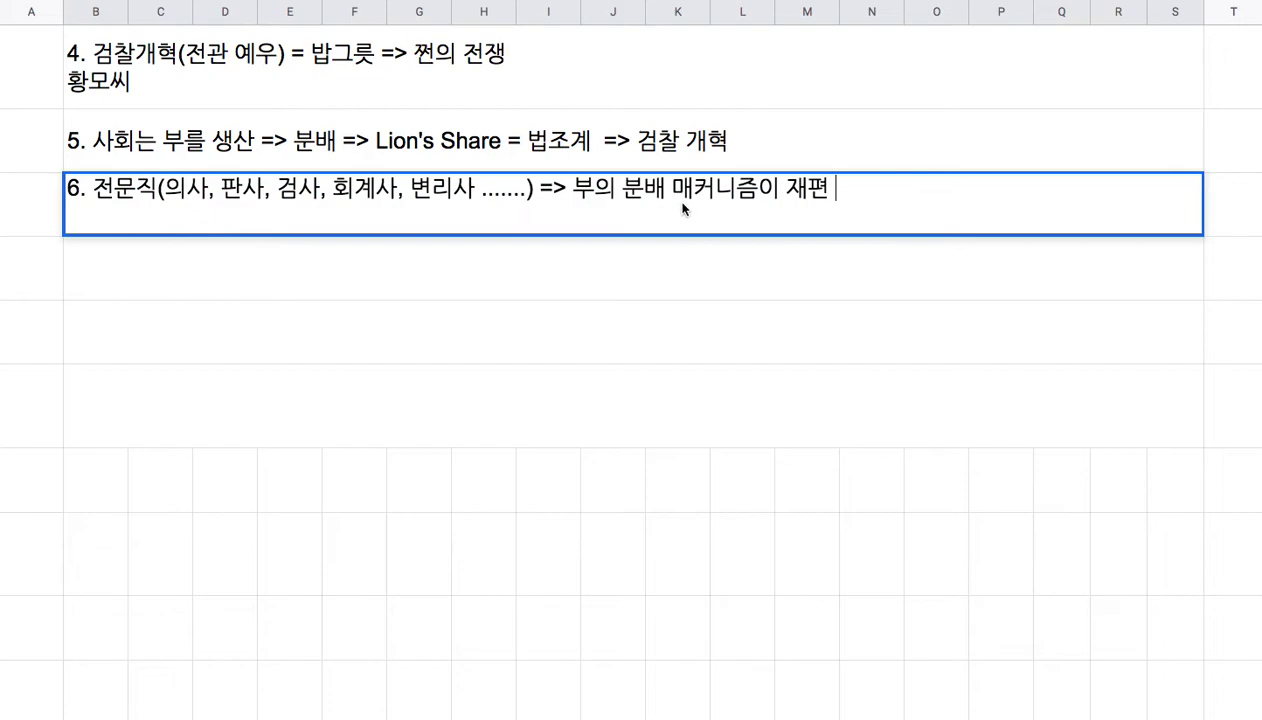
{"action": "left_click_drag", "start_coordinate": [570, 188], "coordinate": [832, 197]}
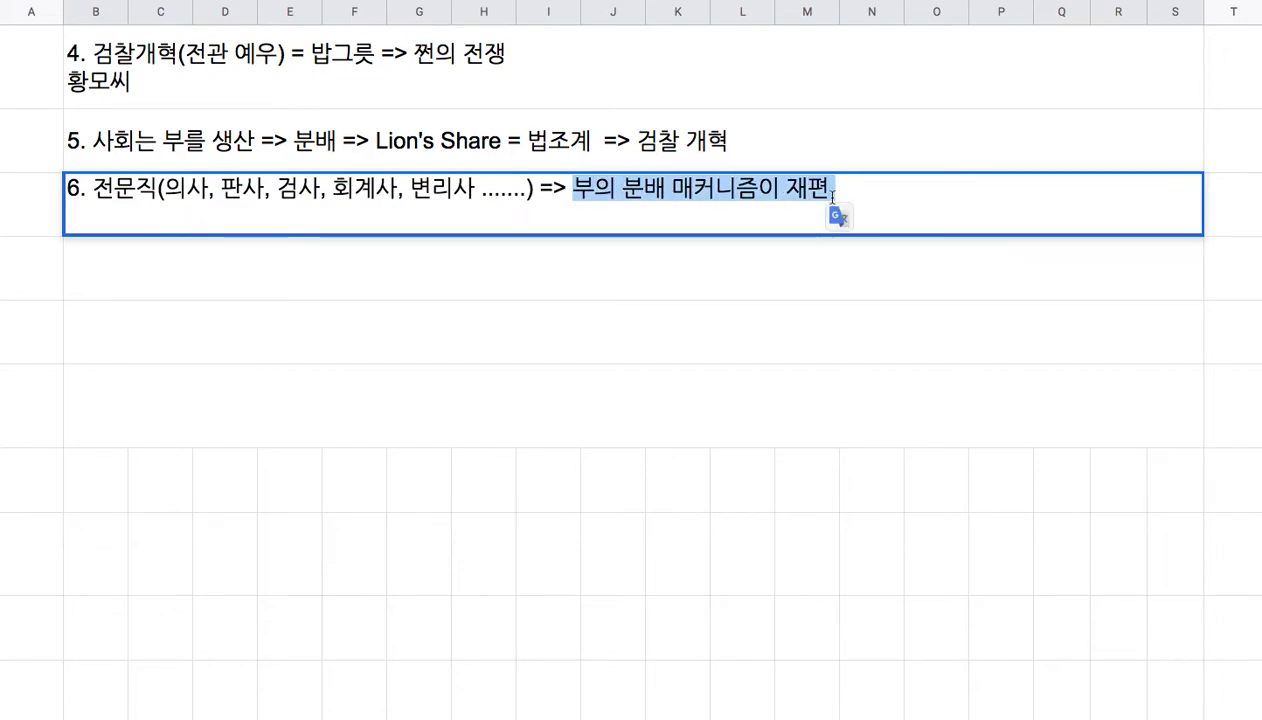
- Append "=> 쓰나미급 사회적 갈등 마찰 투쟁...." to the sixth note and highlight the text after the arrow
{"action": "left_click", "coordinate": [873, 200]}
{"action": "type", "text": "=> "}
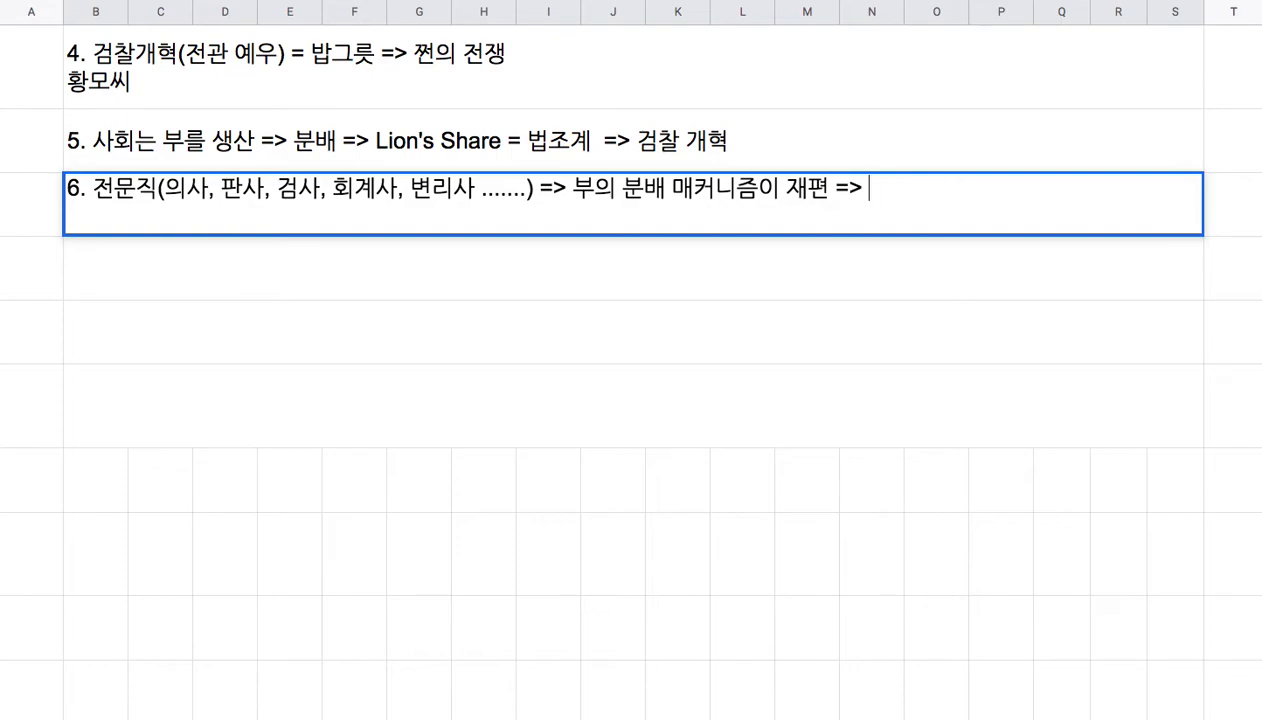
{"action": "type", "text": "쓰나미급 사회적 갈등"}
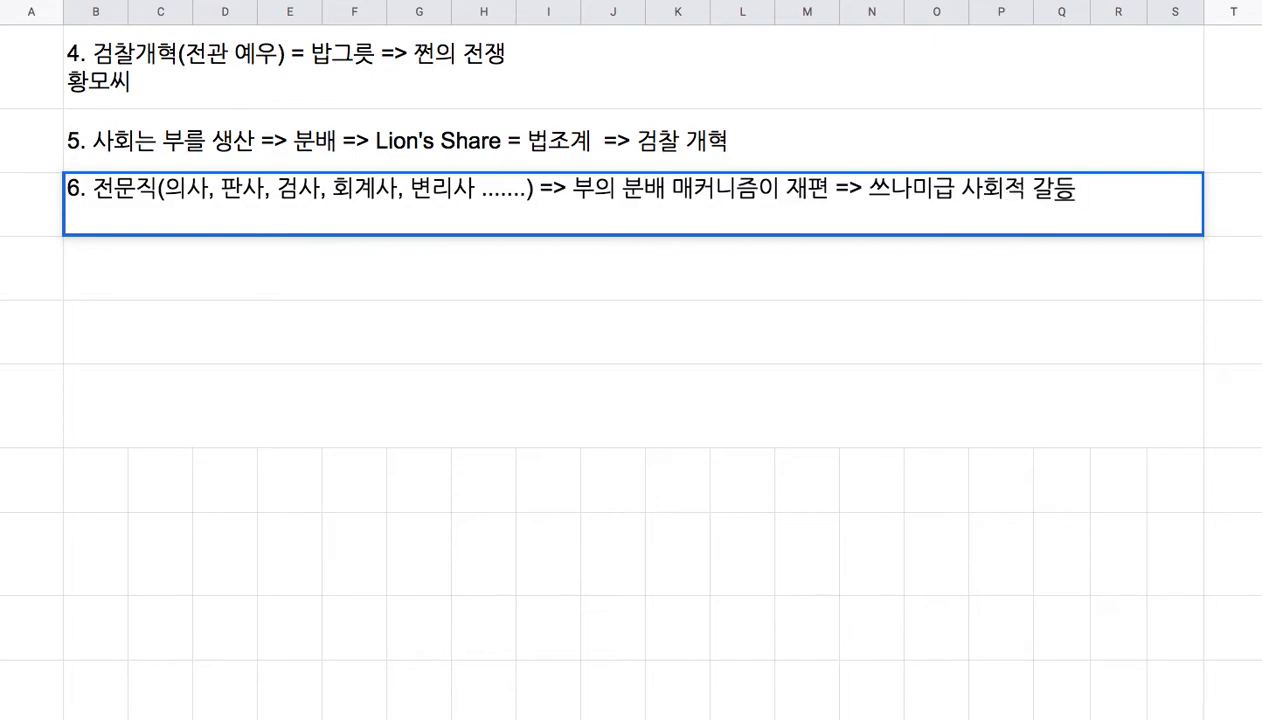
{"action": "type", "text": " 마찰 "}
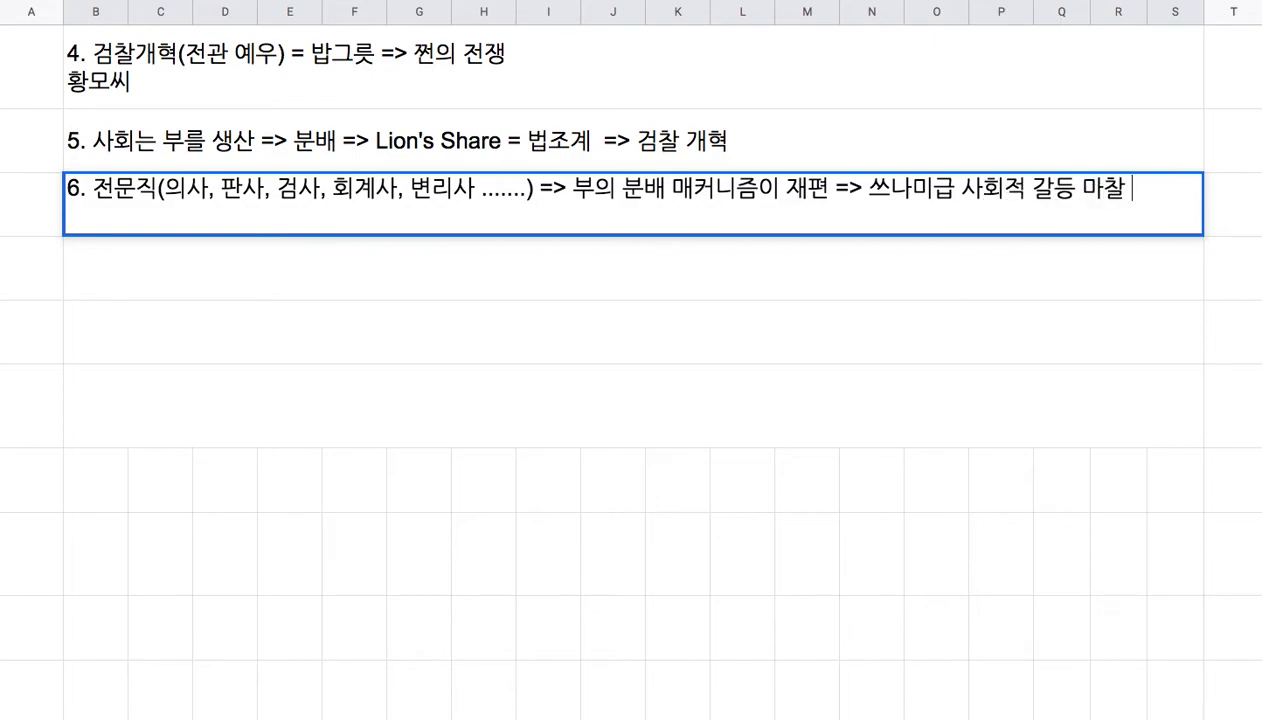
{"action": "type", "text": "투재ㅇ...."}
{"action": "left_click_drag", "start_coordinate": [865, 188], "coordinate": [868, 222]}
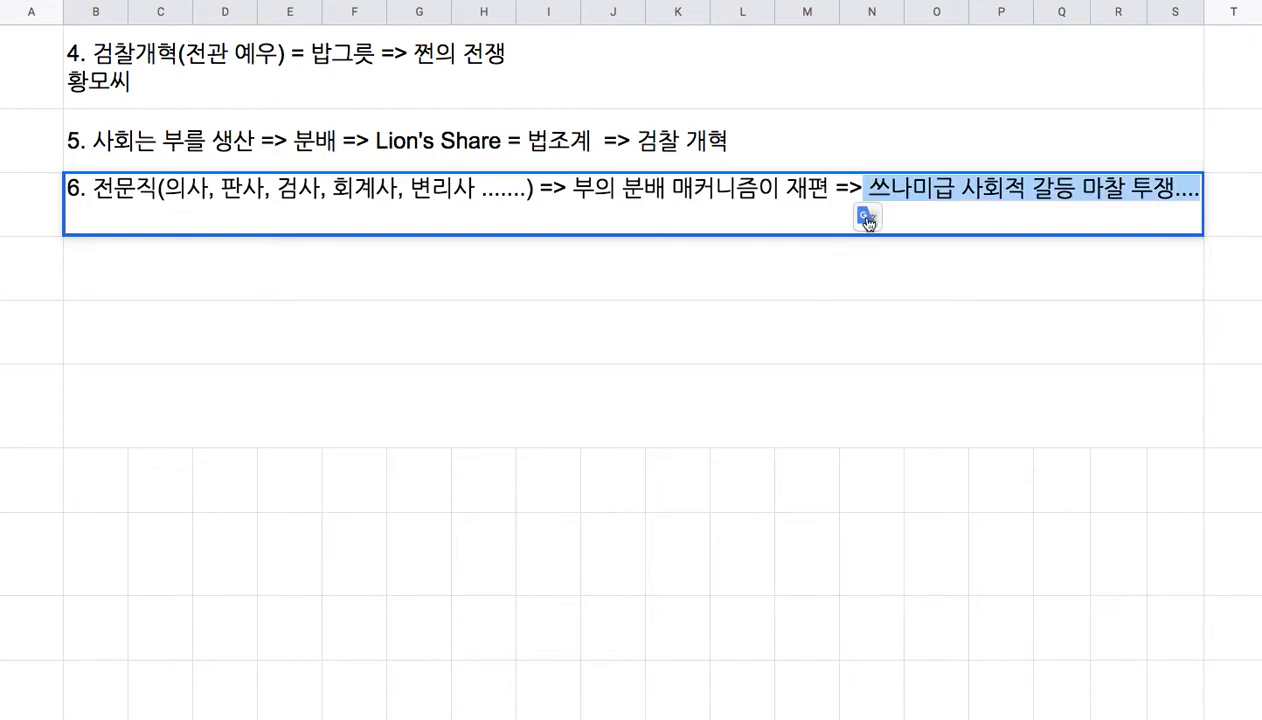
- Enter "7. 신도시 = AI 도시" in the empty row below the sixth note and commit it
{"action": "left_click", "coordinate": [774, 289]}
{"action": "type", "text": "7. "}
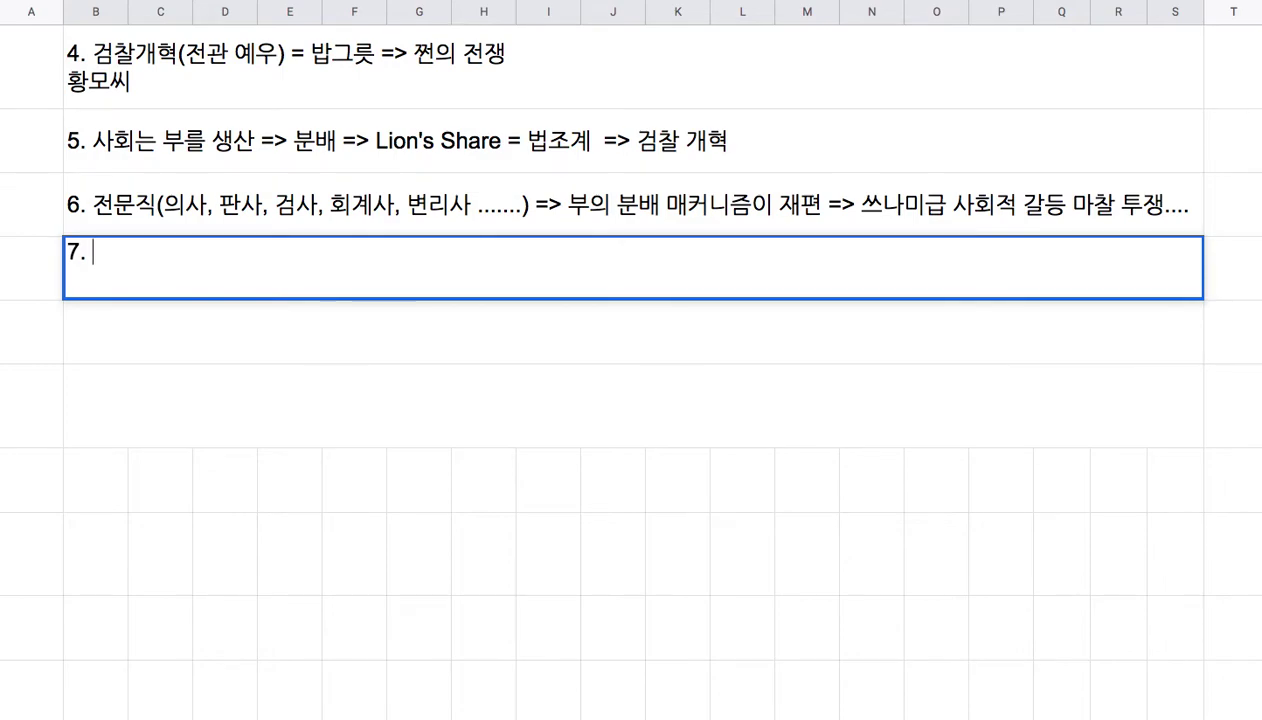
{"action": "type", "text": "생"}
{"action": "key", "text": "BackSpace"}
{"action": "key", "text": "BackSpace"}
{"action": "type", "text": "ㅣㄴ도시 "}
{"action": "type", "text": "="}
{"action": "type", "text": " AI 되"}
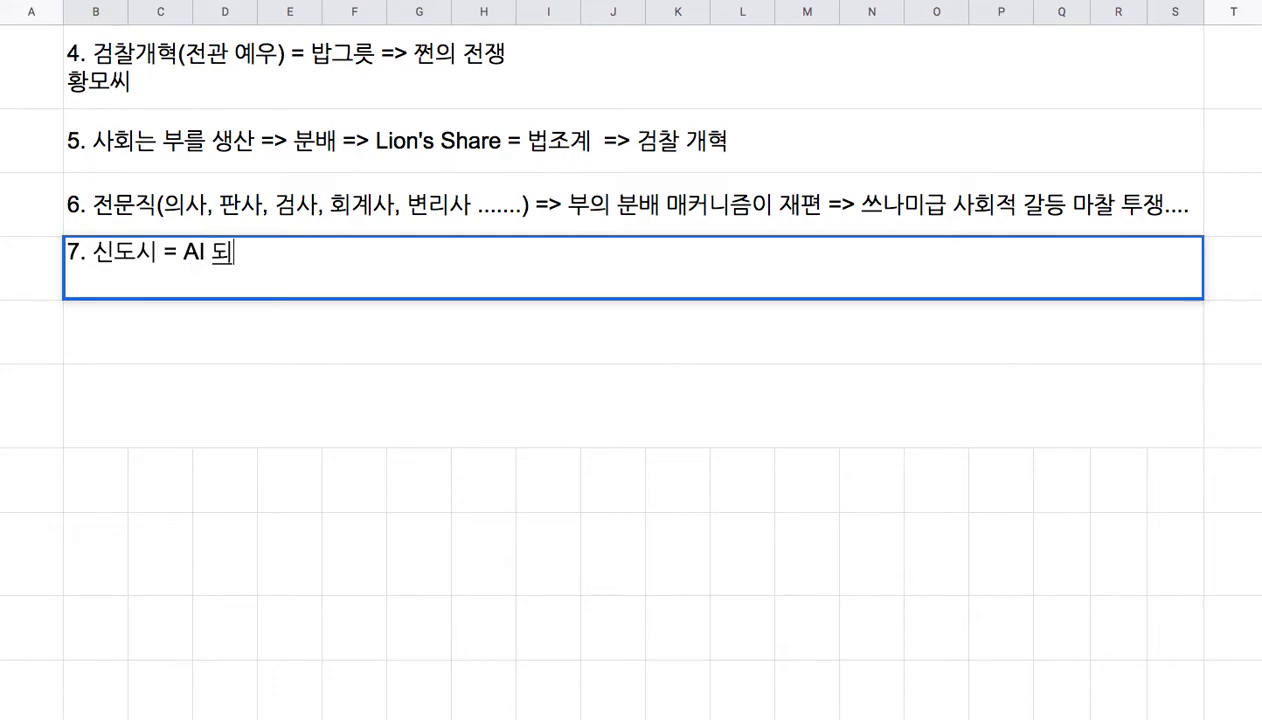
{"action": "key", "text": "BackSpace"}
{"action": "type", "text": "시"}
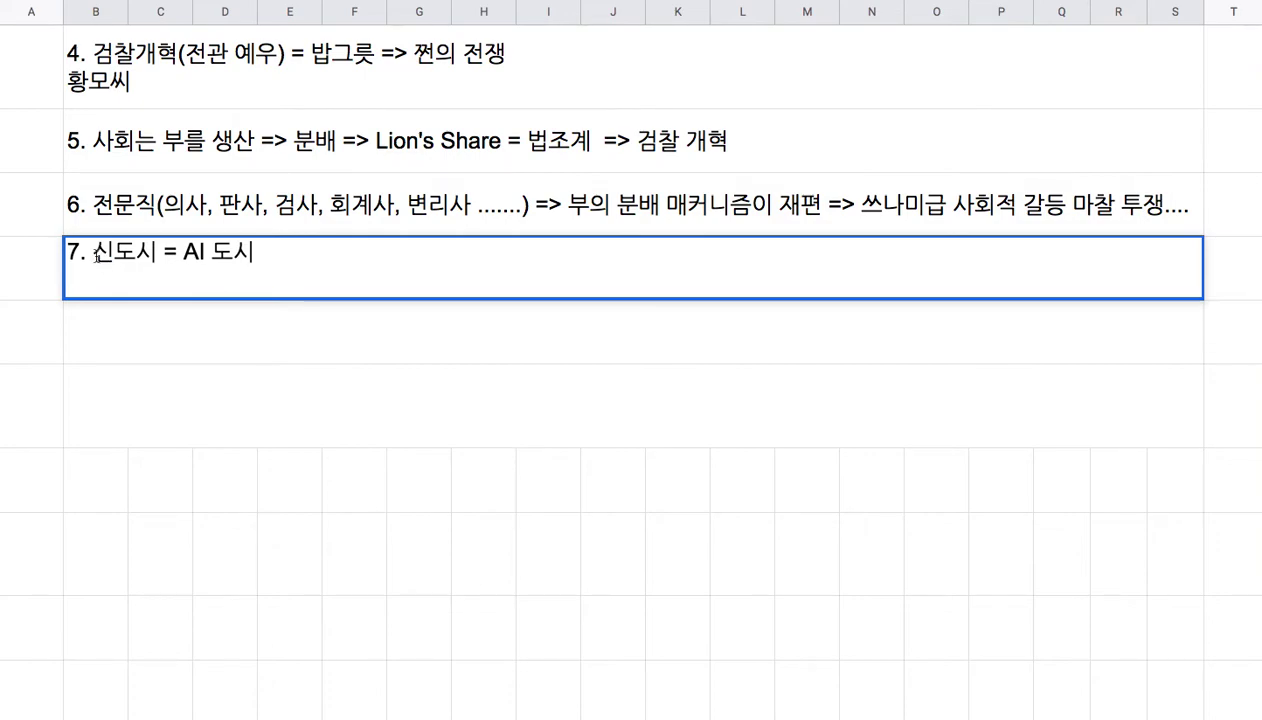
{"action": "key", "text": "ctrl+a"}
{"action": "key", "text": "Return"}
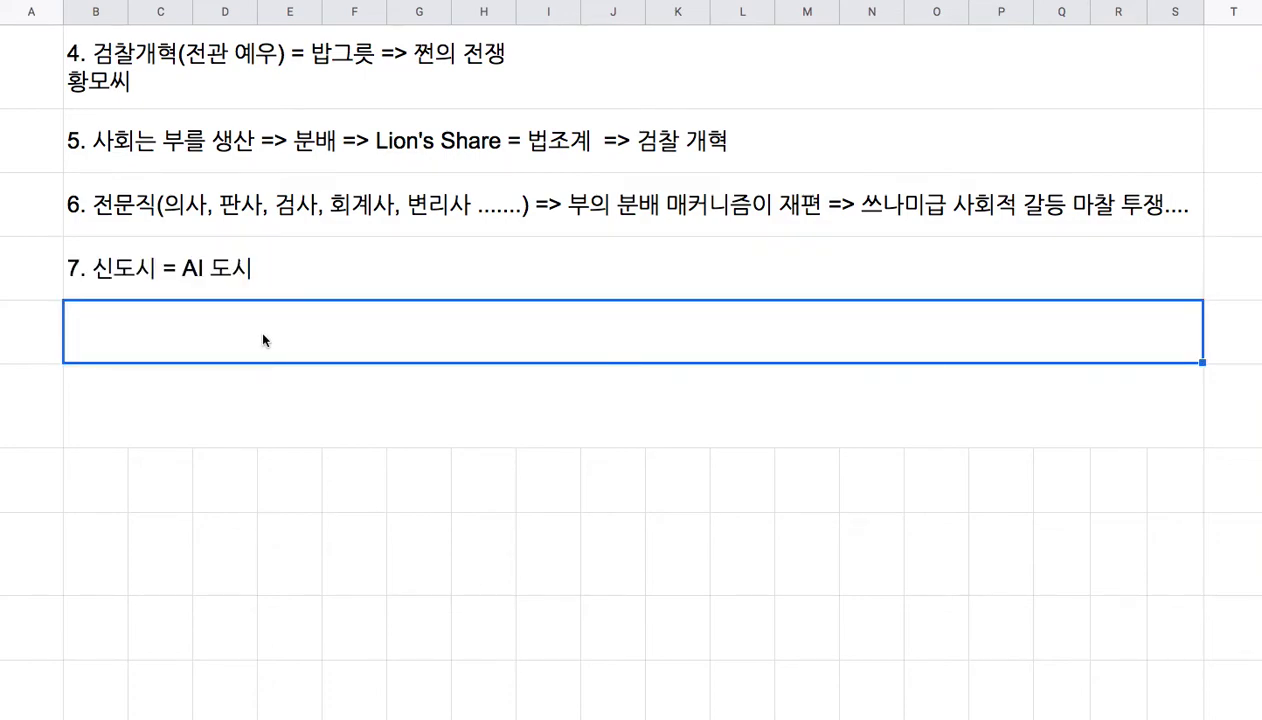
- Enter "7-1. 모든 인프라(교육, 교통, 법률, 의료, 행정, 사법....)를 무에서 새로 설계, 코딩, 구축" in the empty row below the seventh note
{"action": "type", "text": "7-1. 모든 인프라를 ㅁ무에서 새로 섦"}
{"action": "type", "text": "계, 코딩, 구축"}
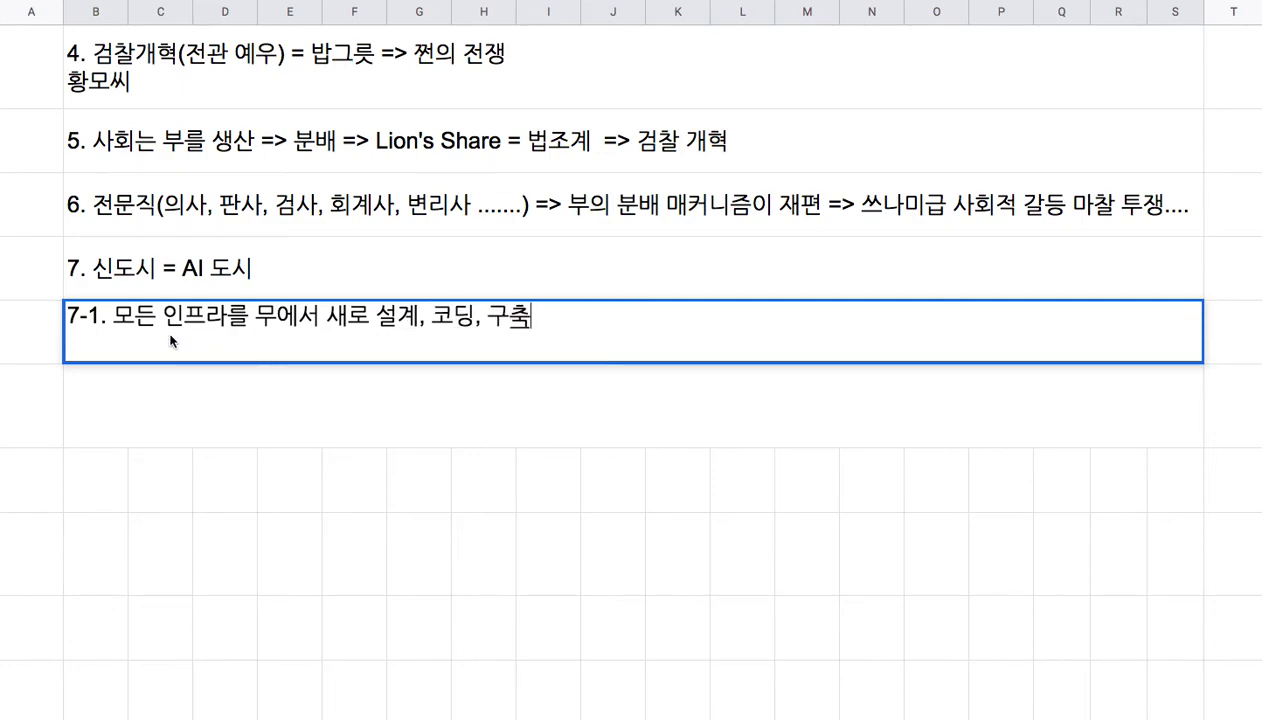
{"action": "left_click", "coordinate": [224, 315]}
{"action": "type", "text": "(교육, 교통, "}
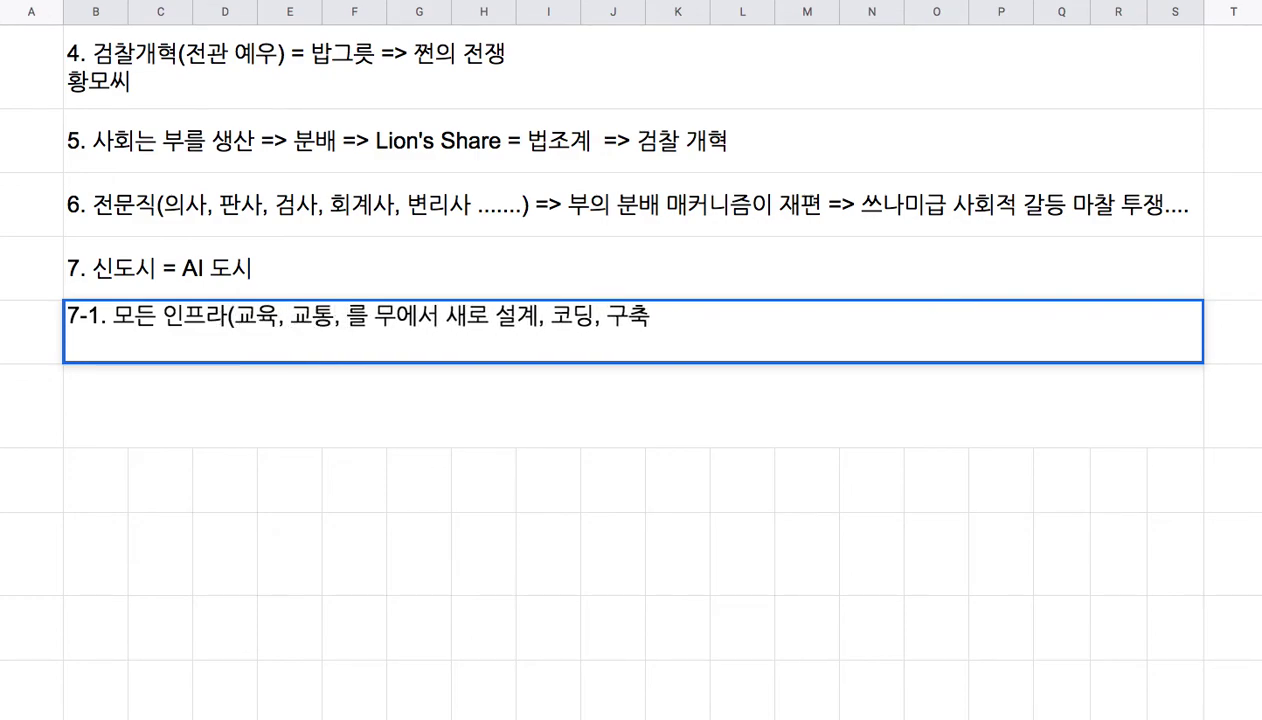
{"action": "type", "text": "법률, 으"}
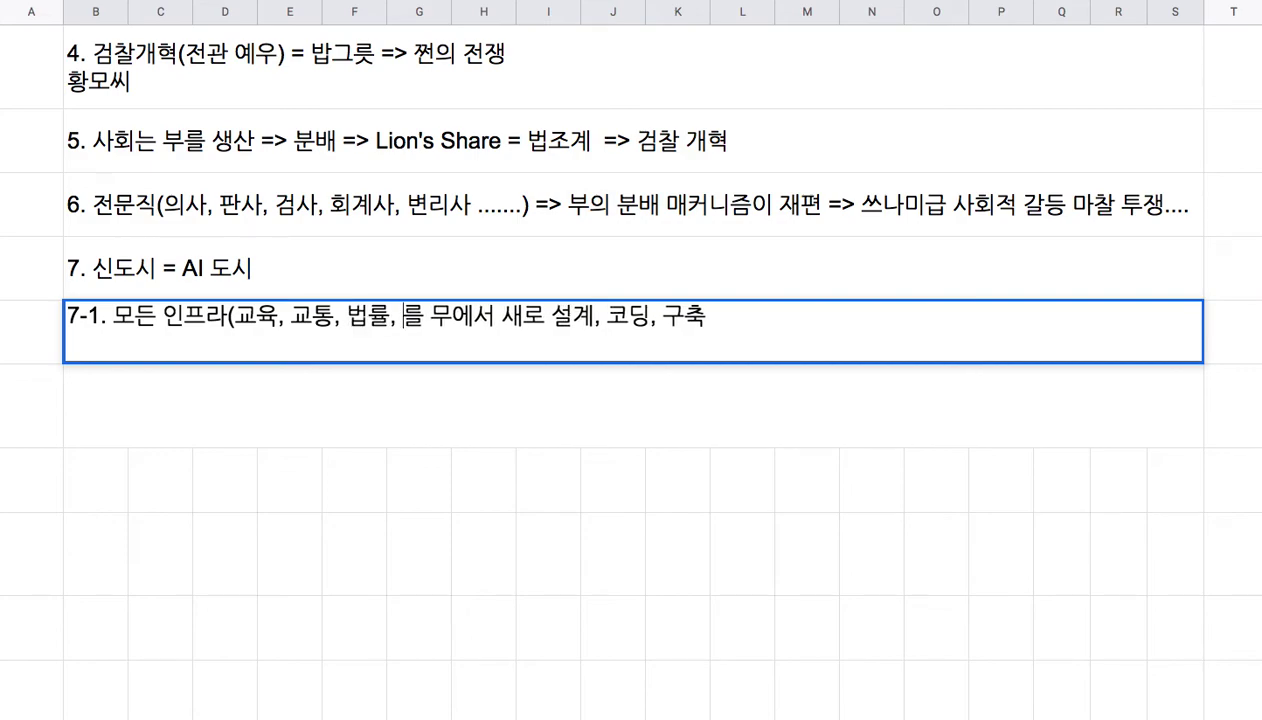
{"action": "type", "text": "의료, 행"}
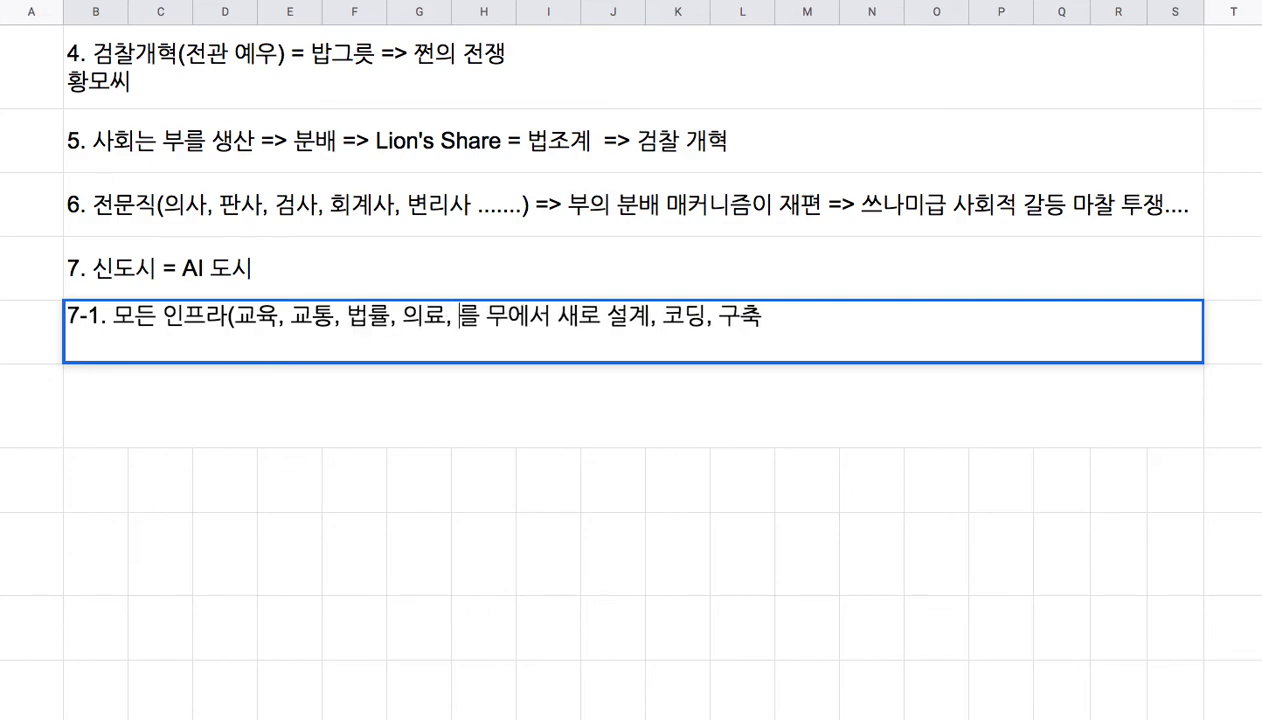
{"action": "type", "text": "정, 사법...."}
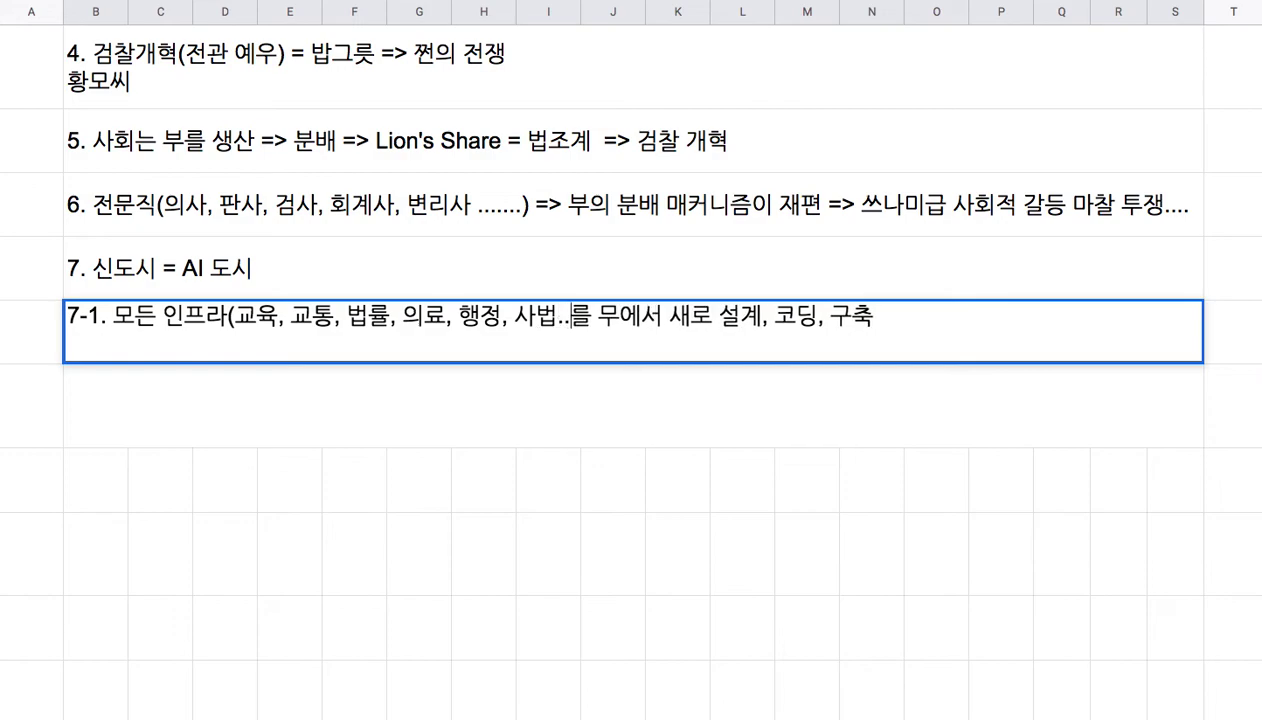
{"action": "type", "text": ")"}
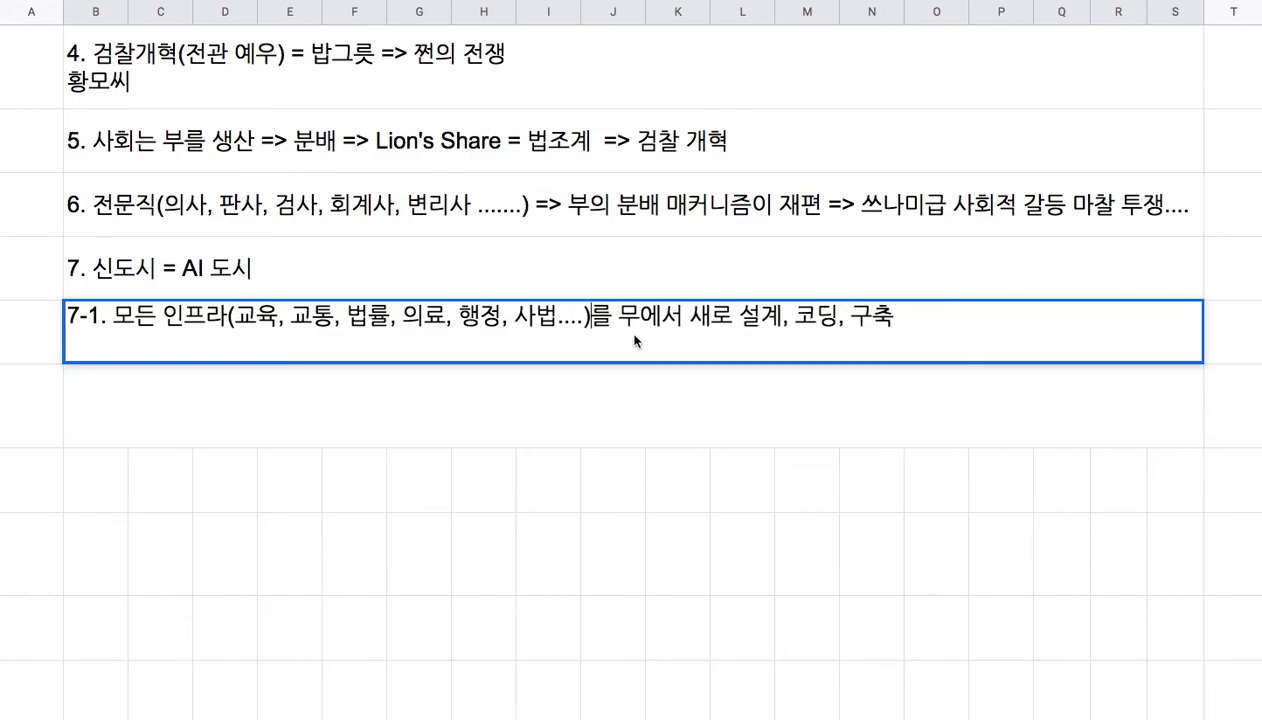
{"action": "left_click_drag", "start_coordinate": [620, 318], "coordinate": [640, 318]}
- Enter "7-2. 공간적으로 기존의 도시에서 벗어난 새로운 시작" in the empty row below note 7-1
{"action": "left_click", "coordinate": [476, 385]}
{"action": "type", "text": "7-2.공가녕"}
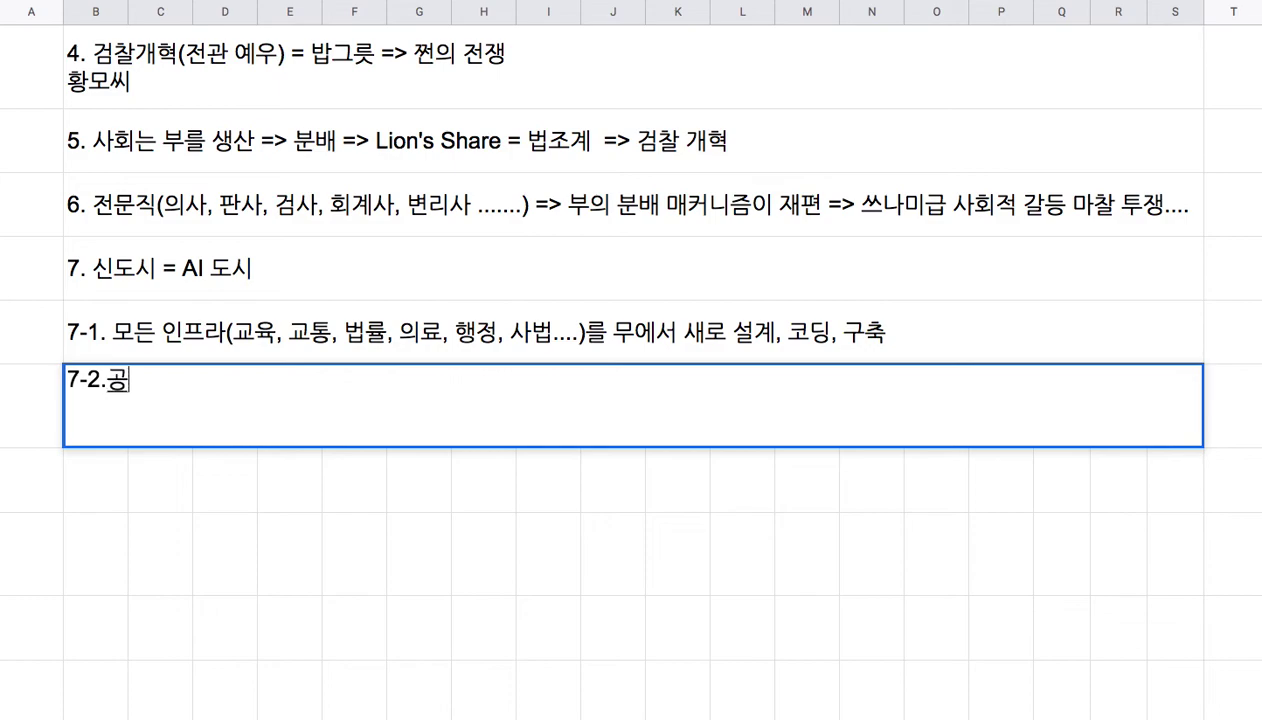
{"action": "key", "text": "BackSpace"}
{"action": "key", "text": "BackSpace"}
{"action": "type", "text": "간적으로 기존의 "}
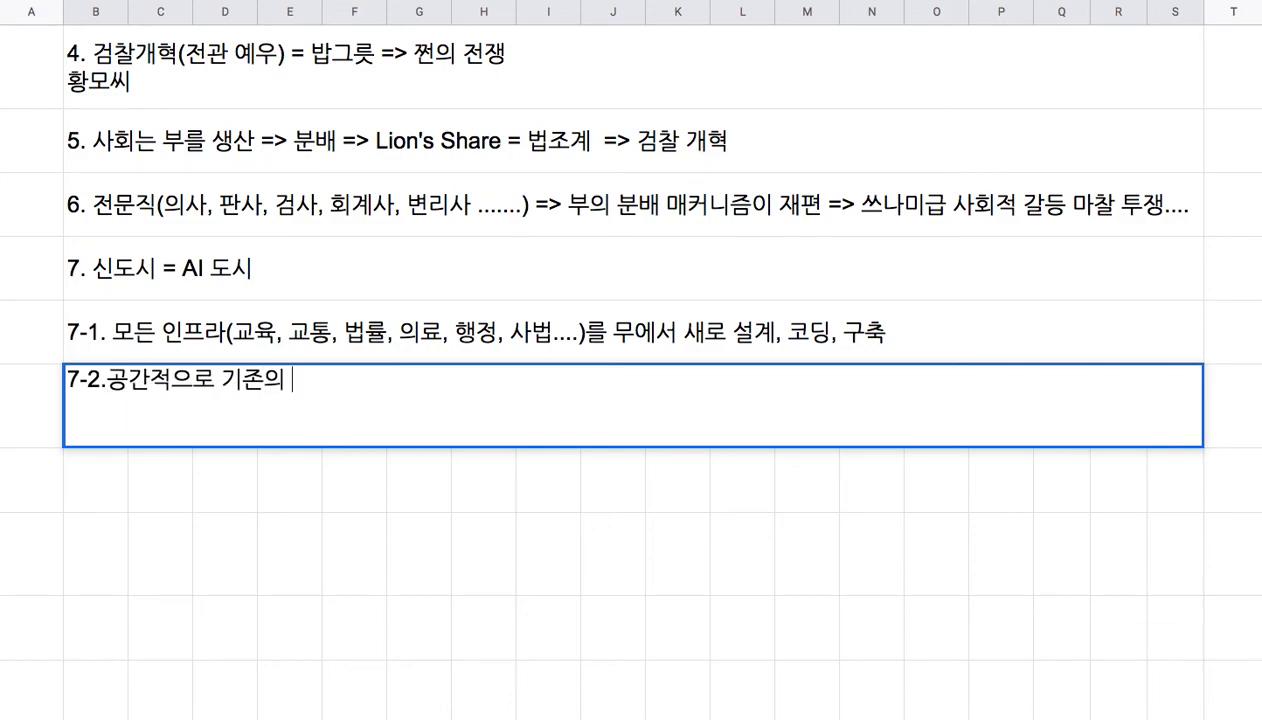
{"action": "type", "text": "도시에서 "}
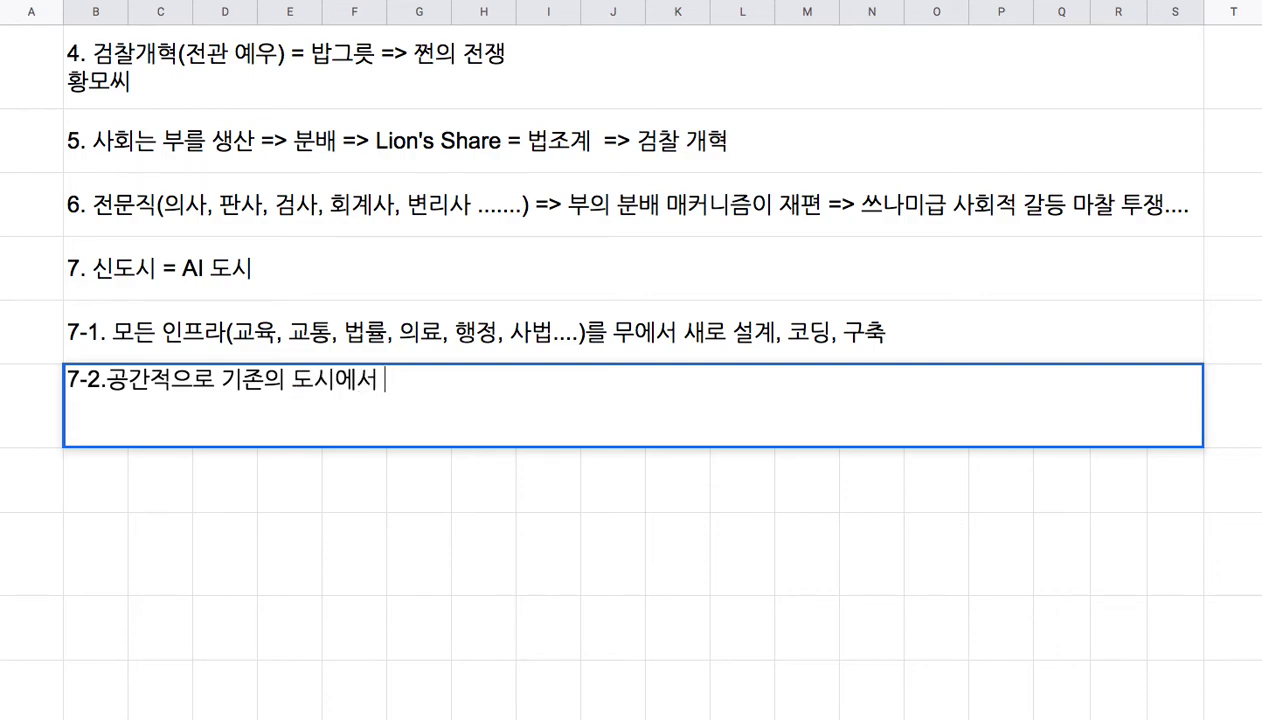
{"action": "type", "text": "벗어난 셀"}
{"action": "type", "text": "로운 시작"}
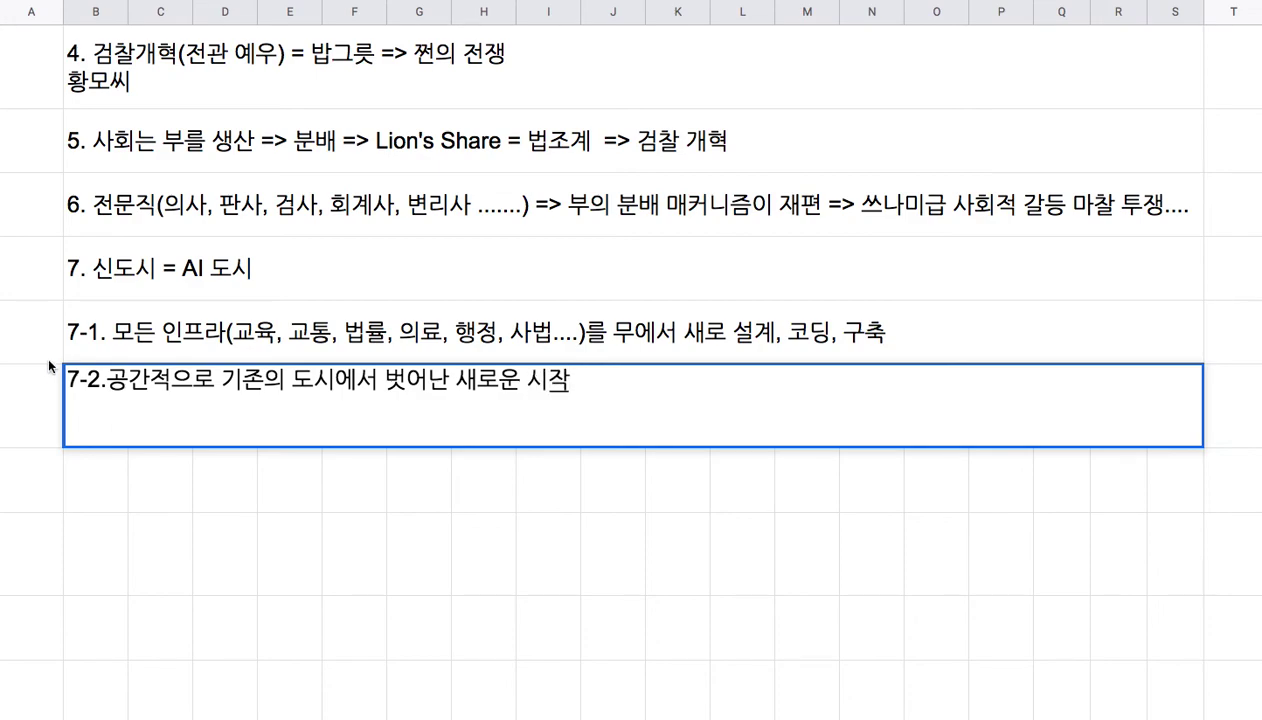
{"action": "left_click", "coordinate": [107, 380]}
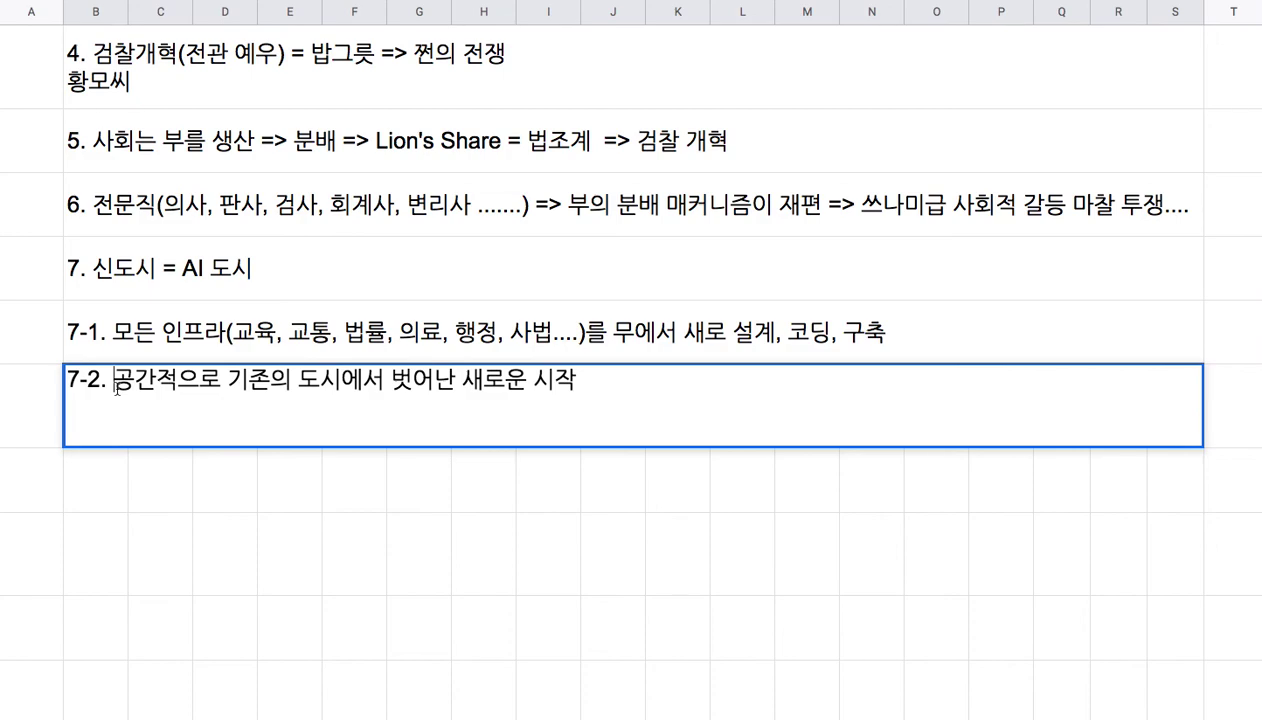
{"action": "double_click", "coordinate": [138, 290]}
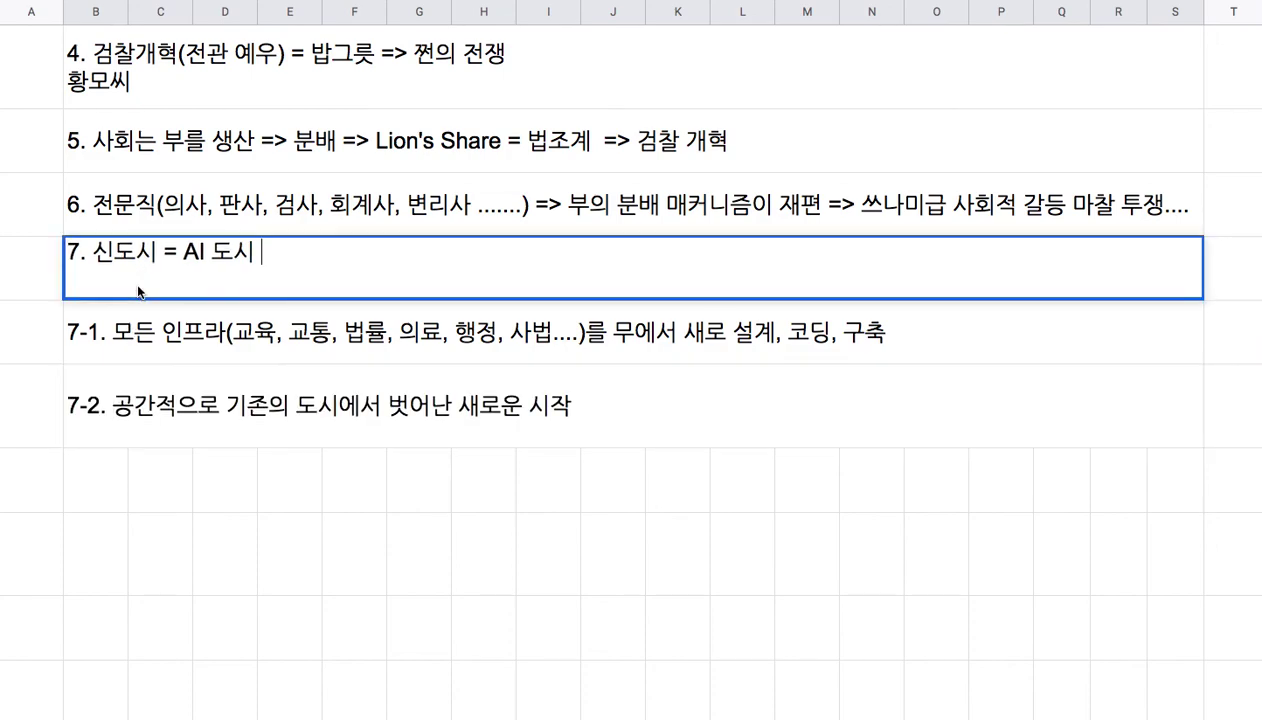
{"action": "left_click_drag", "start_coordinate": [114, 252], "coordinate": [133, 257]}
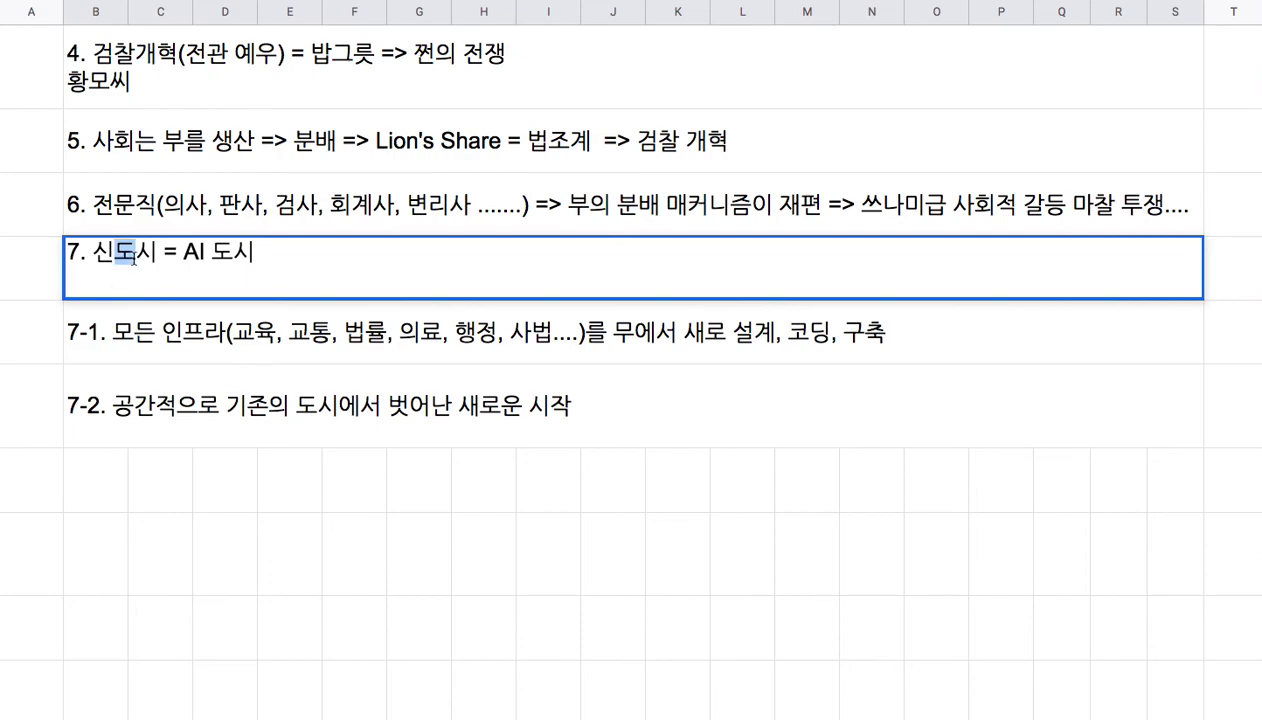
{"action": "left_click", "coordinate": [180, 338]}
- Append "=> 교육 도시 => 컨텐츠 + 시스템 = Openhash Campus" to the end of note 7-2
{"action": "left_click", "coordinate": [230, 416]}
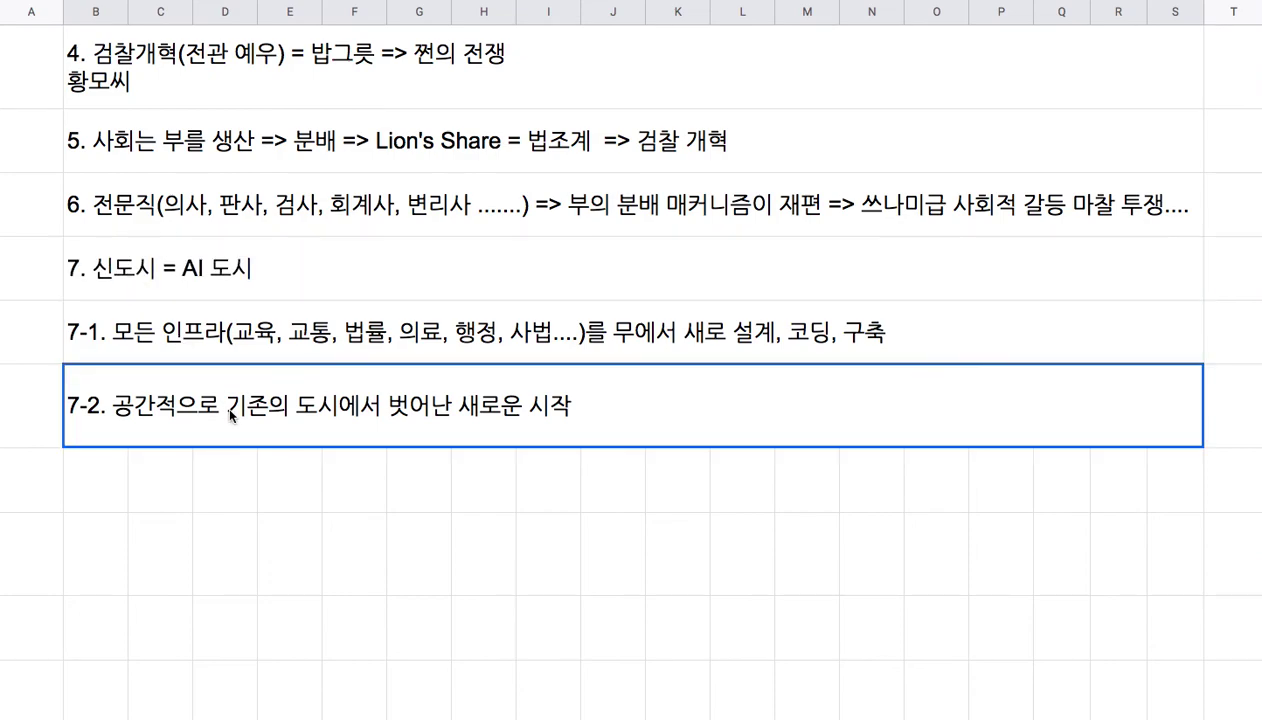
{"action": "double_click", "coordinate": [230, 416]}
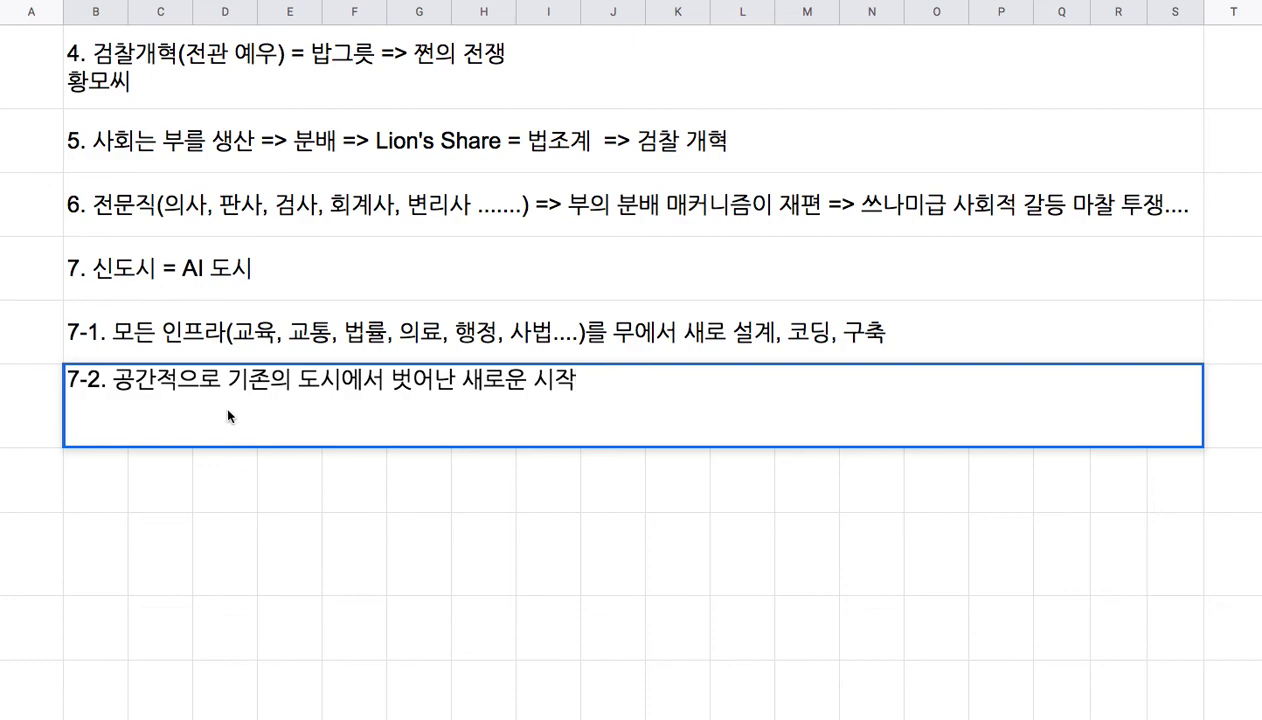
{"action": "type", "text": "=> 교육 도시 =>"}
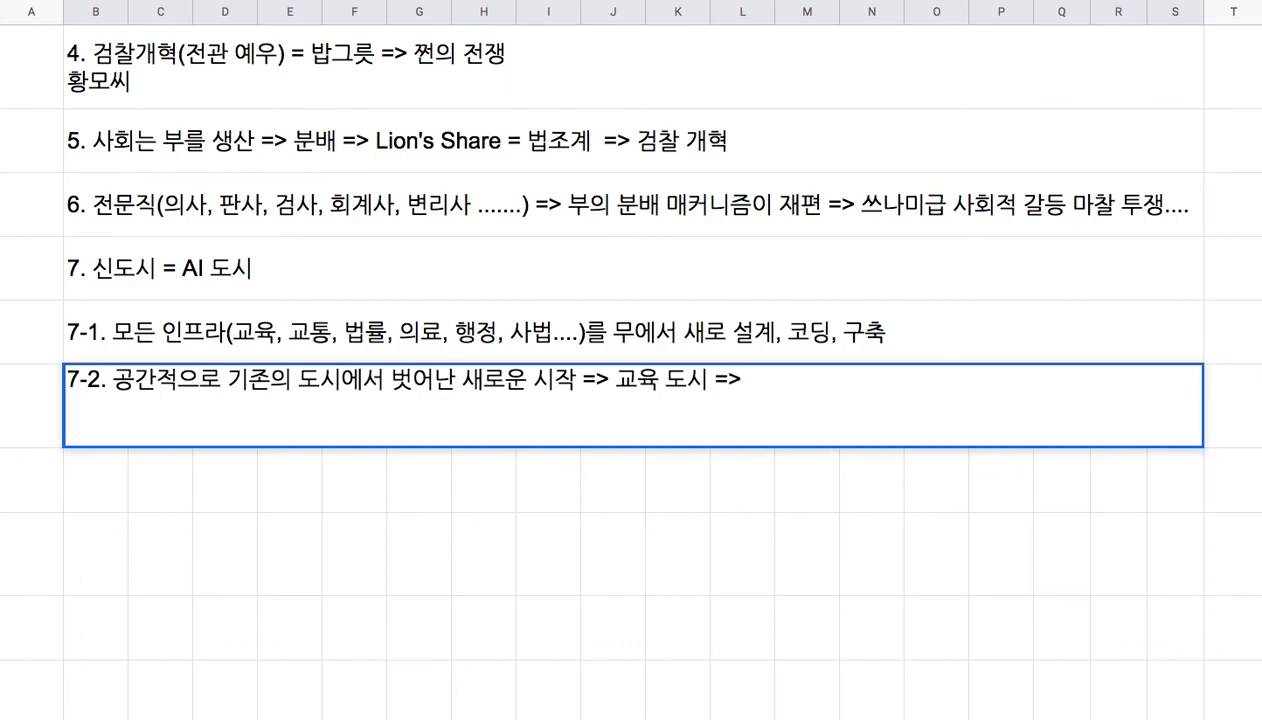
{"action": "type", "text": "컨텐츠 "}
{"action": "type", "text": "+ 시슬"}
{"action": "type", "text": "템 ="}
{"action": "type", "text": " Openha"}
{"action": "type", "text": "sh Campus"}
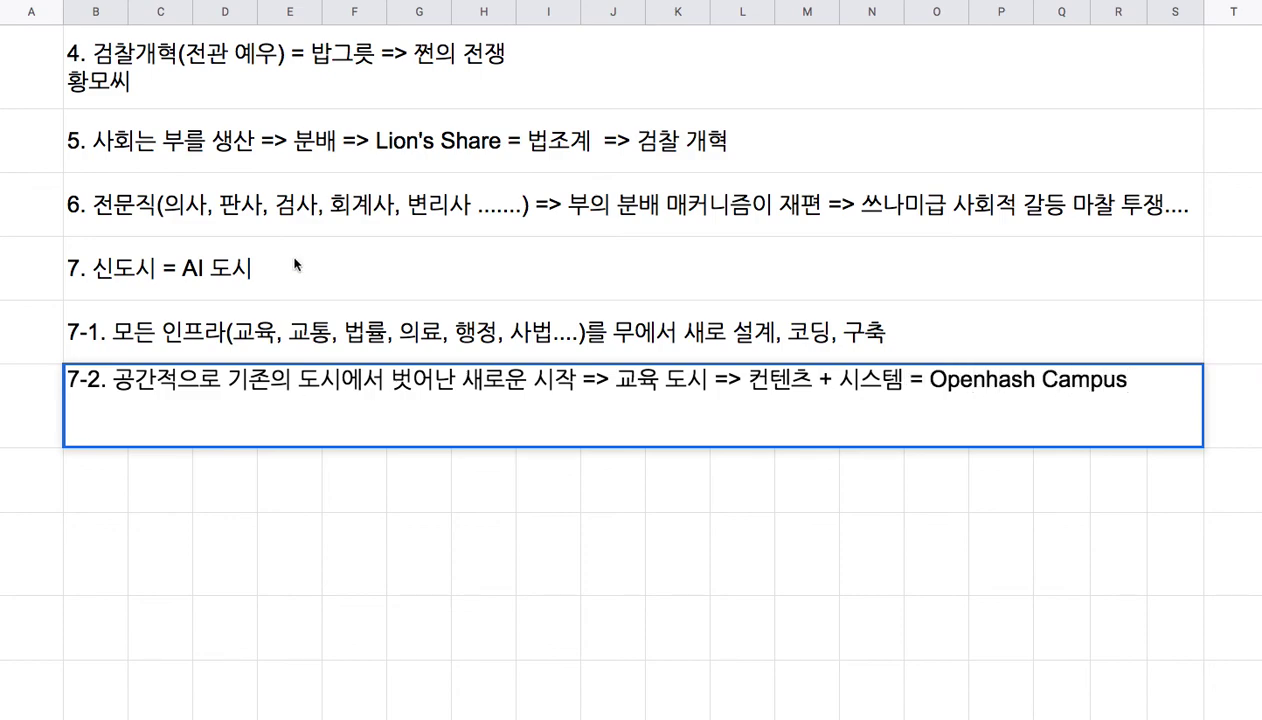